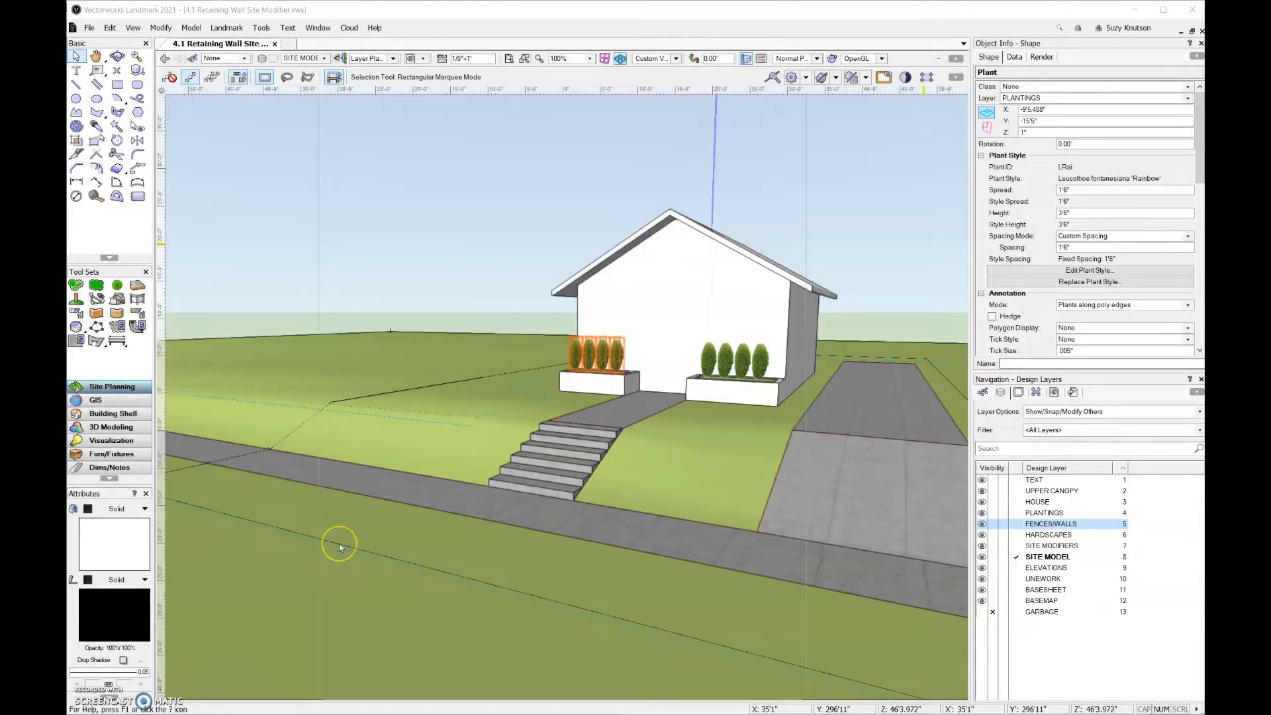
Switch to the Top/Plan view and make FENCES/WALLS the active design layer
key("F5")
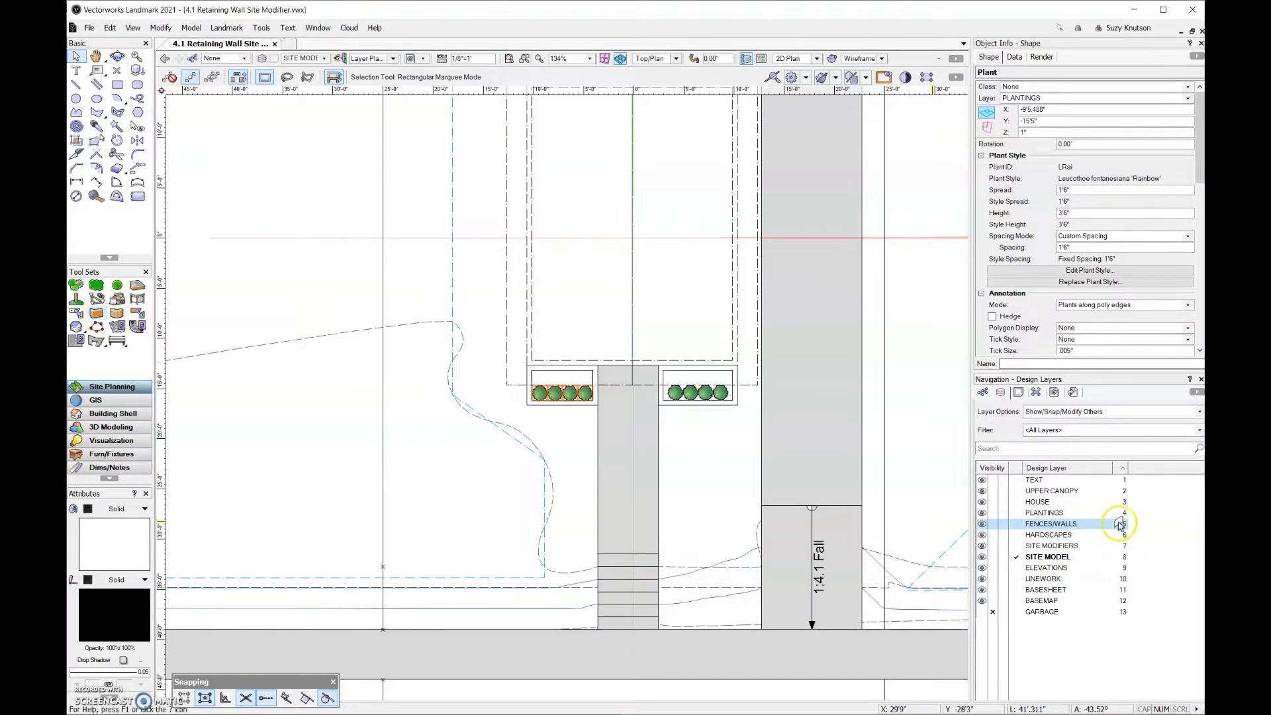
left_click(1016, 524)
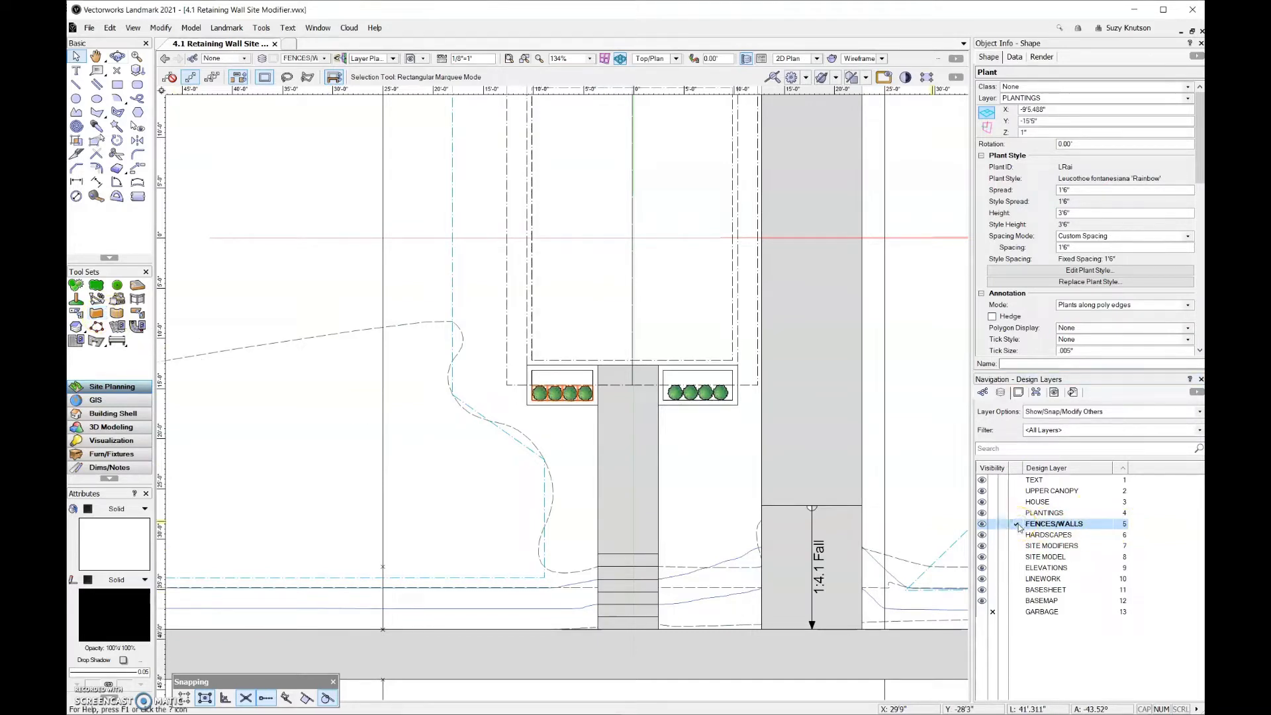
Configure the Wall tool's insertion options with a bottom offset of 0 and a height of 3'
left_click(100, 315)
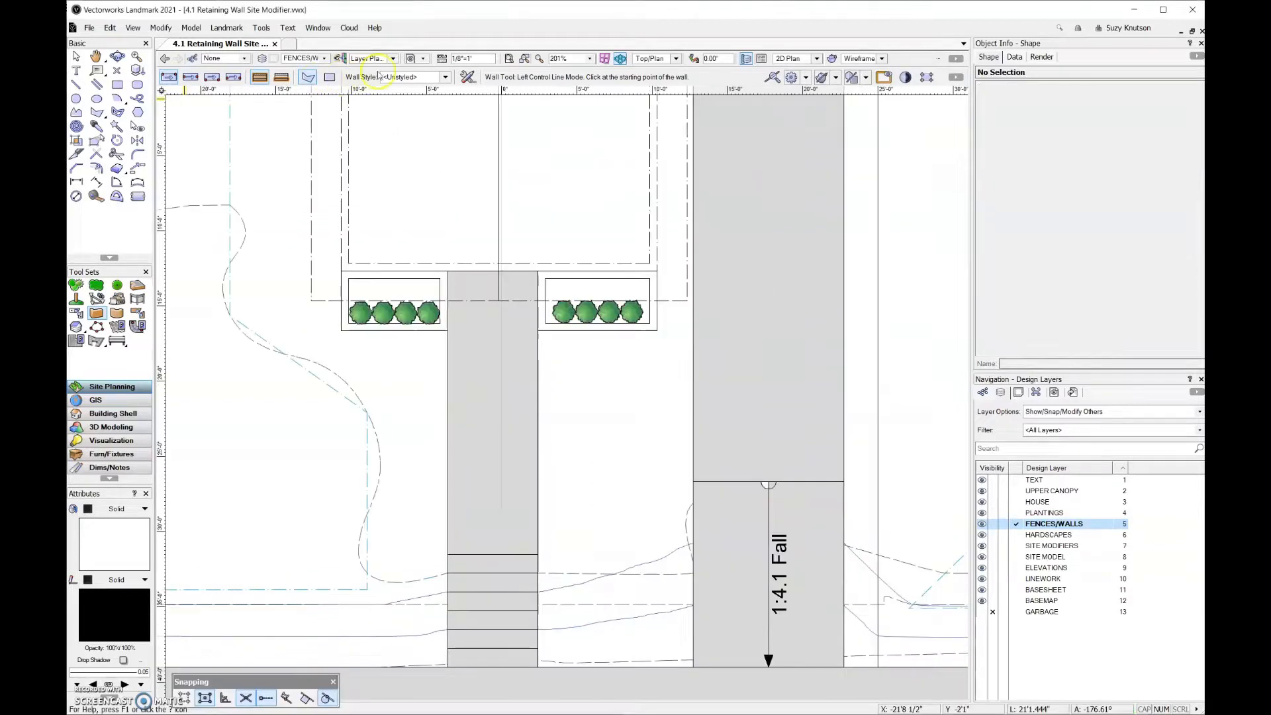
left_click(468, 78)
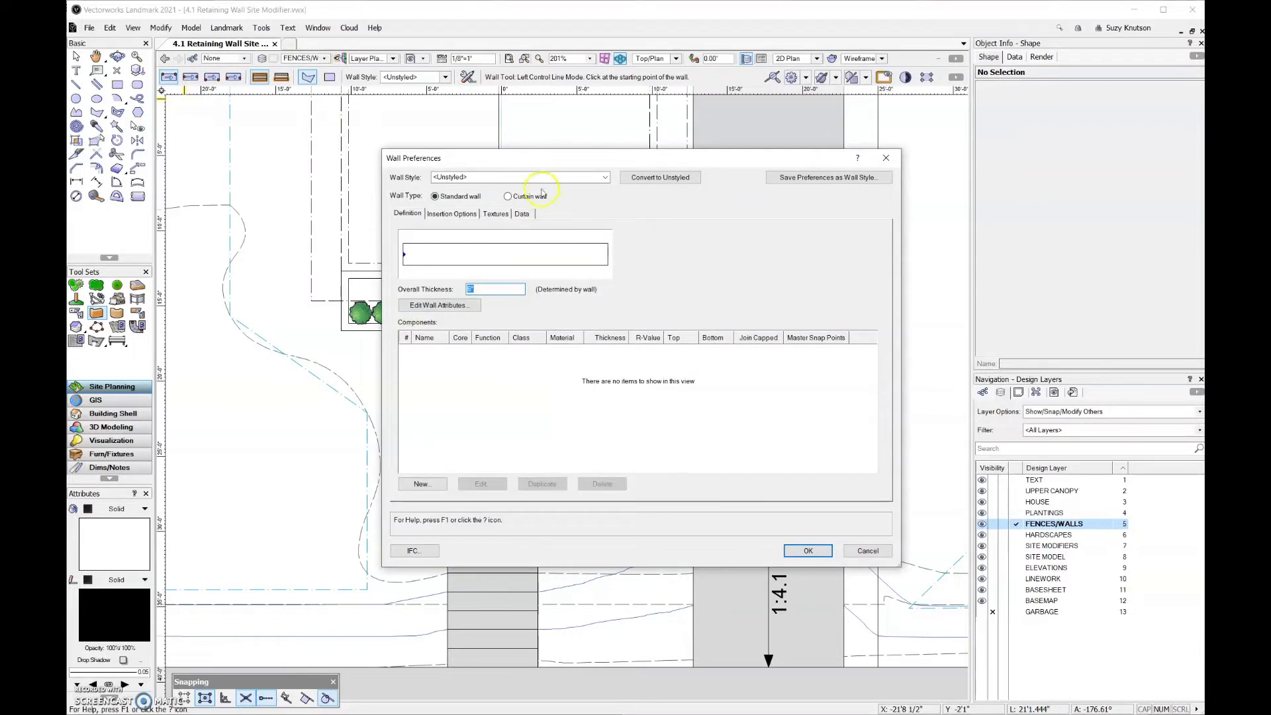
left_click(456, 214)
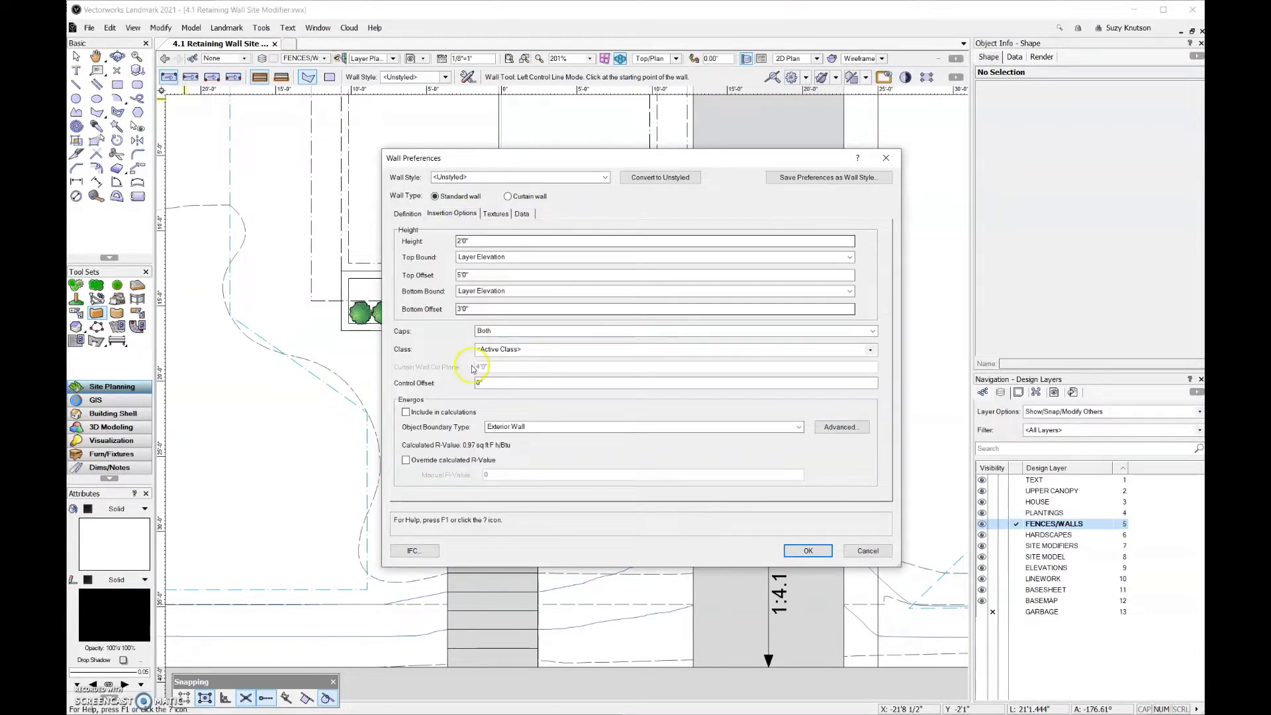
left_click(415, 316)
left_click_drag(484, 310, 450, 311)
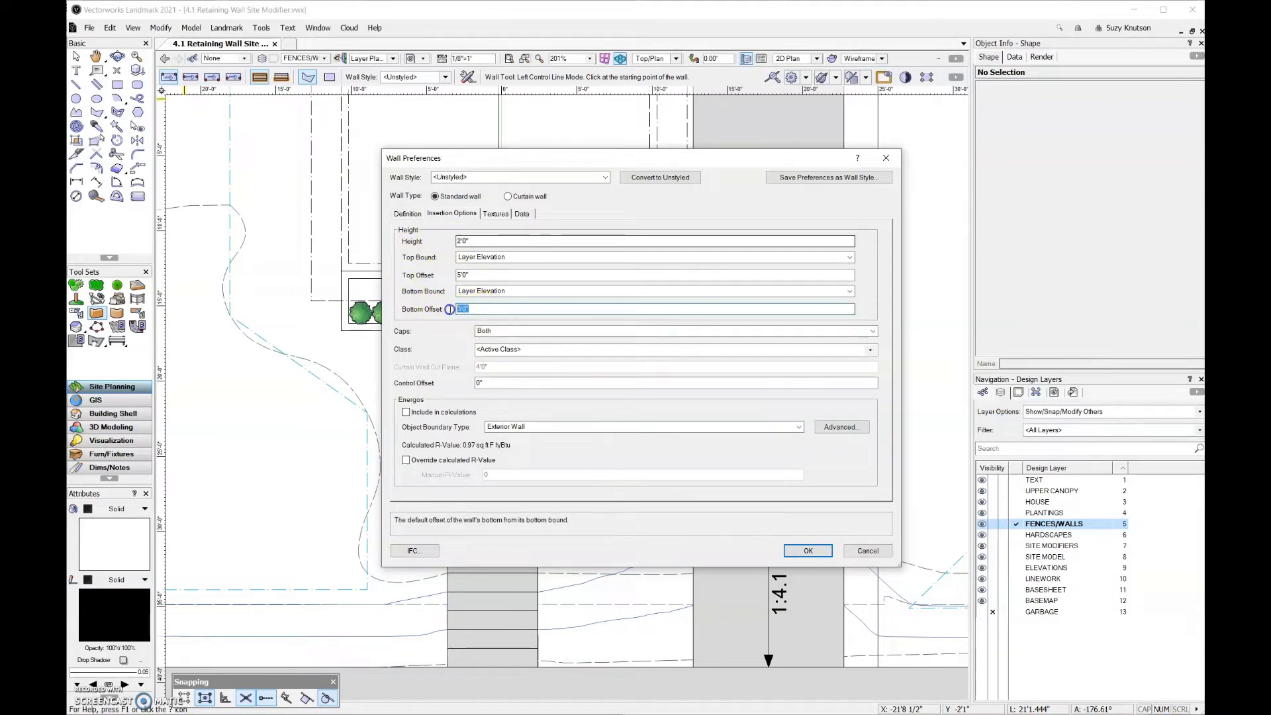
type("0")
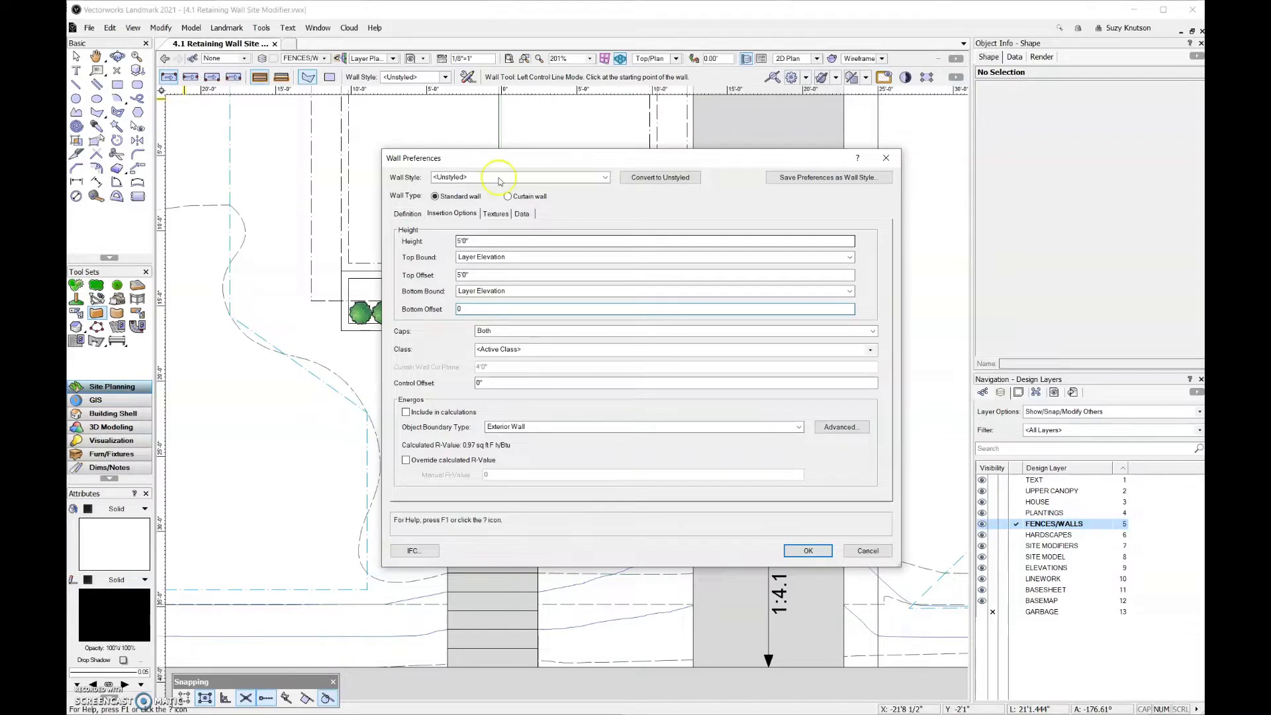
left_click_drag(478, 241, 434, 246)
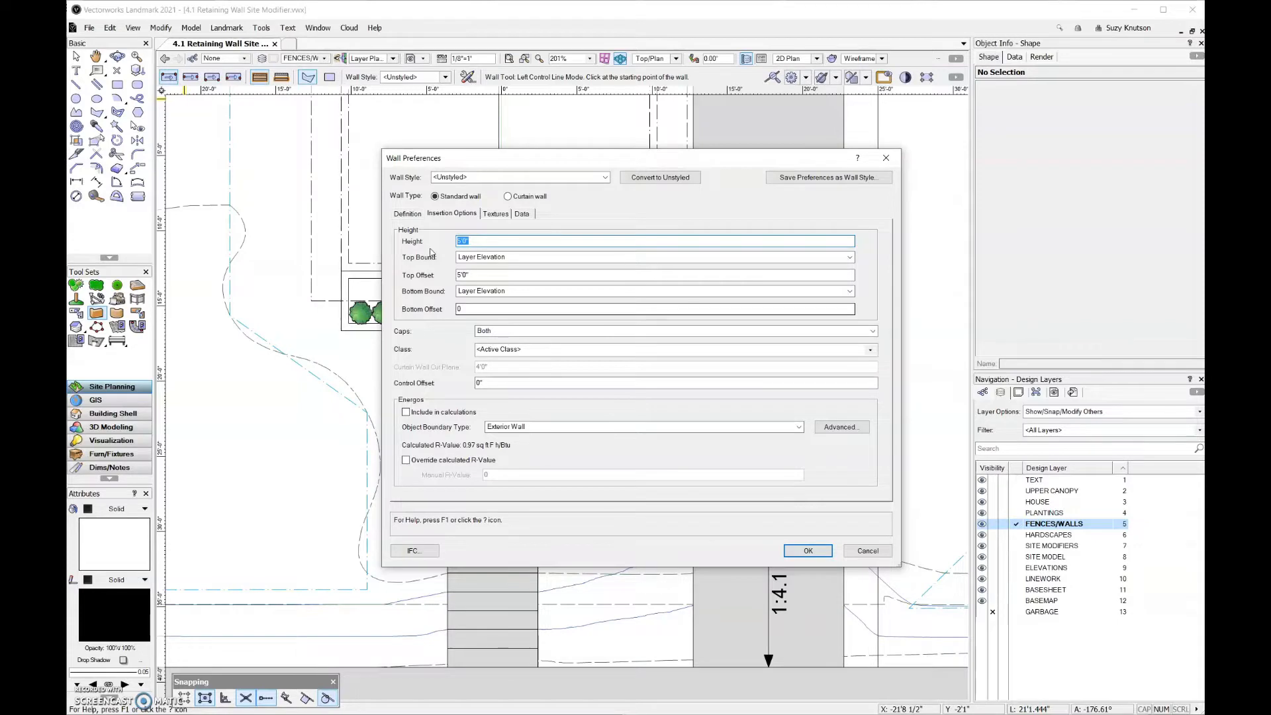
type("3'")
left_click(819, 552)
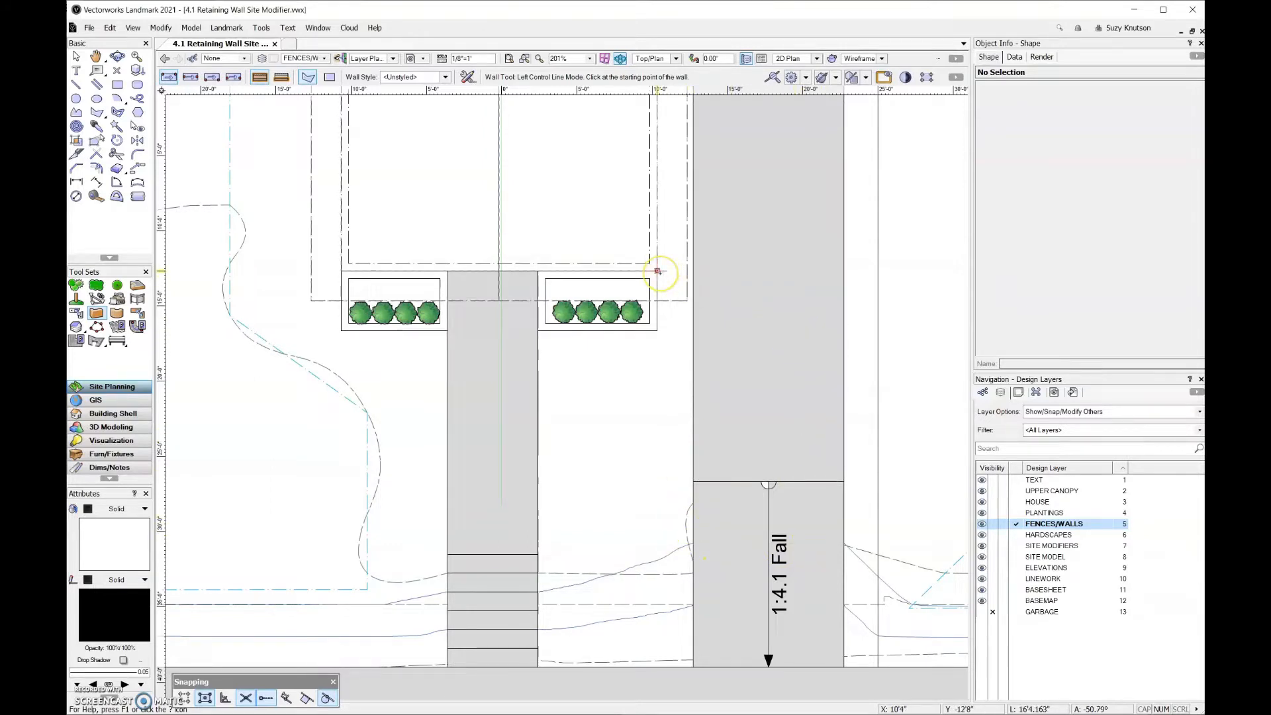
Draw three connected walls: 18'10" along the driveway's house-side edge, across to the top of the steps, and 7'6" down to the sidewalk
left_click(693, 271)
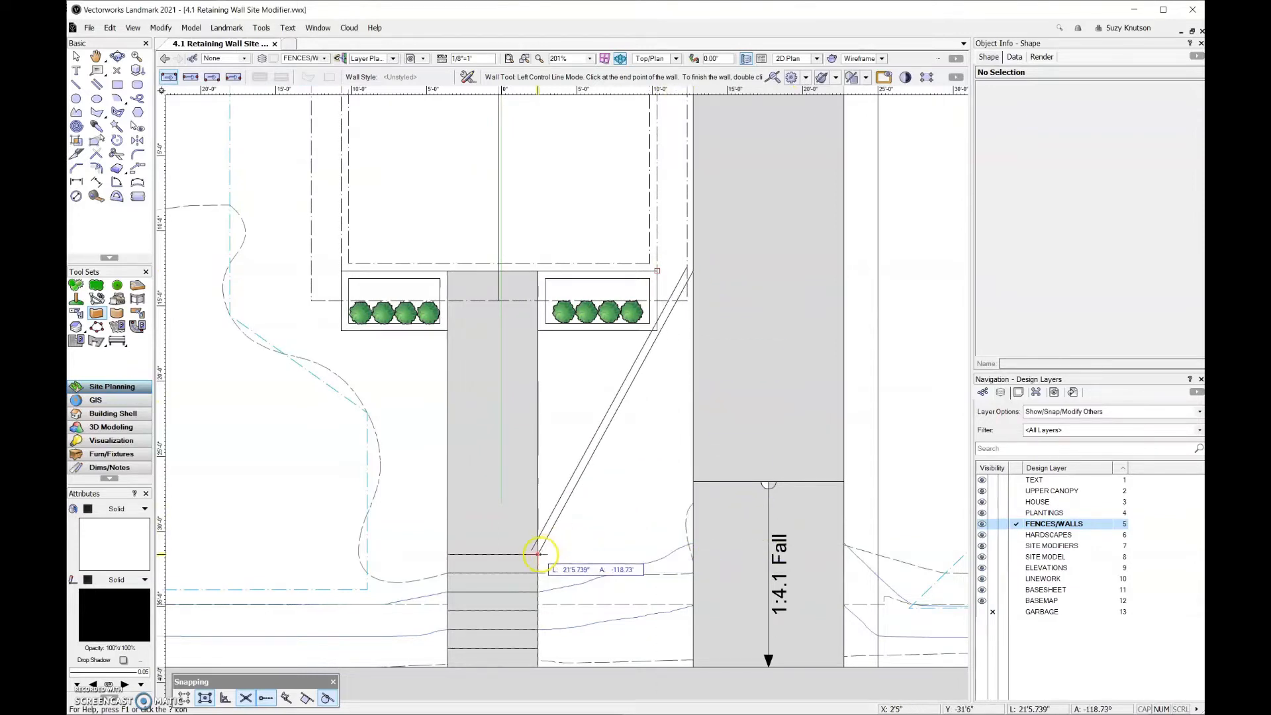
scroll(654, 571, "up", 3)
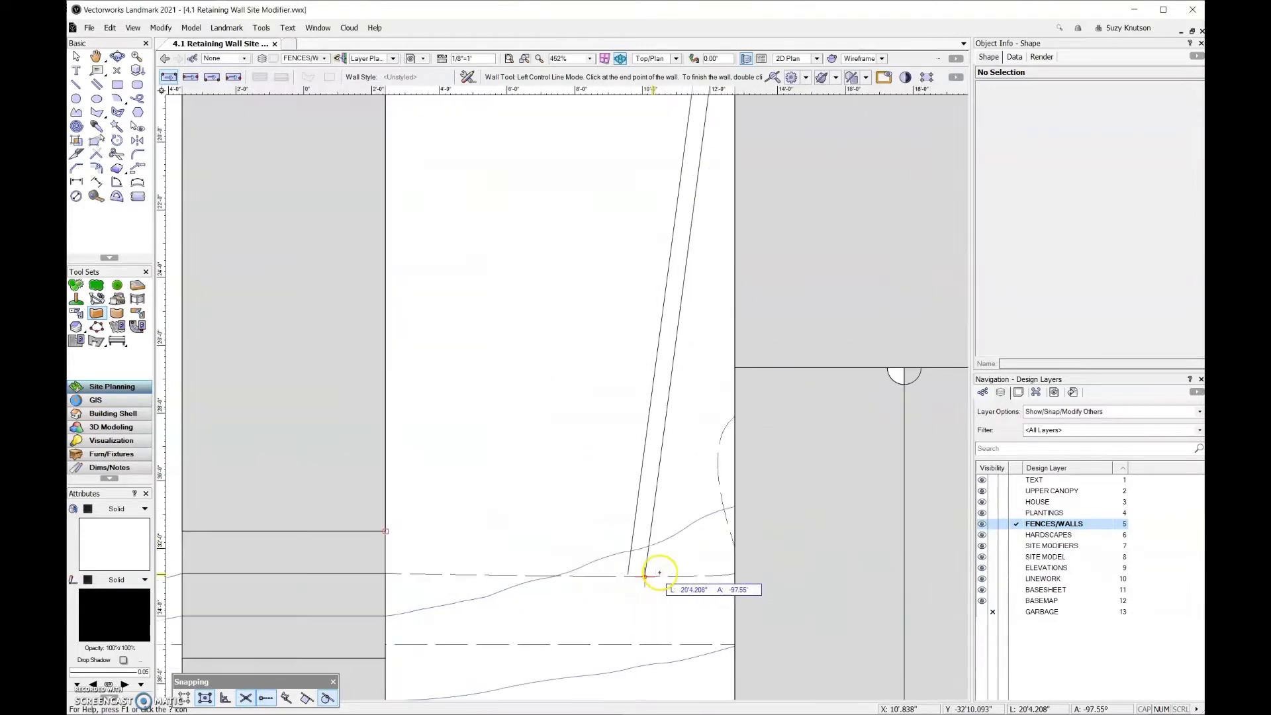
left_click(728, 531)
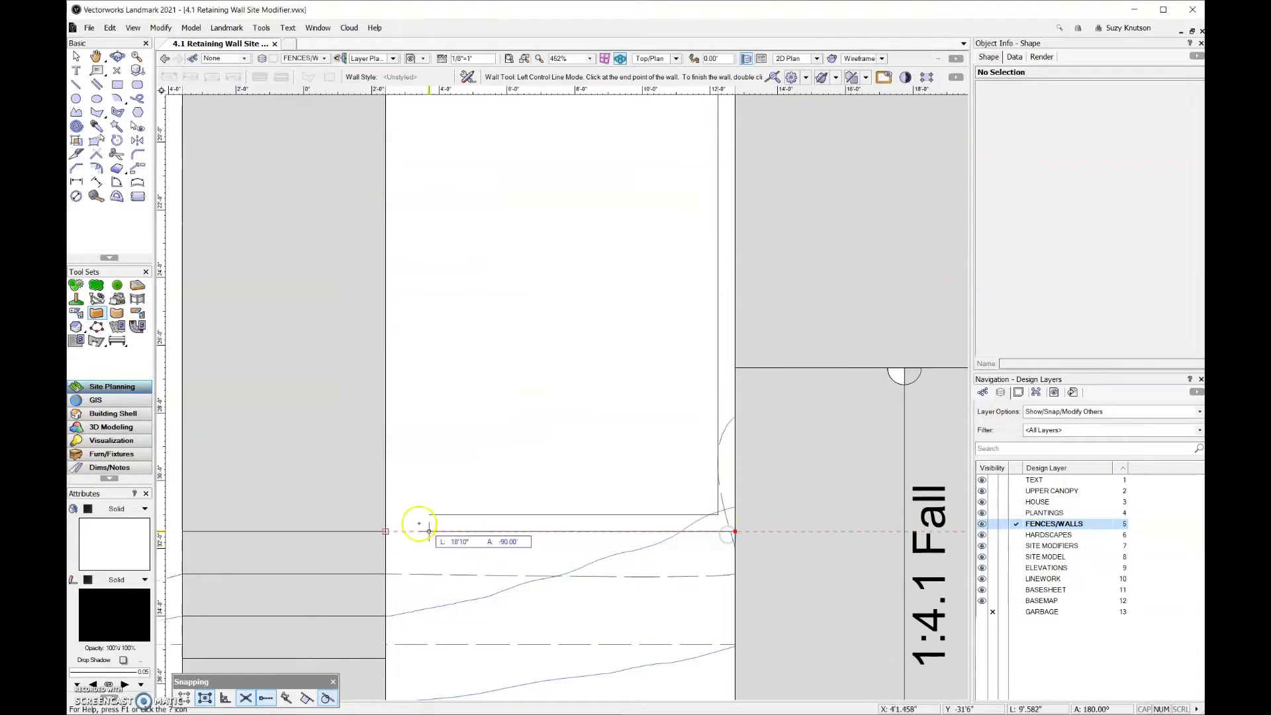
left_click(386, 526)
scroll(386, 526, "down", 3)
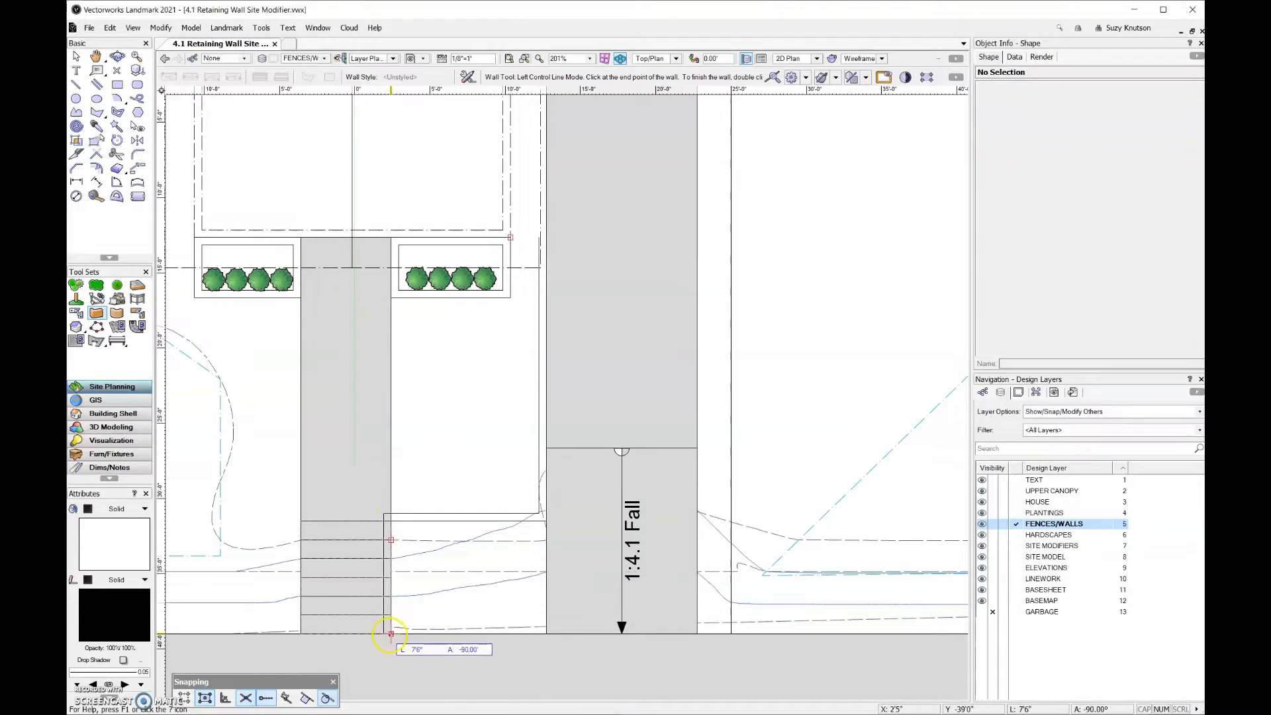
double_click(391, 634)
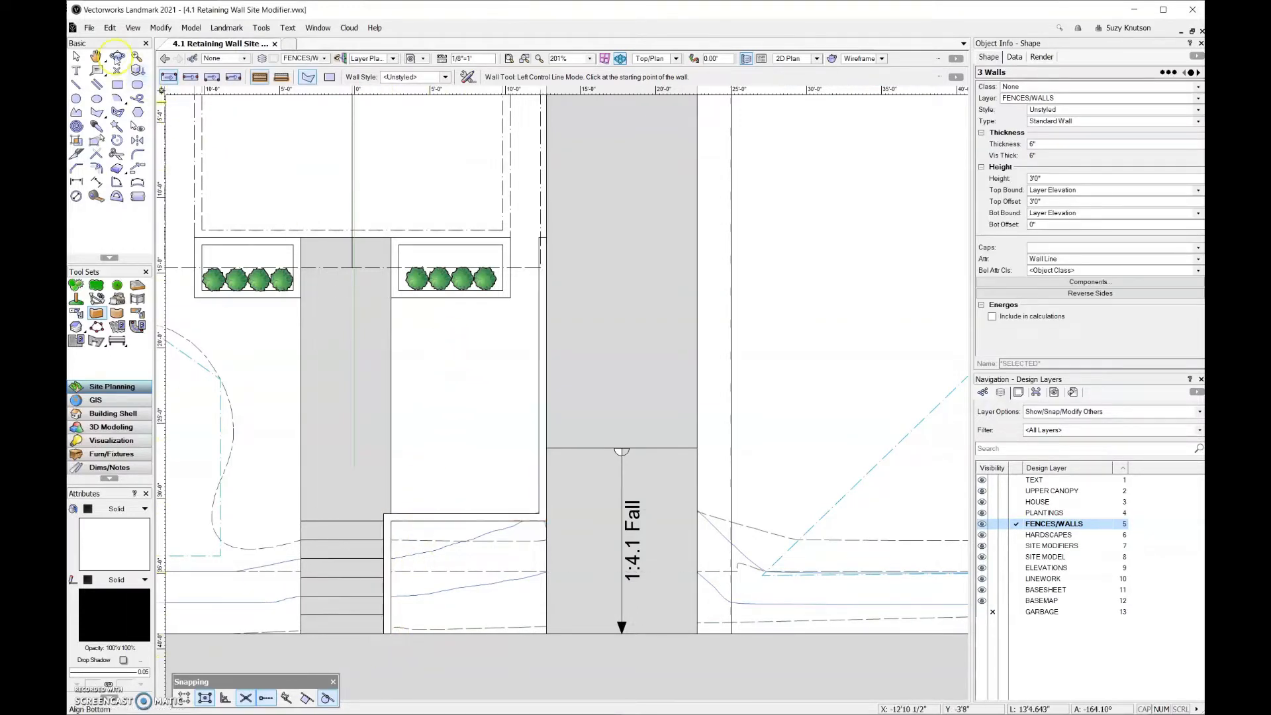
Move the short wall overlapping the driveway side of the steps 6" toward the driveway, flush with the walkway edge
left_click(77, 57)
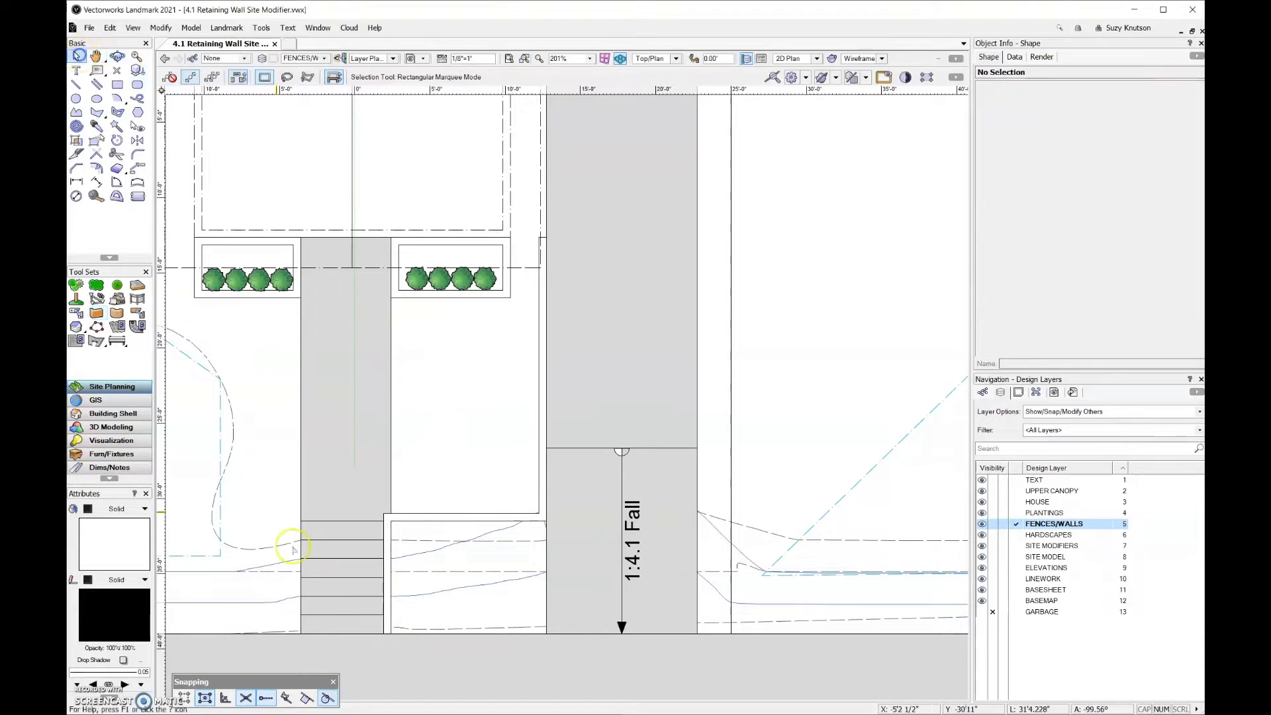
left_click(392, 606)
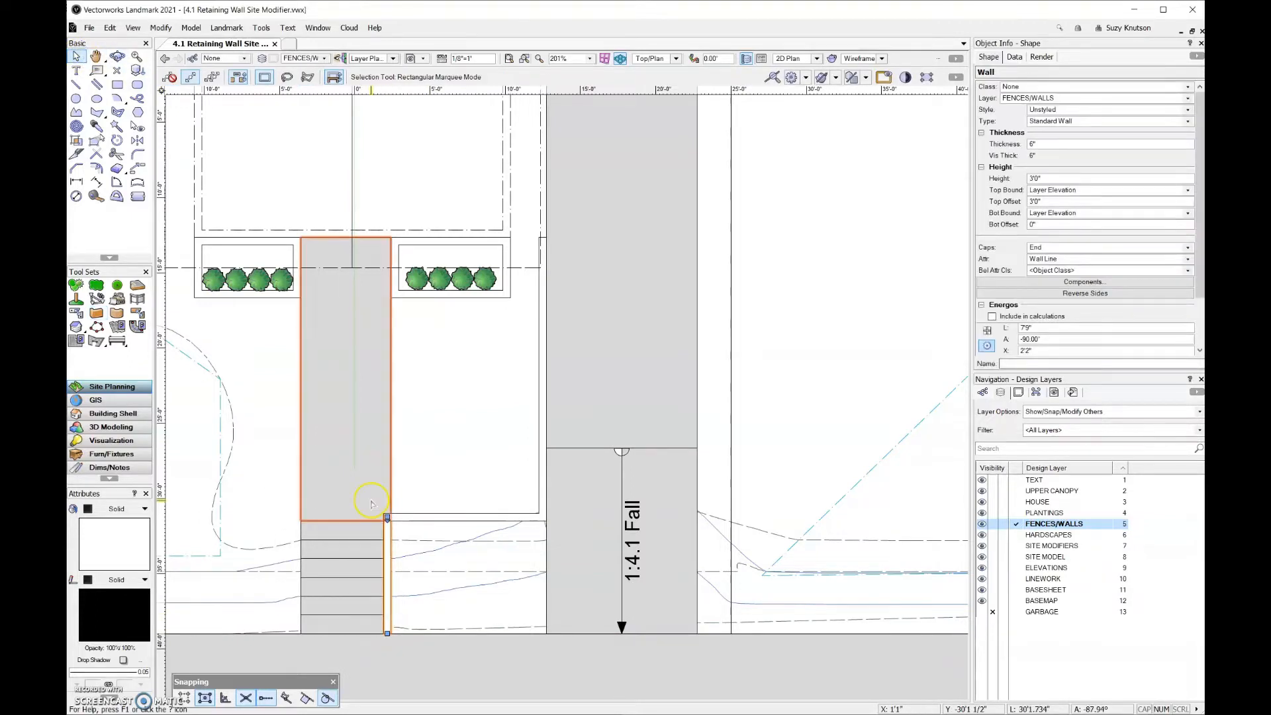
left_click(133, 166)
scroll(417, 576, "up", 3)
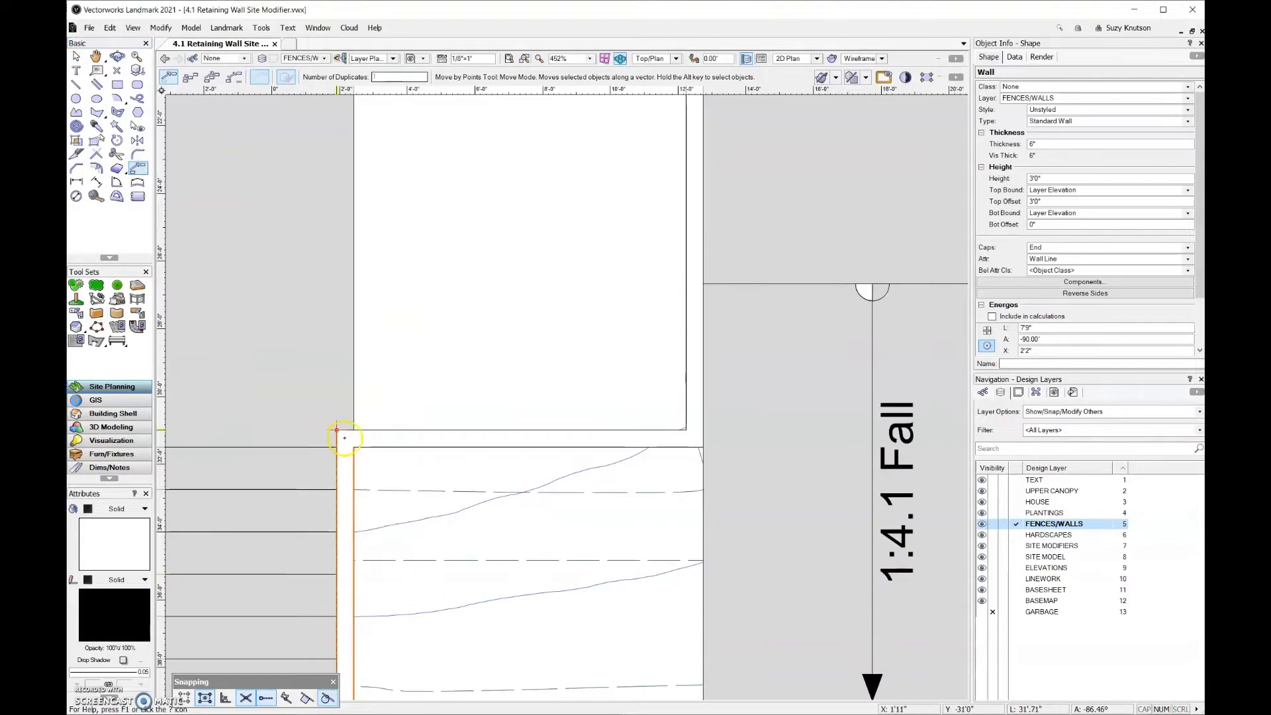
left_click(343, 435)
left_click(354, 431)
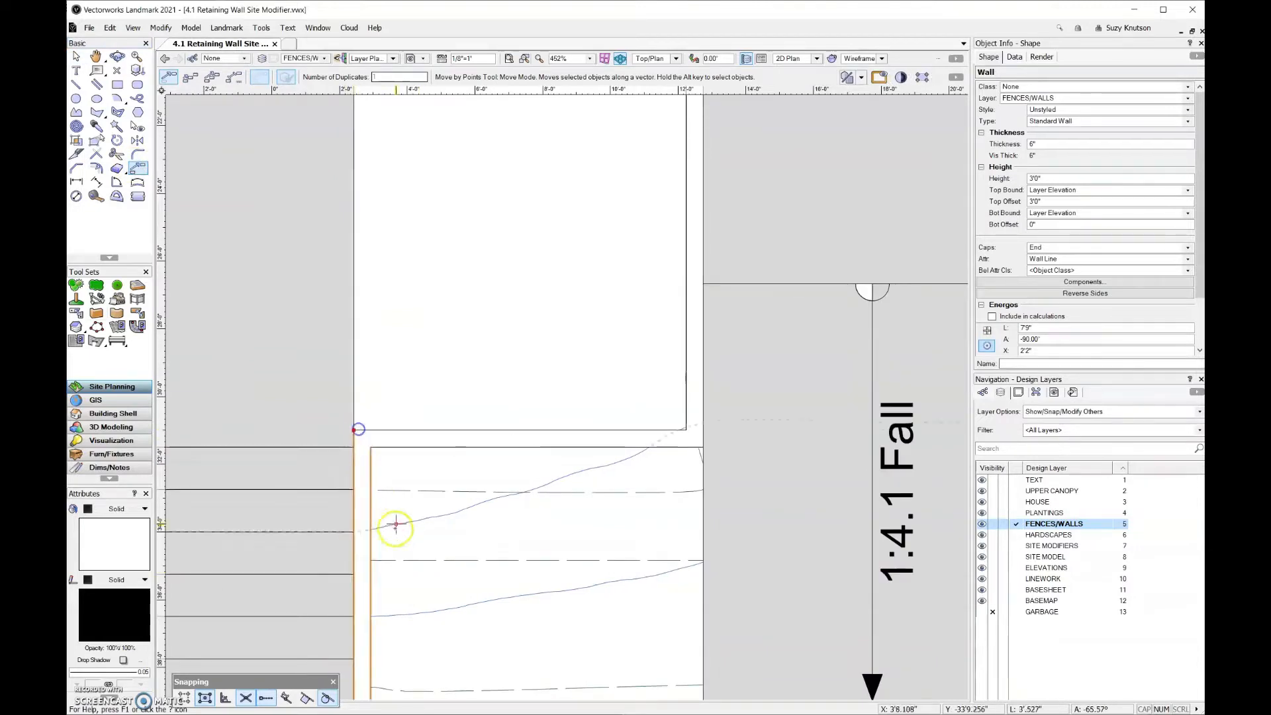
scroll(474, 540, "down", 3)
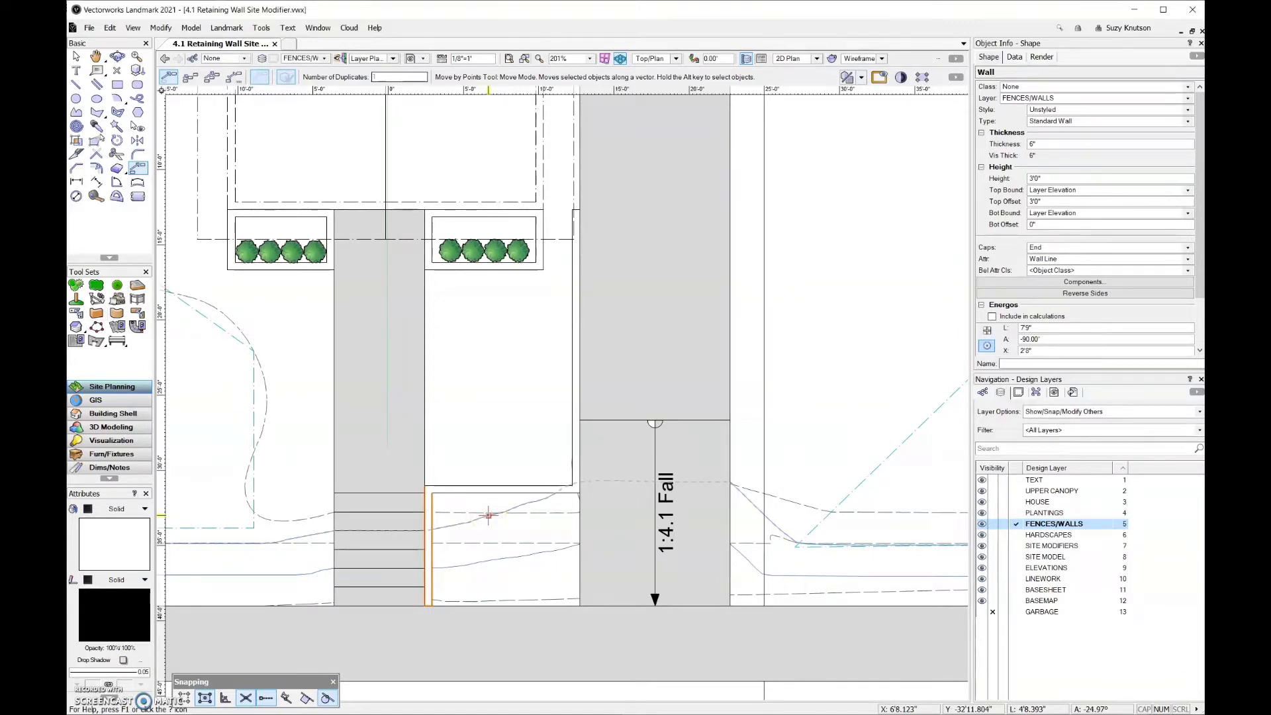
scroll(659, 480, "down", 1)
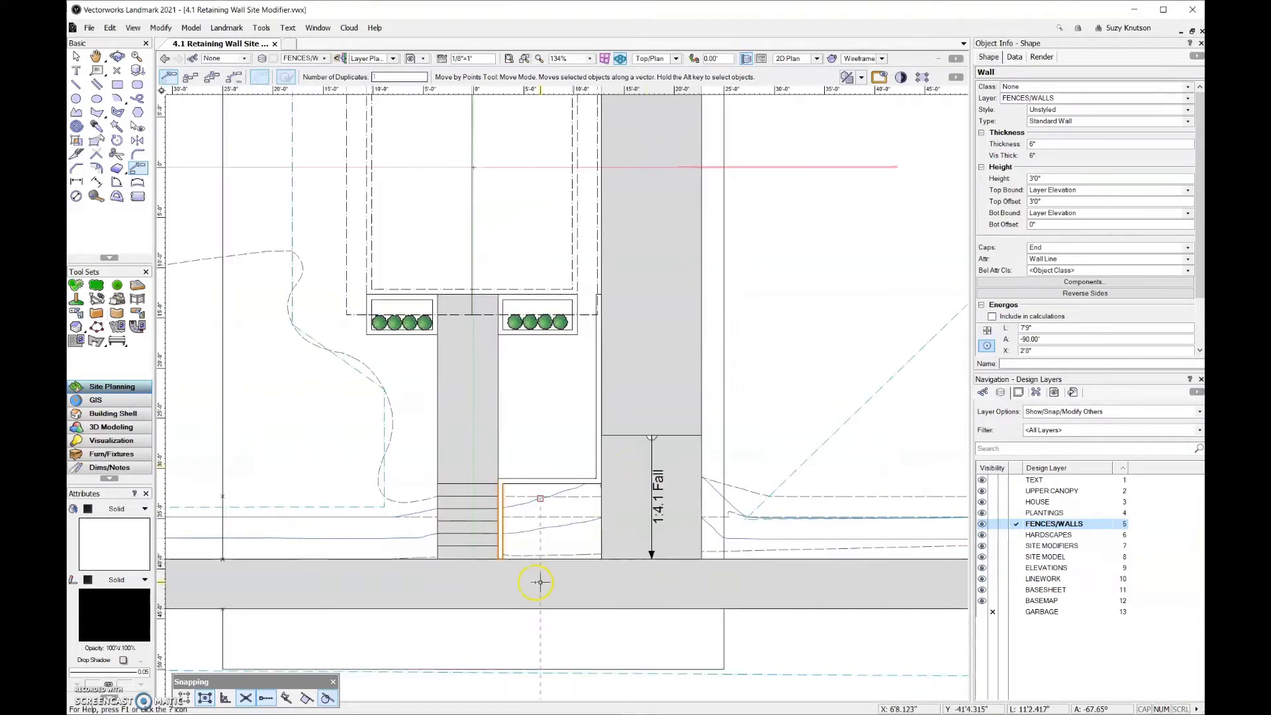
Draw two connected walls from the sidewalk up the steps' side opposite the driveway, and across the lawn to the property line
key("9")
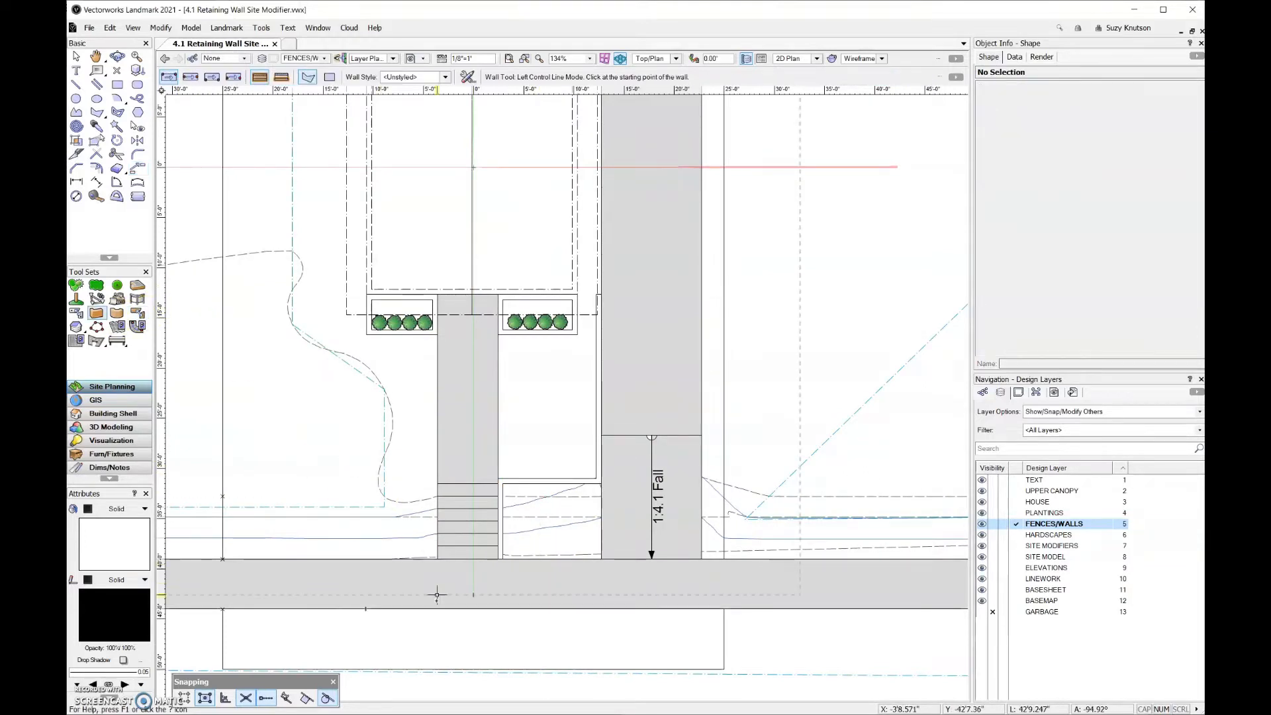
left_click(443, 565)
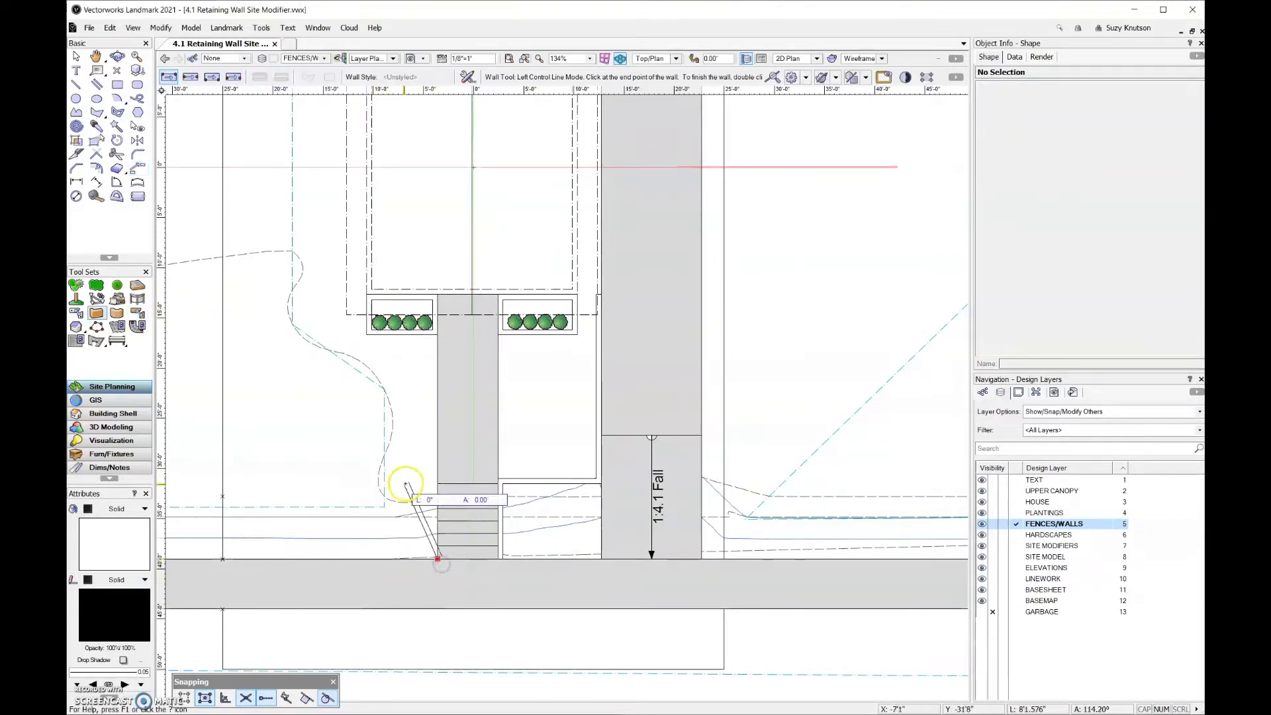
left_click(438, 483)
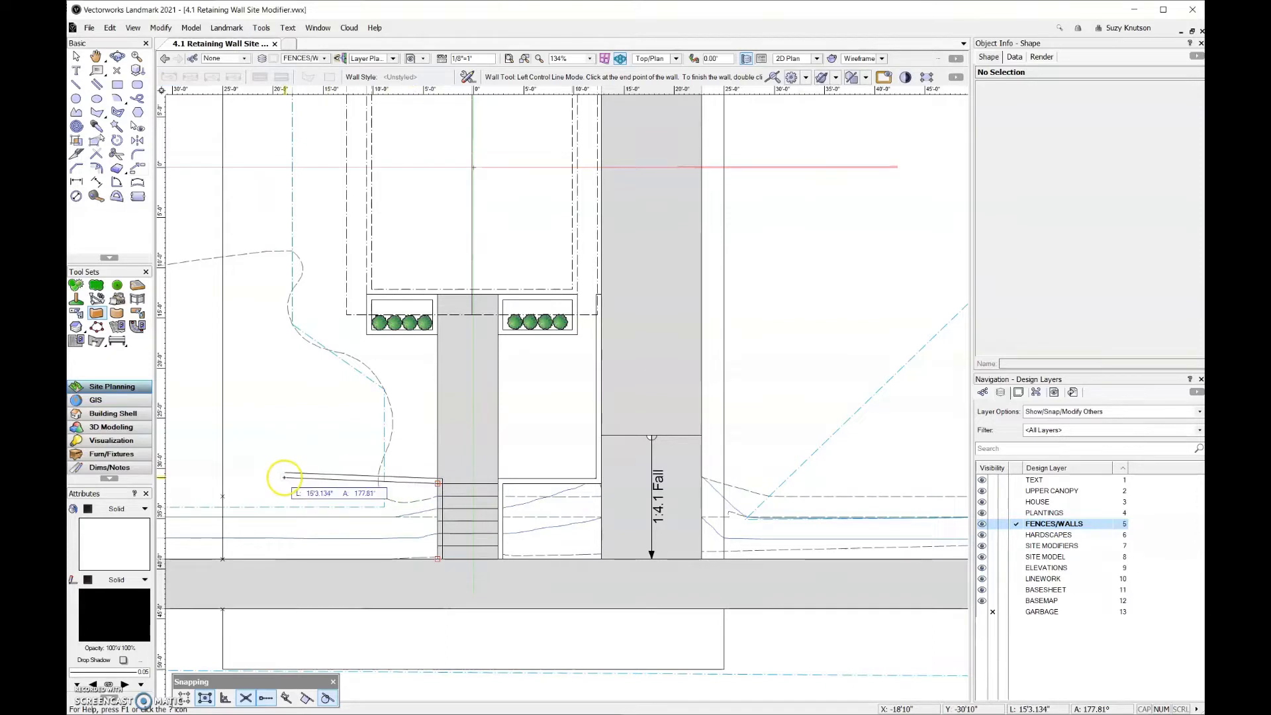
double_click(223, 481)
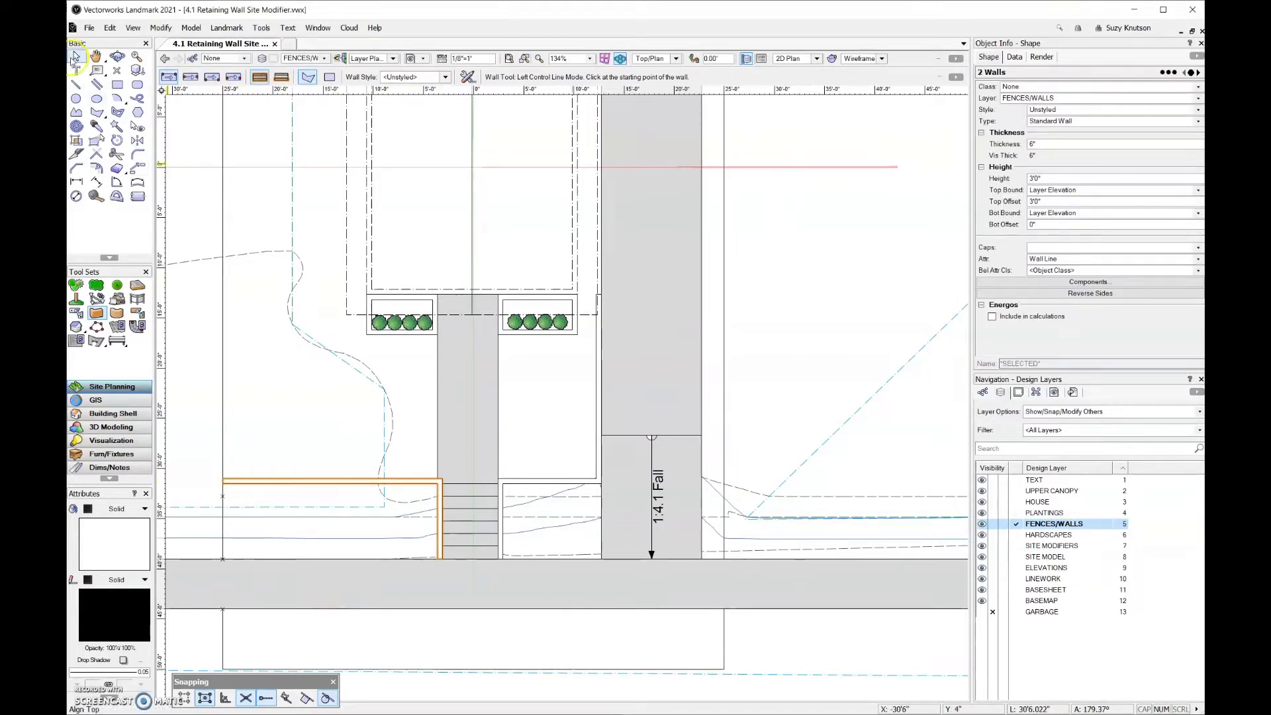
Move the short wall overlapping the steps' lawn side 6" away from them, flush with the walkway edge
left_click(75, 58)
left_click(437, 510)
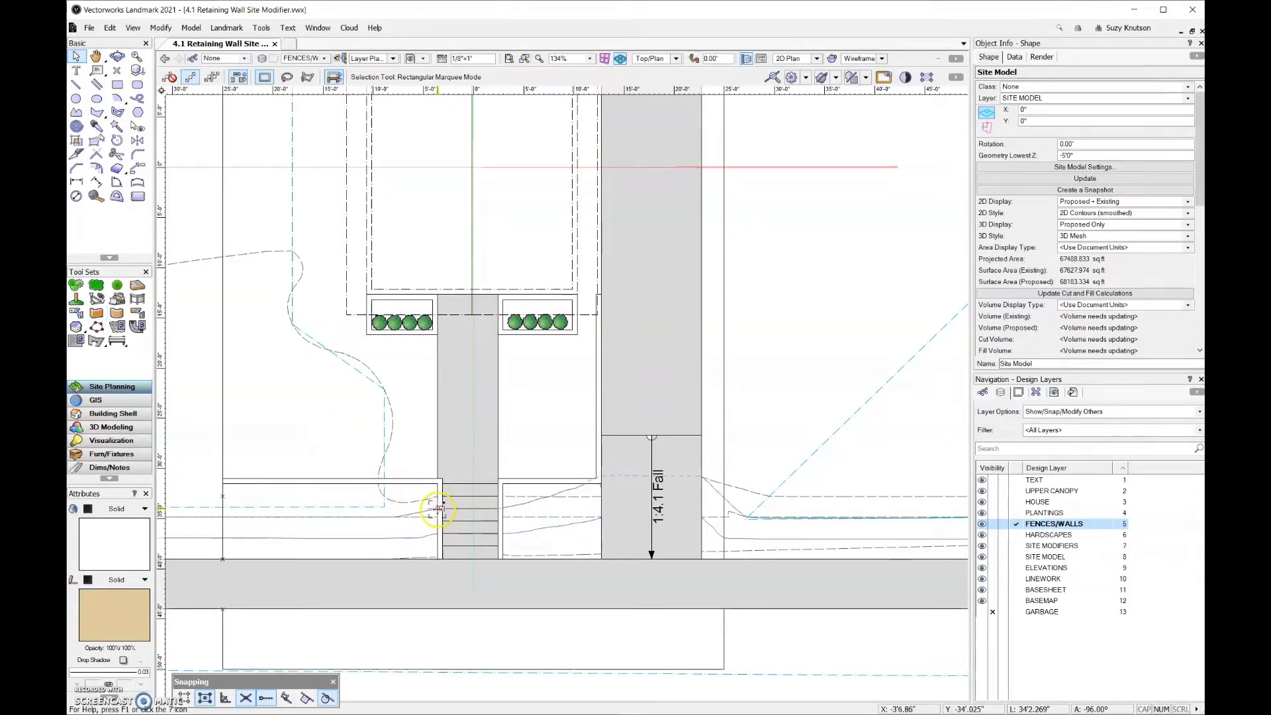
left_click(417, 565)
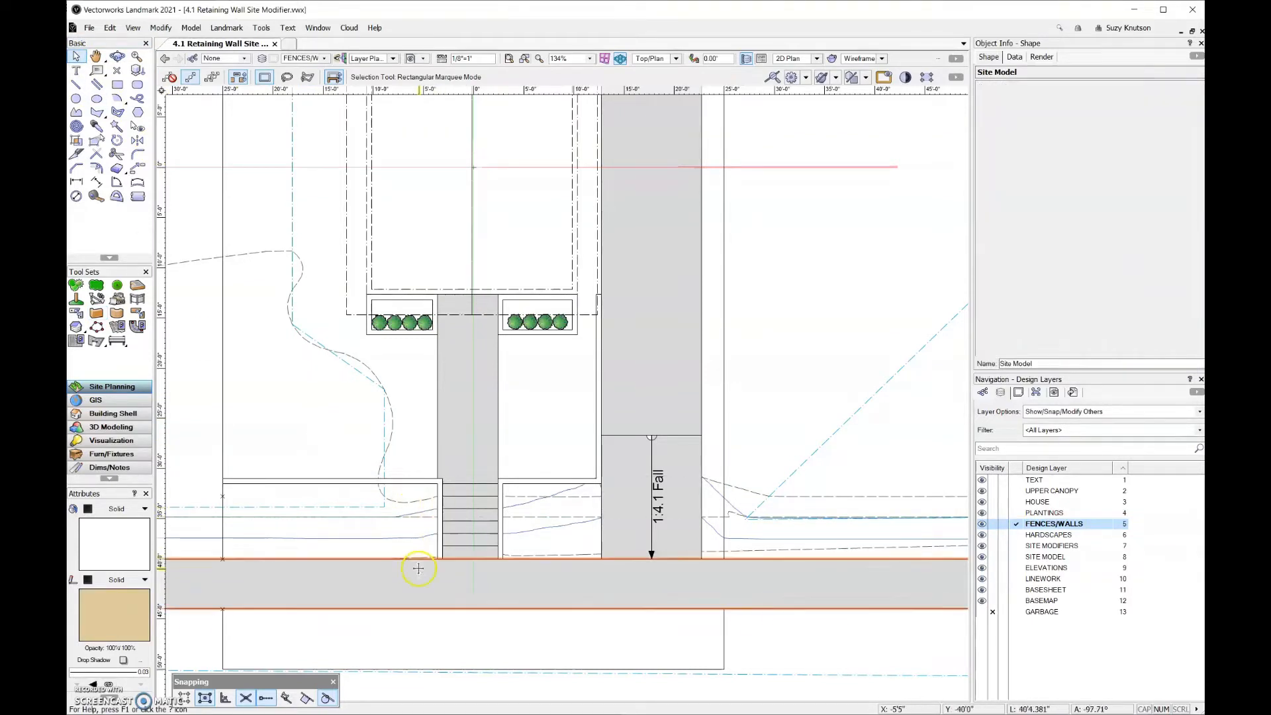
scroll(417, 565, "down", 2)
scroll(410, 560, "up", 2)
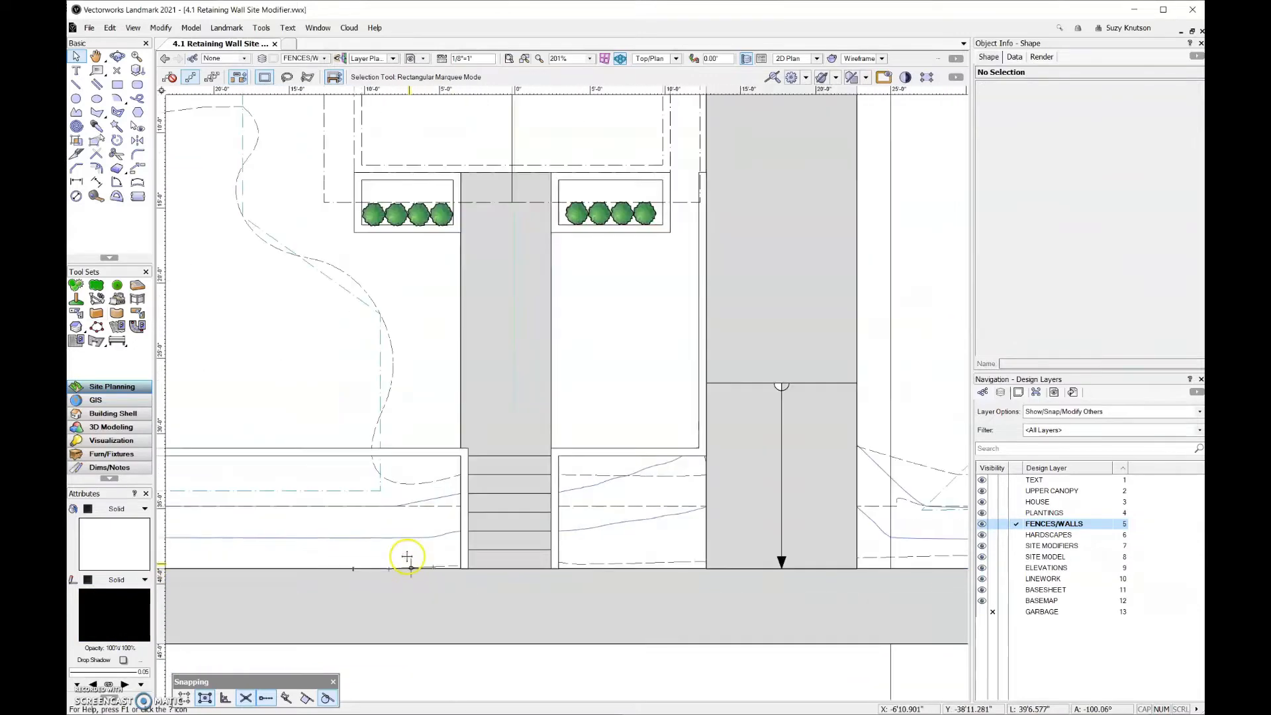
left_click(467, 508)
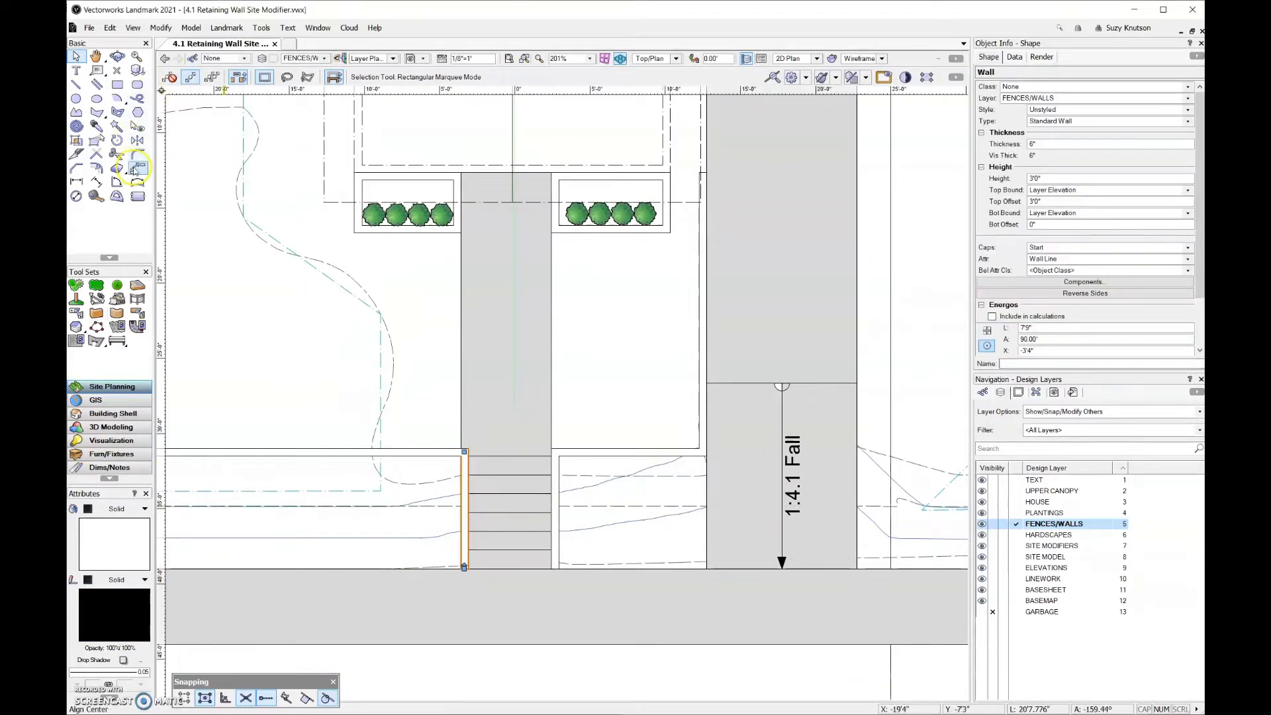
left_click(134, 170)
scroll(465, 423, "up", 2)
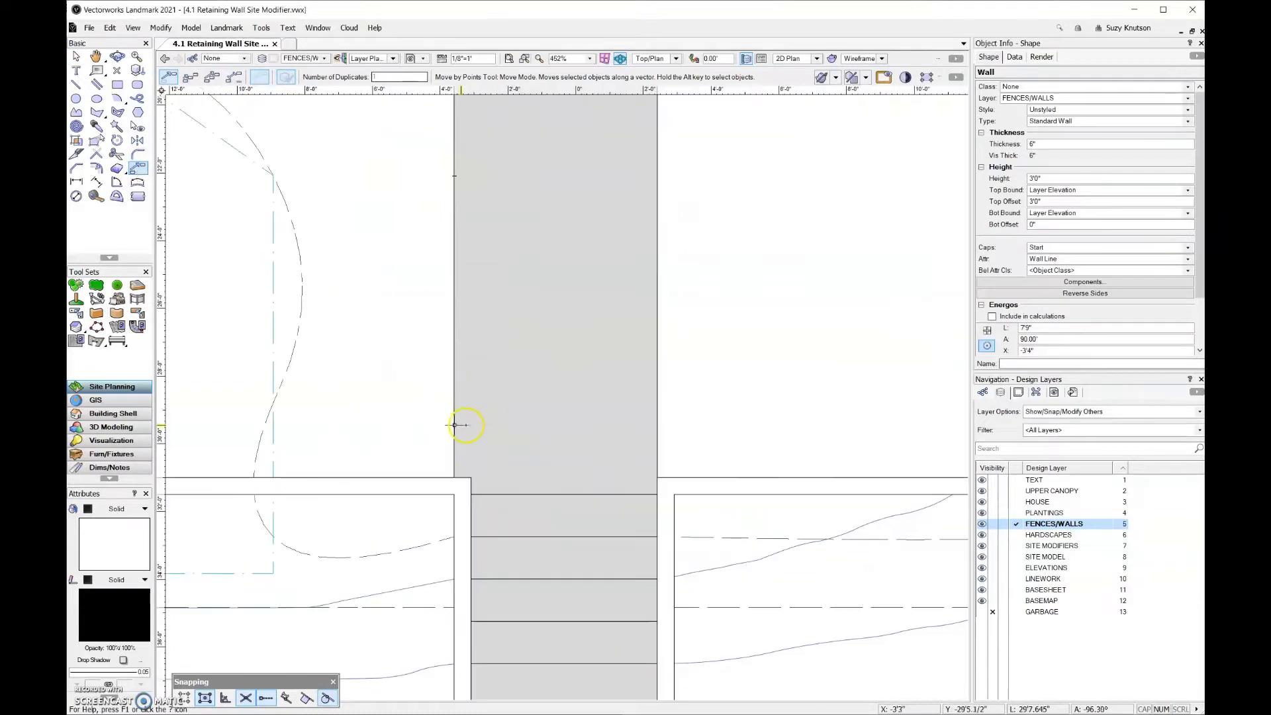
left_click(471, 477)
left_click(454, 477)
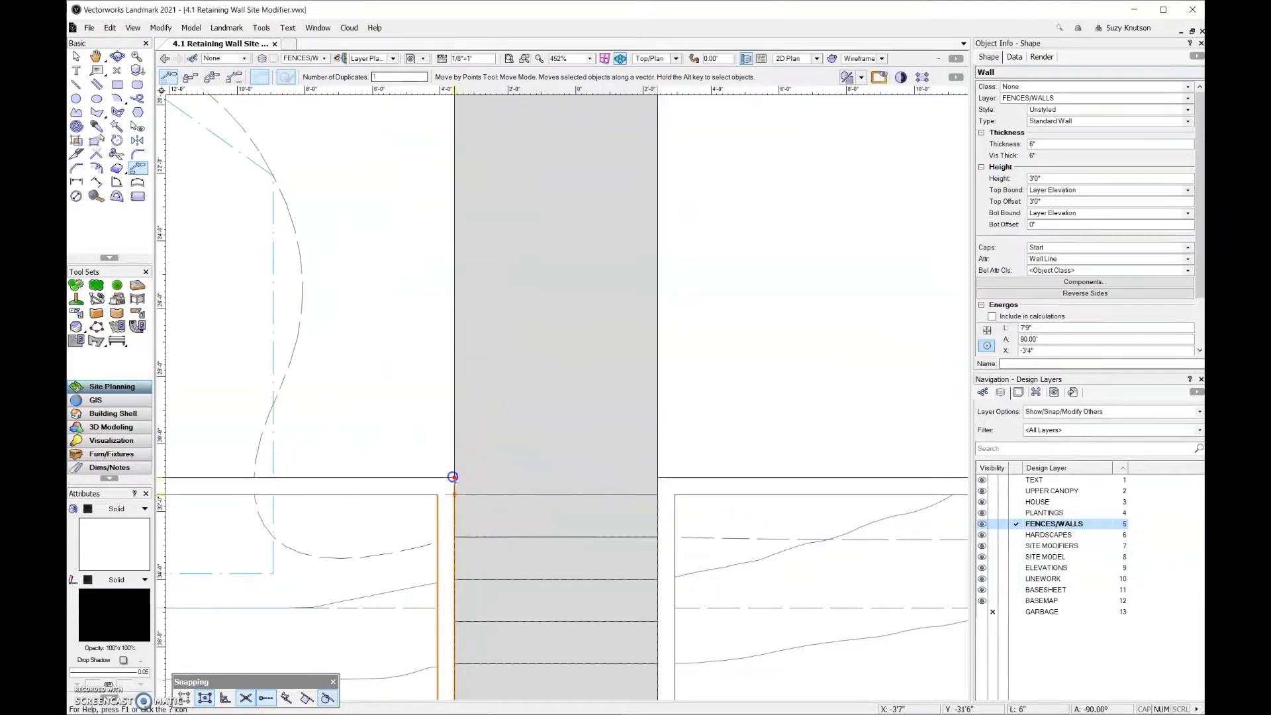
scroll(485, 444, "down", 2)
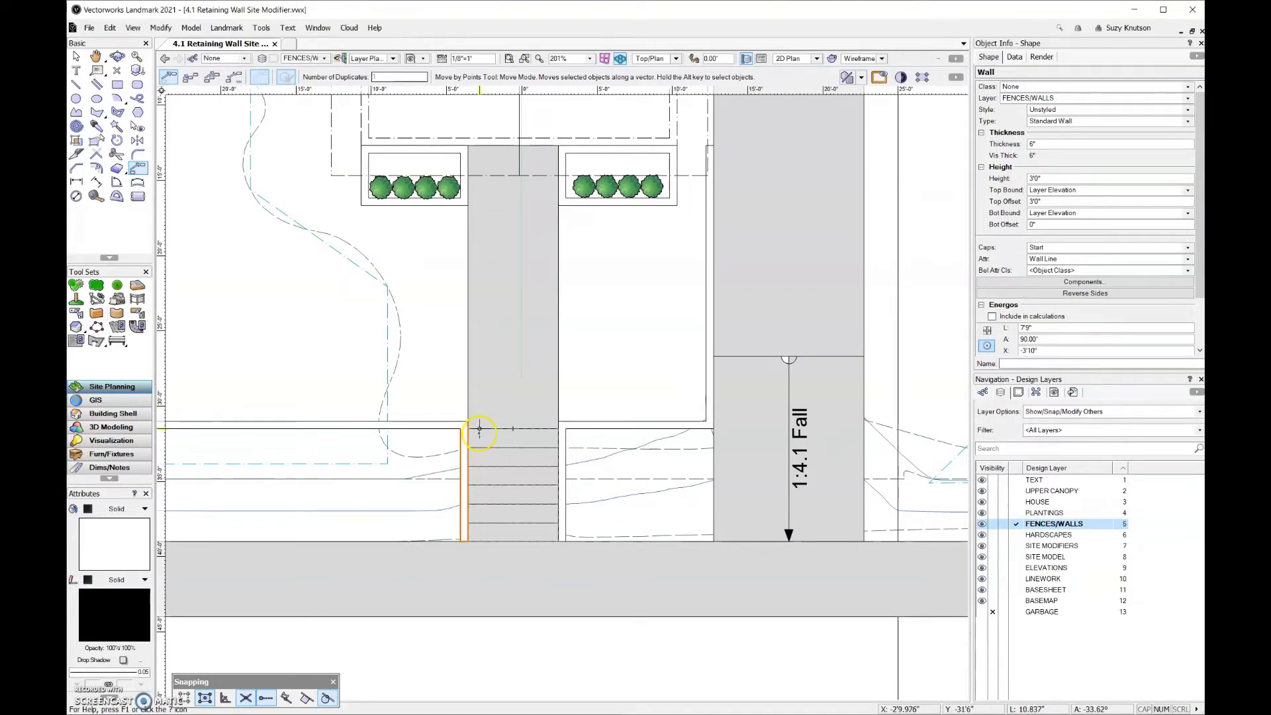
Move the long lawn wall 6" toward the sidewalk so its upper face aligns with the top step line
key("alt")
left_click(432, 425, "alt")
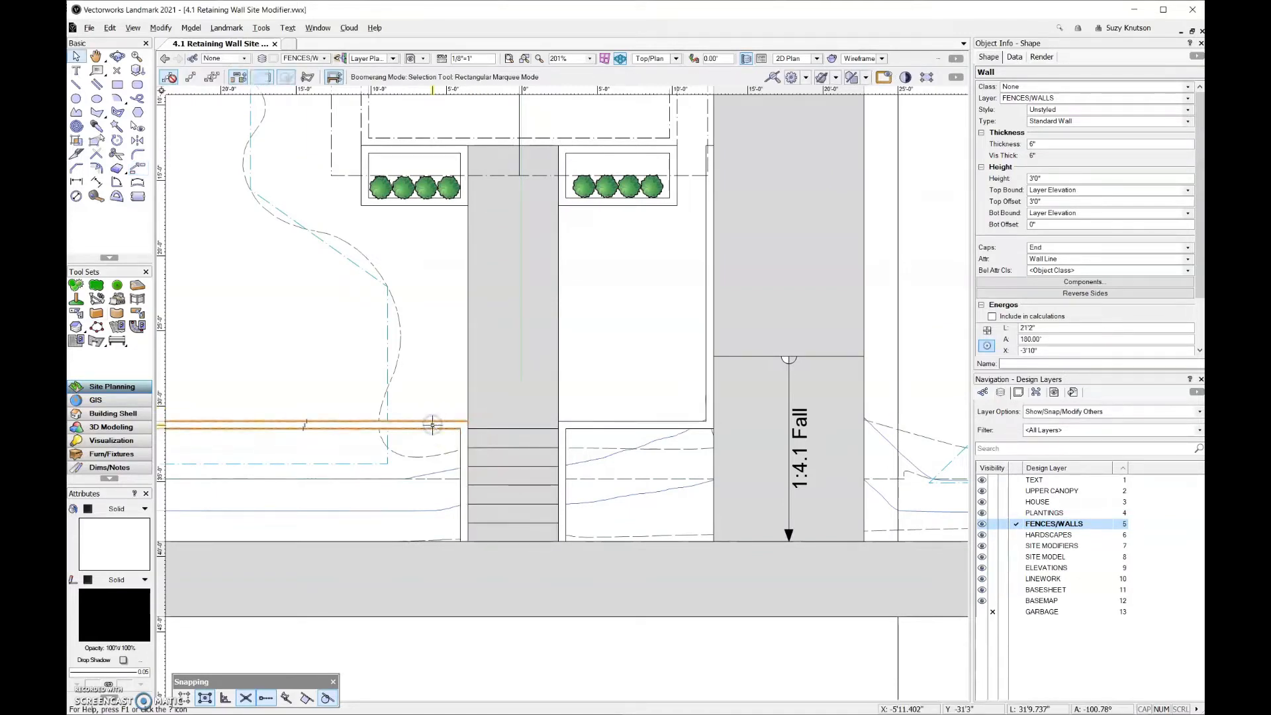
scroll(439, 418, "up", 3)
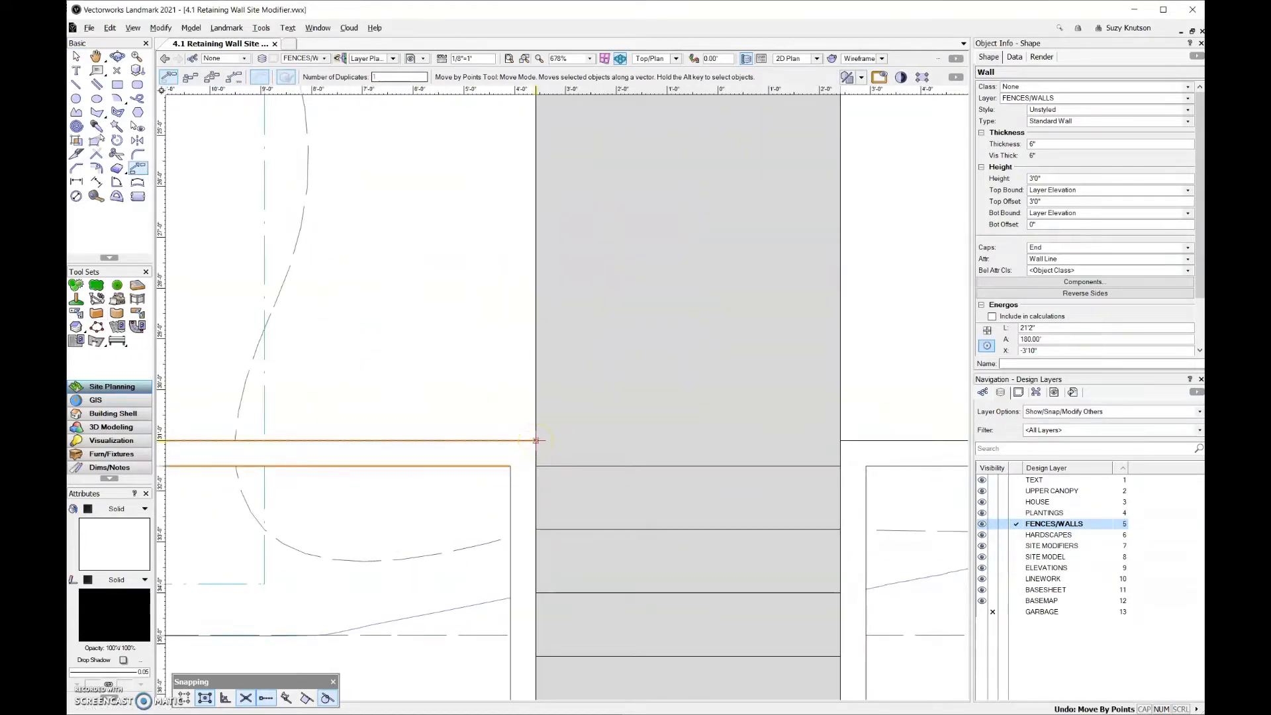
left_click(536, 440)
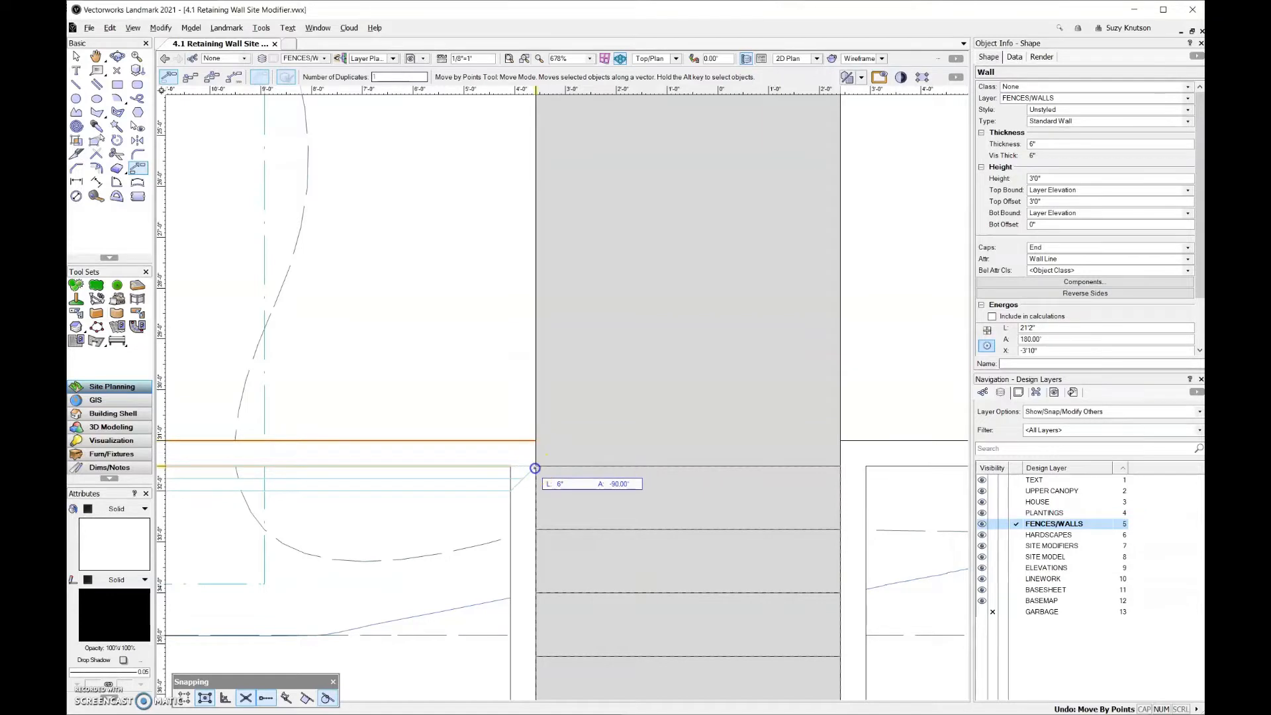
left_click(535, 468)
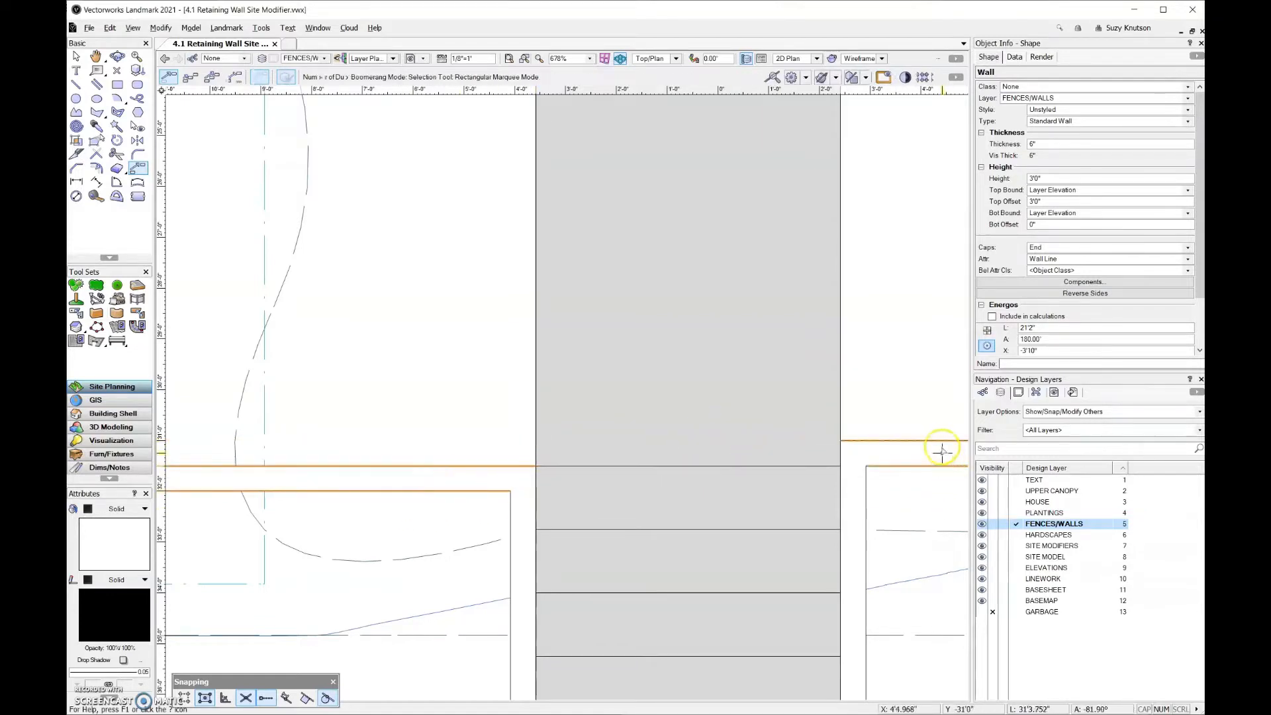
Move the long wall between the steps and the driveway 6" toward the sidewalk so its upper face aligns with the top step line
left_click(942, 450, "alt")
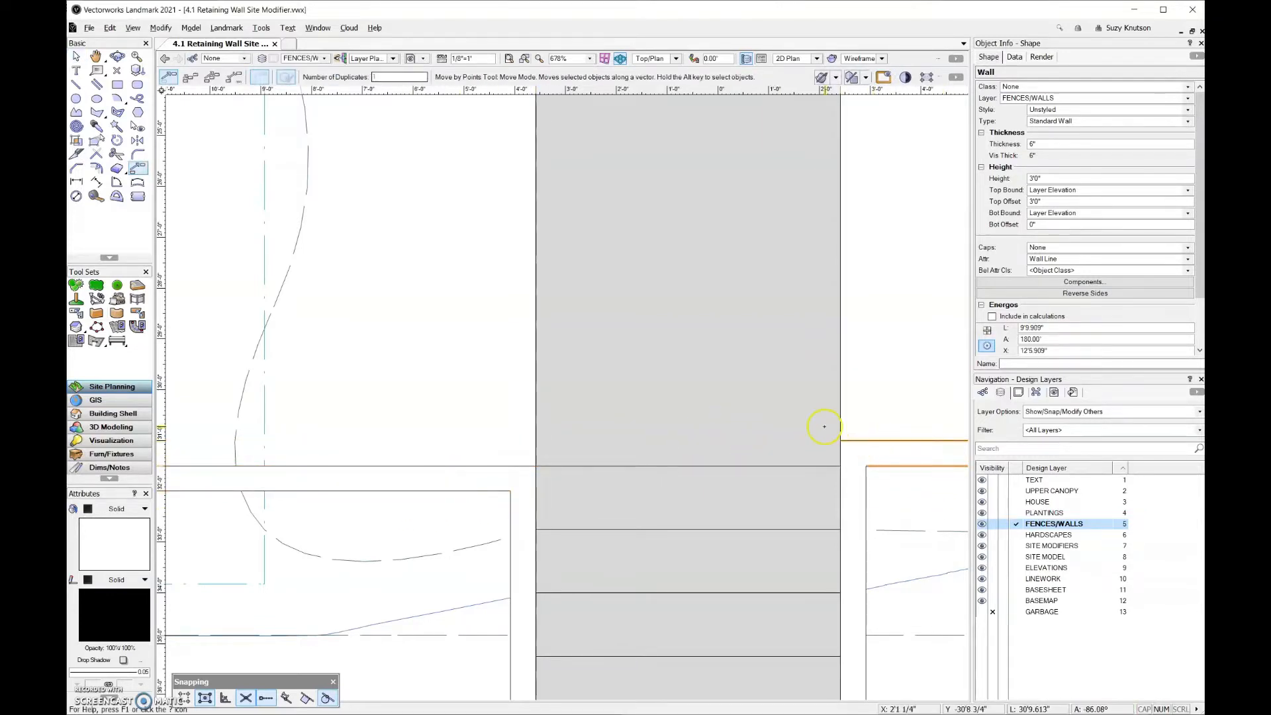
left_click(841, 441)
left_click(840, 467)
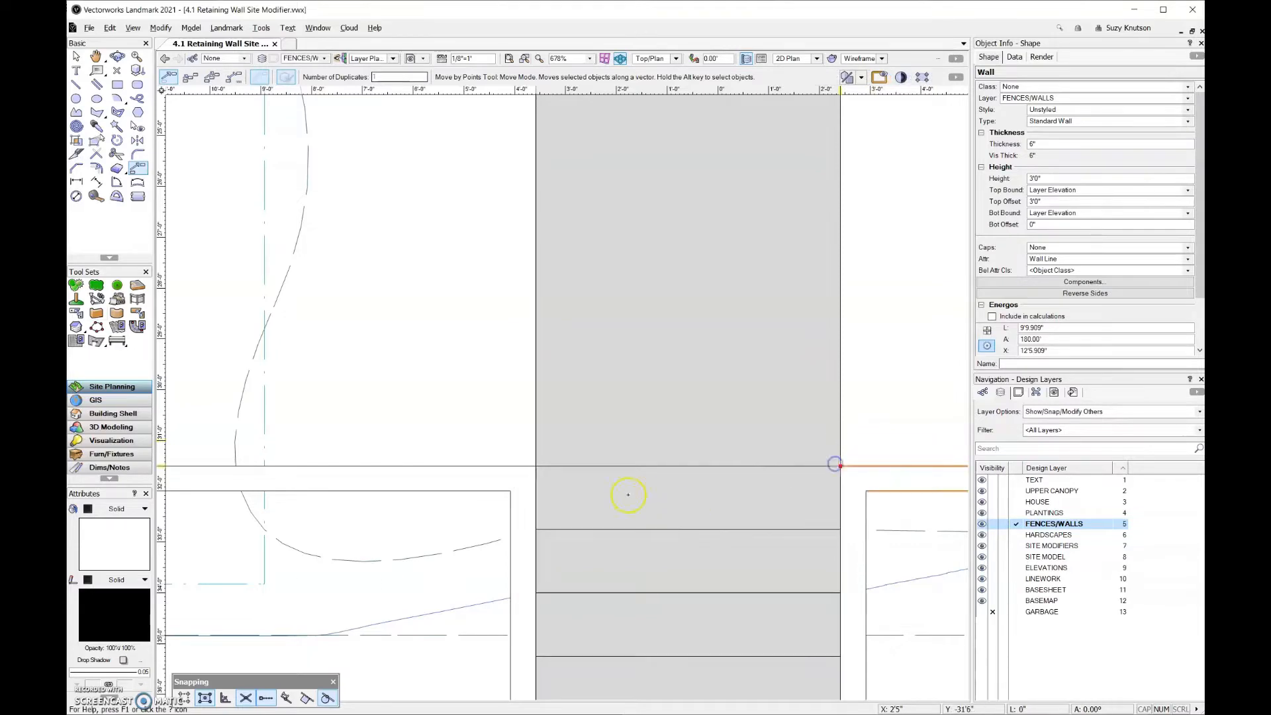
scroll(628, 495, "down", 5)
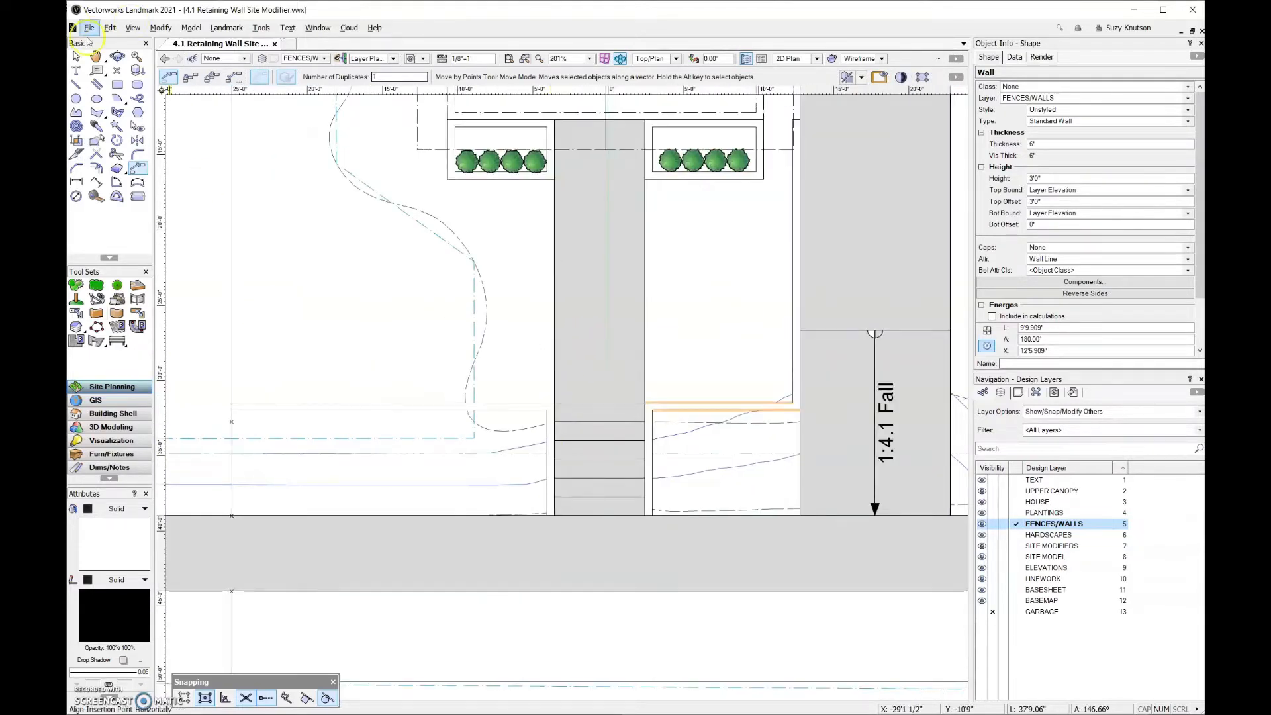
Make SITE MODIFIERS the active layer and select the three connected walls on the driveway side of the steps in 3D
left_click(117, 56)
mouse_move(723, 564)
left_mouse_down()
mouse_move(848, 582)
mouse_move(718, 587)
mouse_move(705, 571)
left_mouse_up()
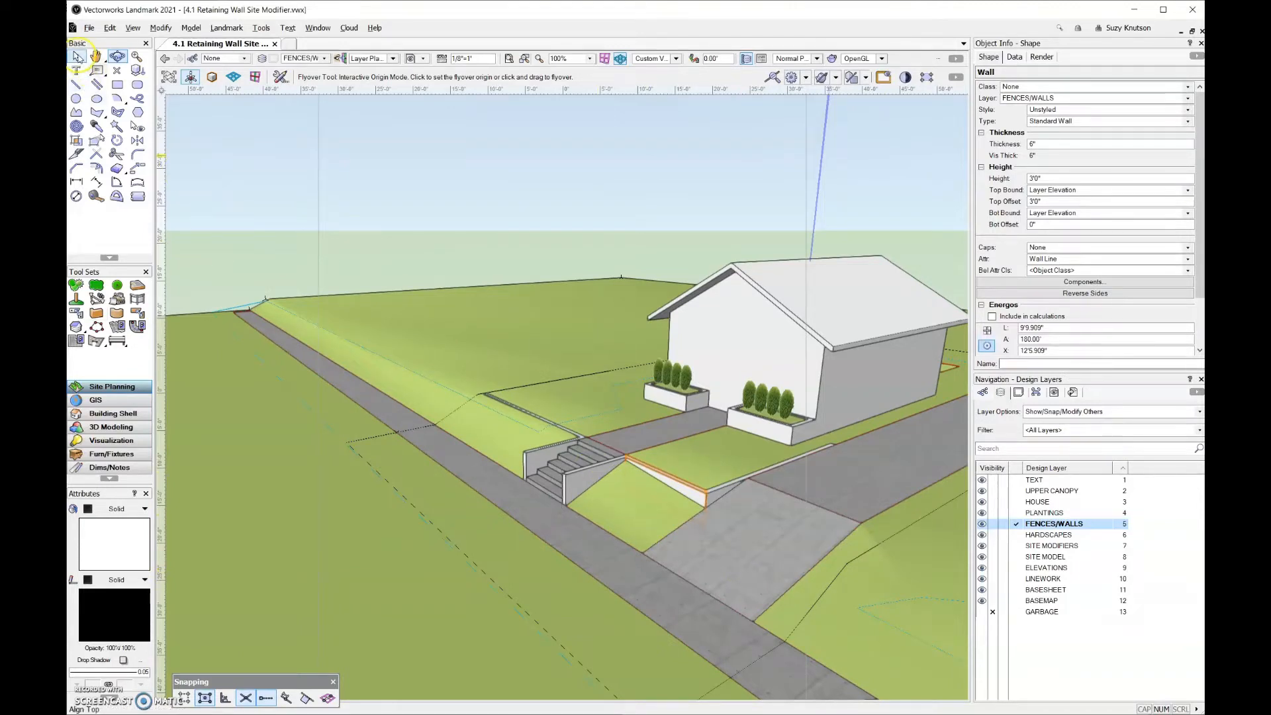
left_click(77, 56)
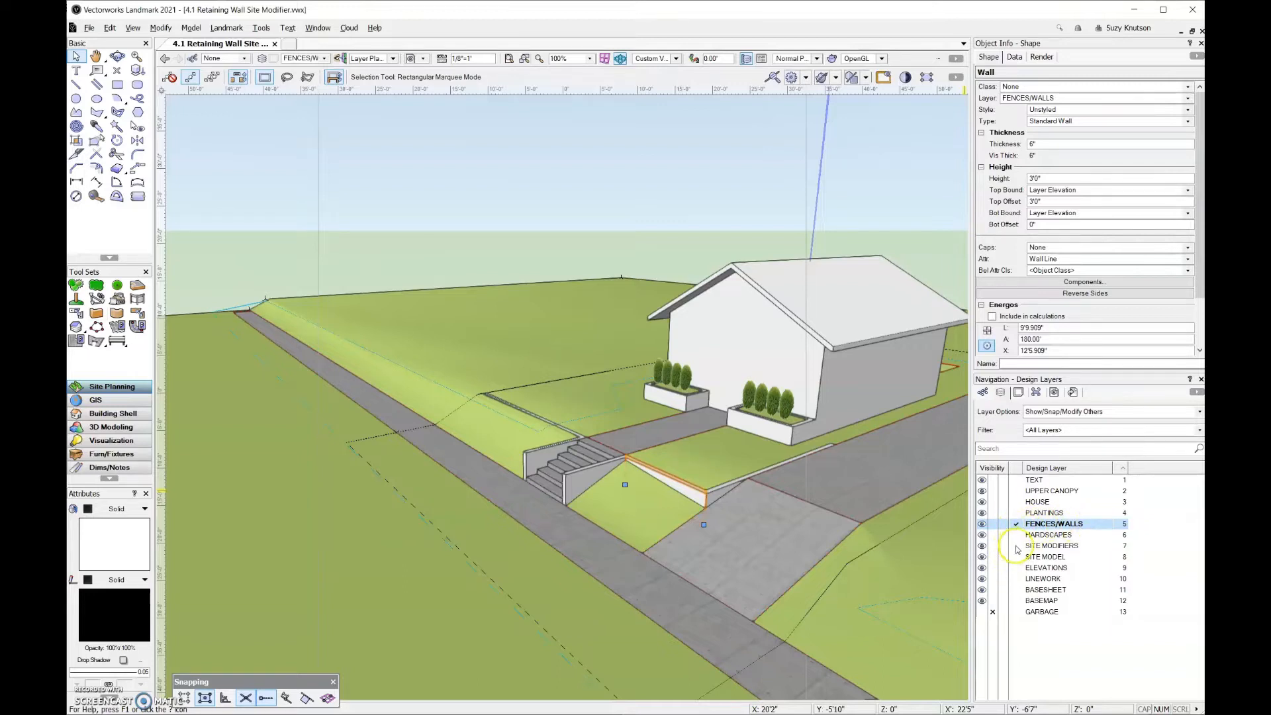
left_click(1017, 547)
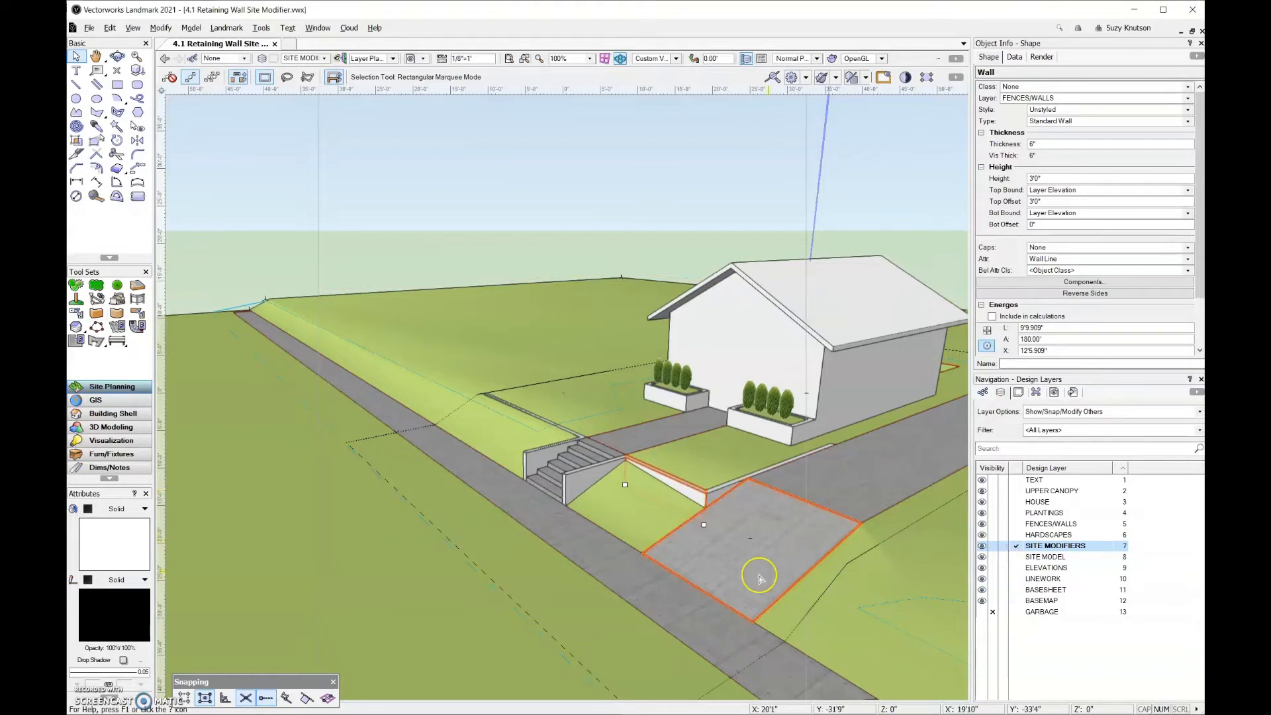
left_click(678, 490)
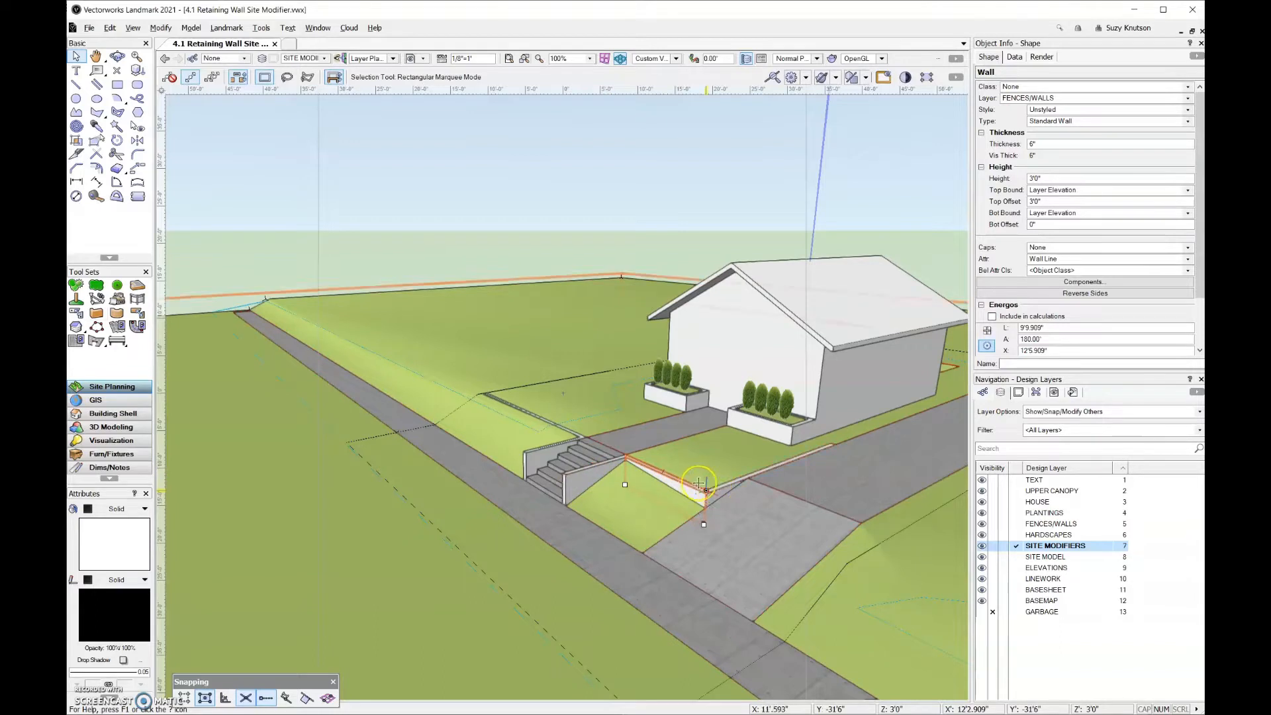
left_click(112, 28)
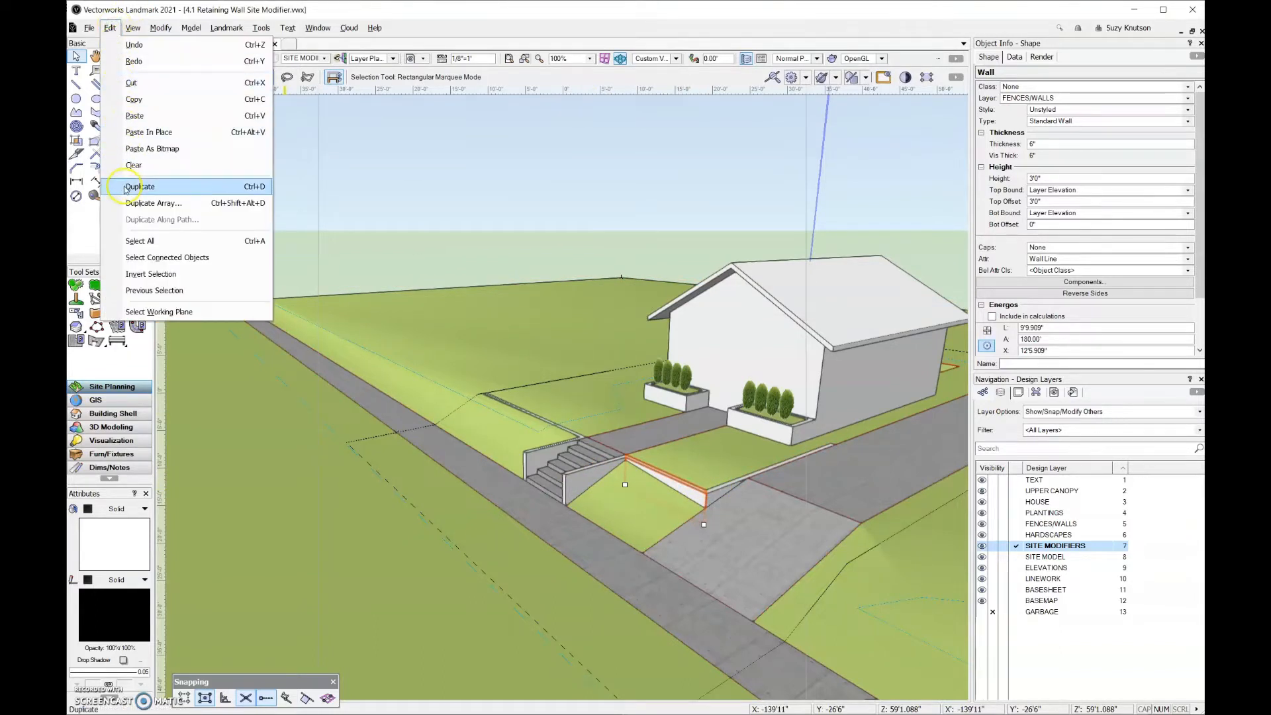
left_click(162, 258)
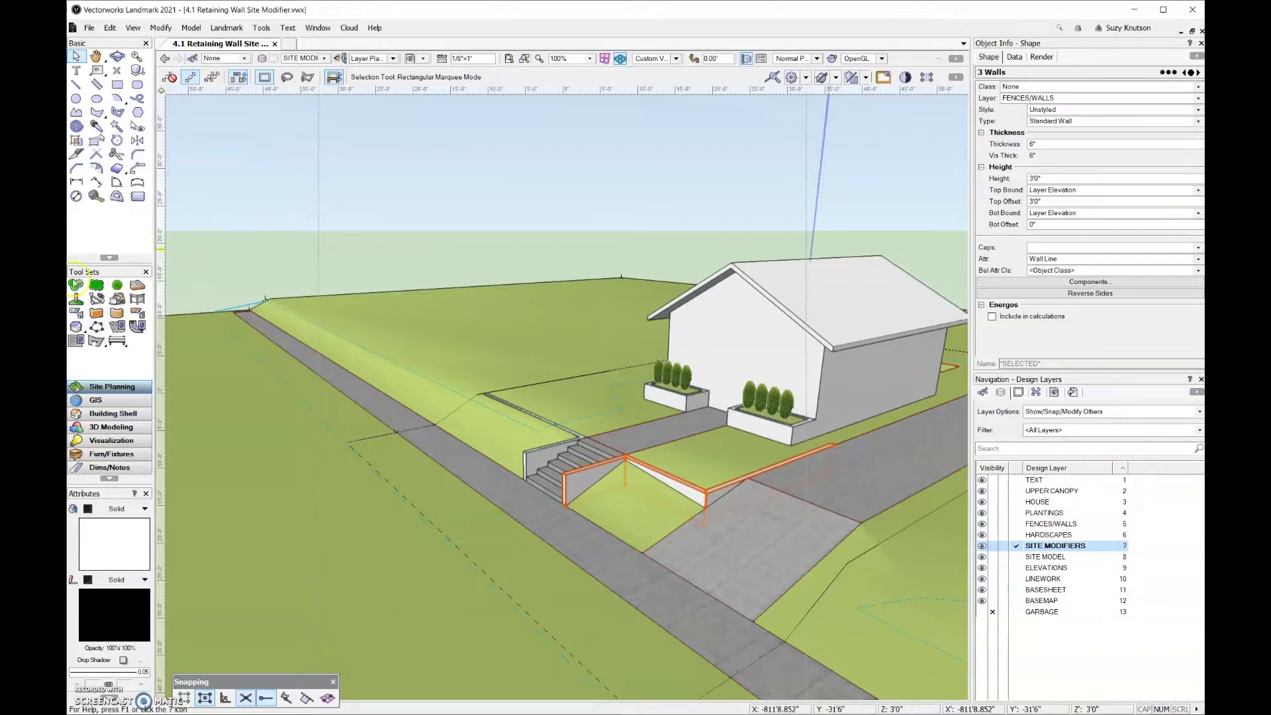
Start a retaining wall site modifier from the selected walls, with its pad offset 0" above the wall bottom and following bottom wall peaks
left_click(240, 29)
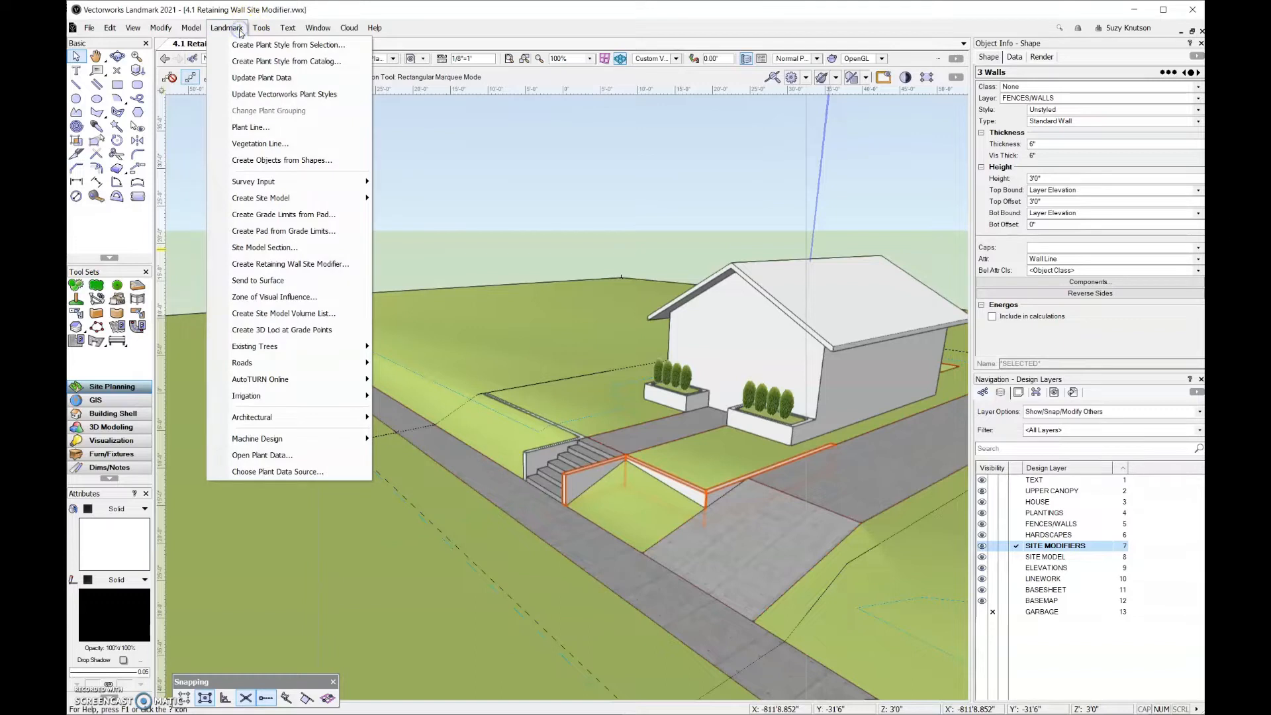
left_click(274, 265)
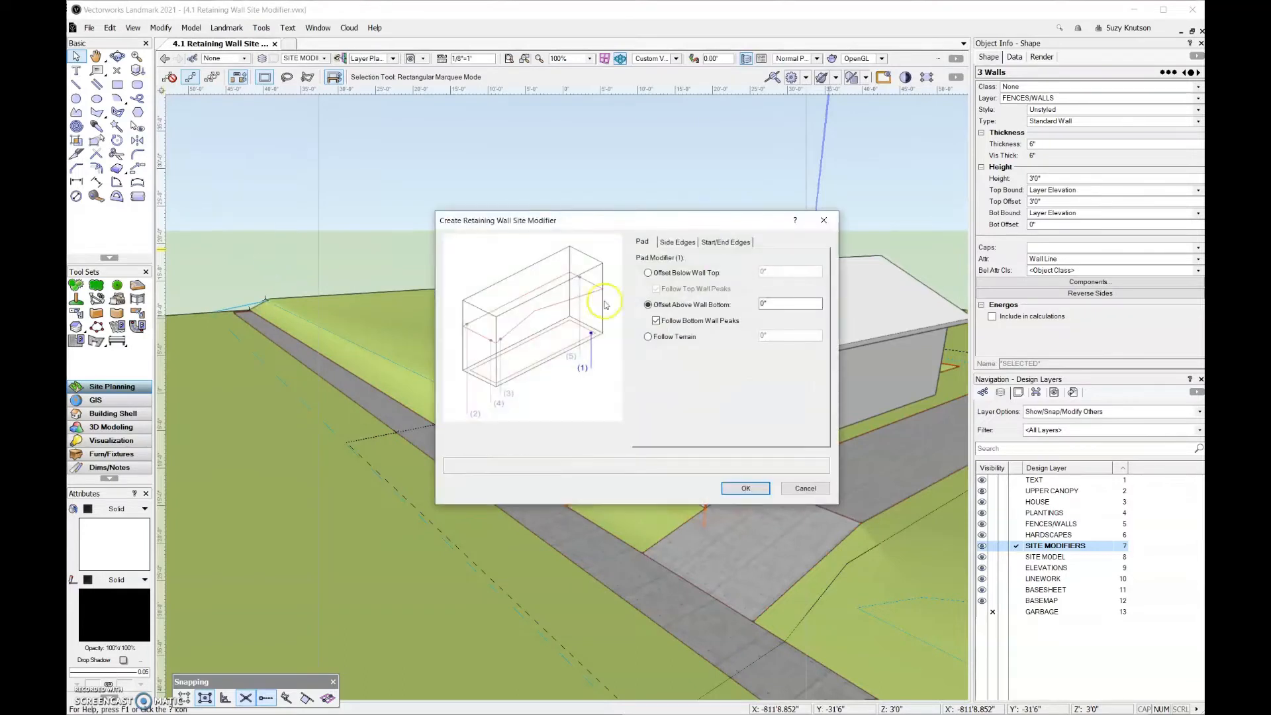
left_click_drag(682, 219, 503, 129)
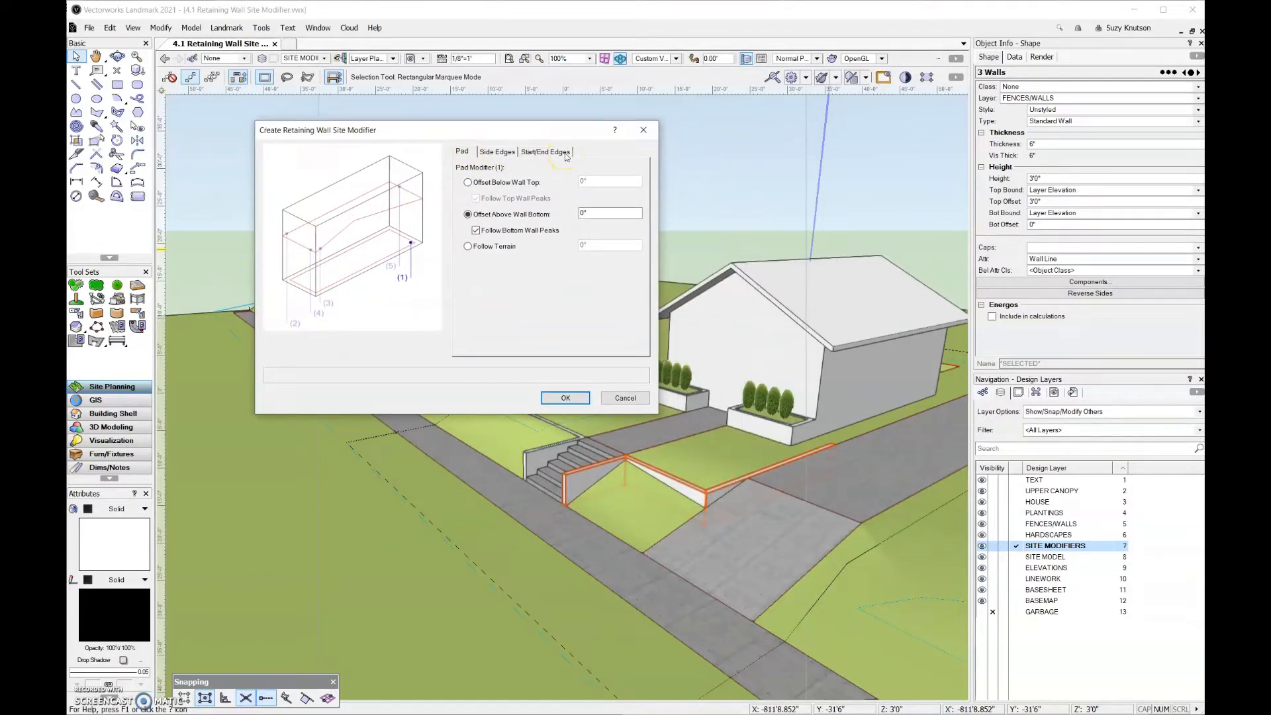
left_click(463, 152)
left_click(472, 154)
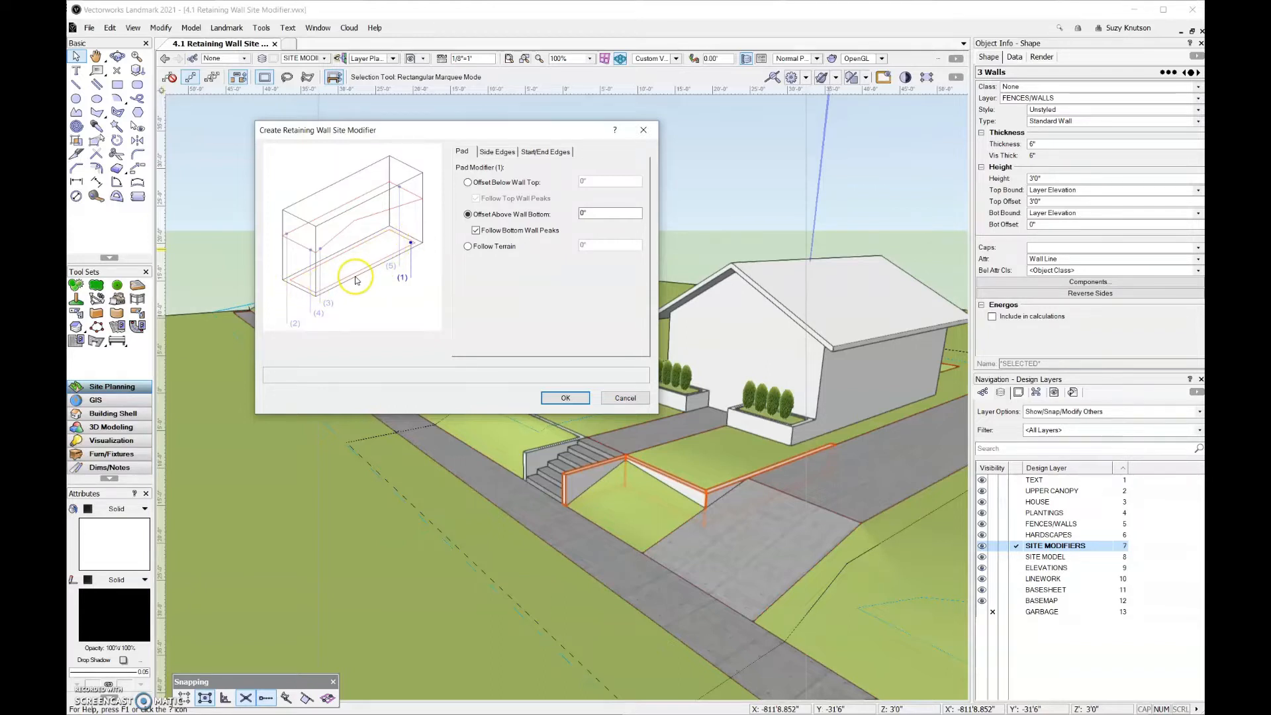
left_click(468, 216)
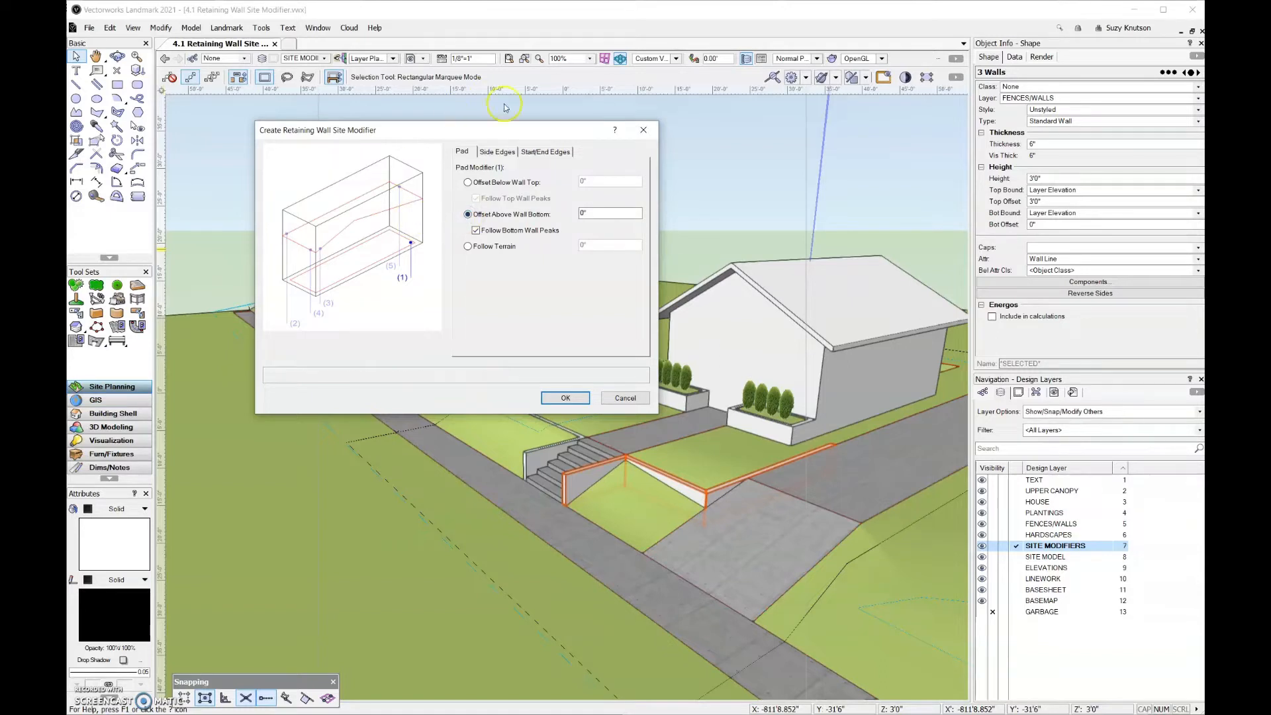
Set the right modifier edge's offset below wall top to 0 and create the modifier with start and end edges included
left_click(498, 152)
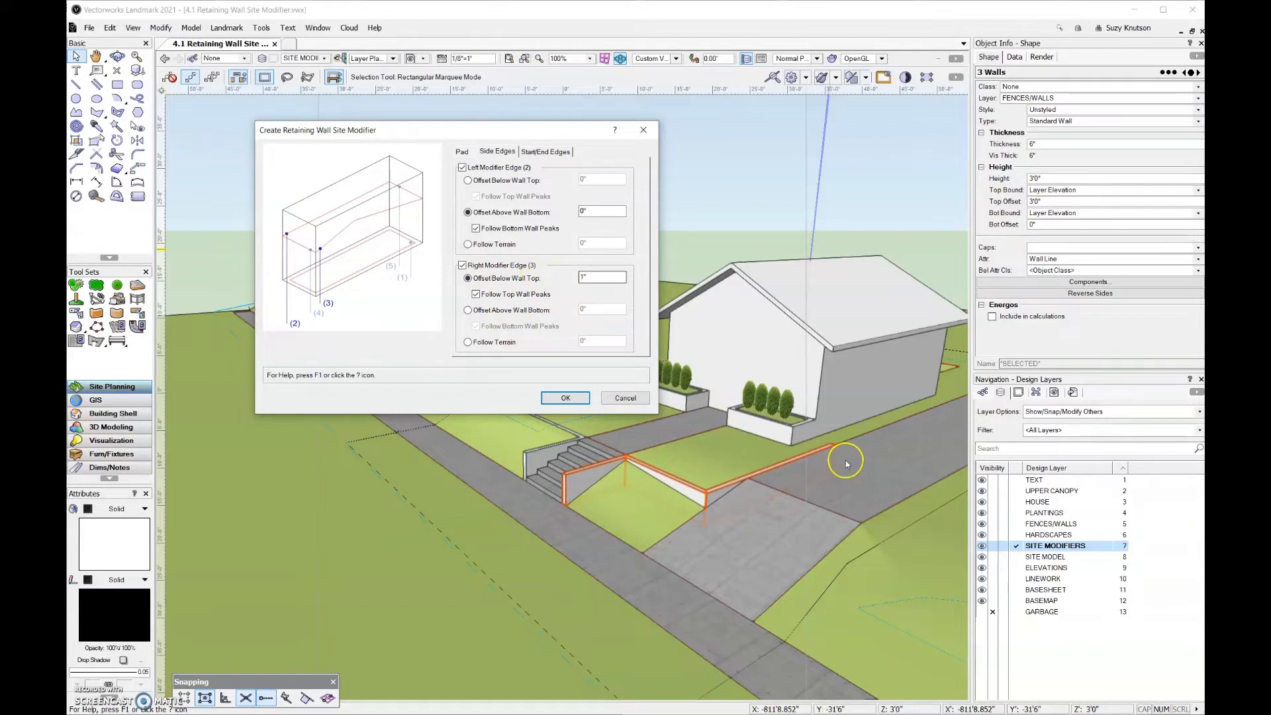
double_click(595, 277)
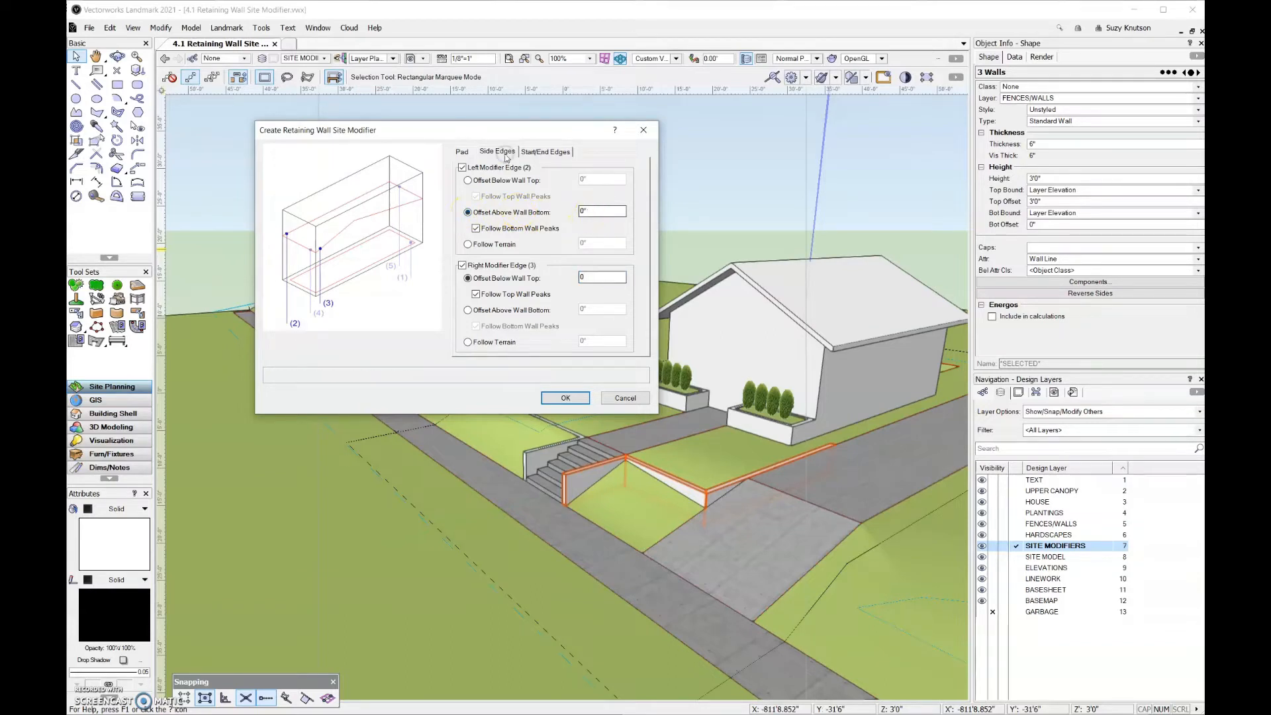
left_click(558, 152)
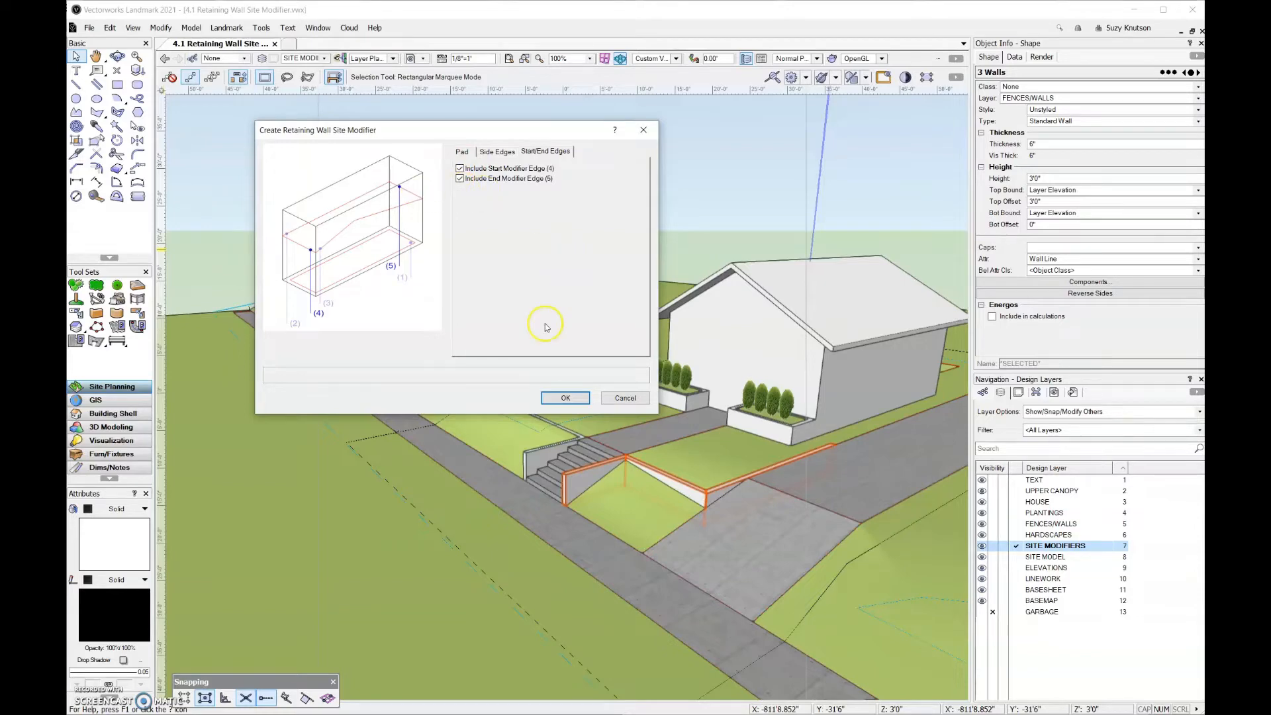
left_click(567, 397)
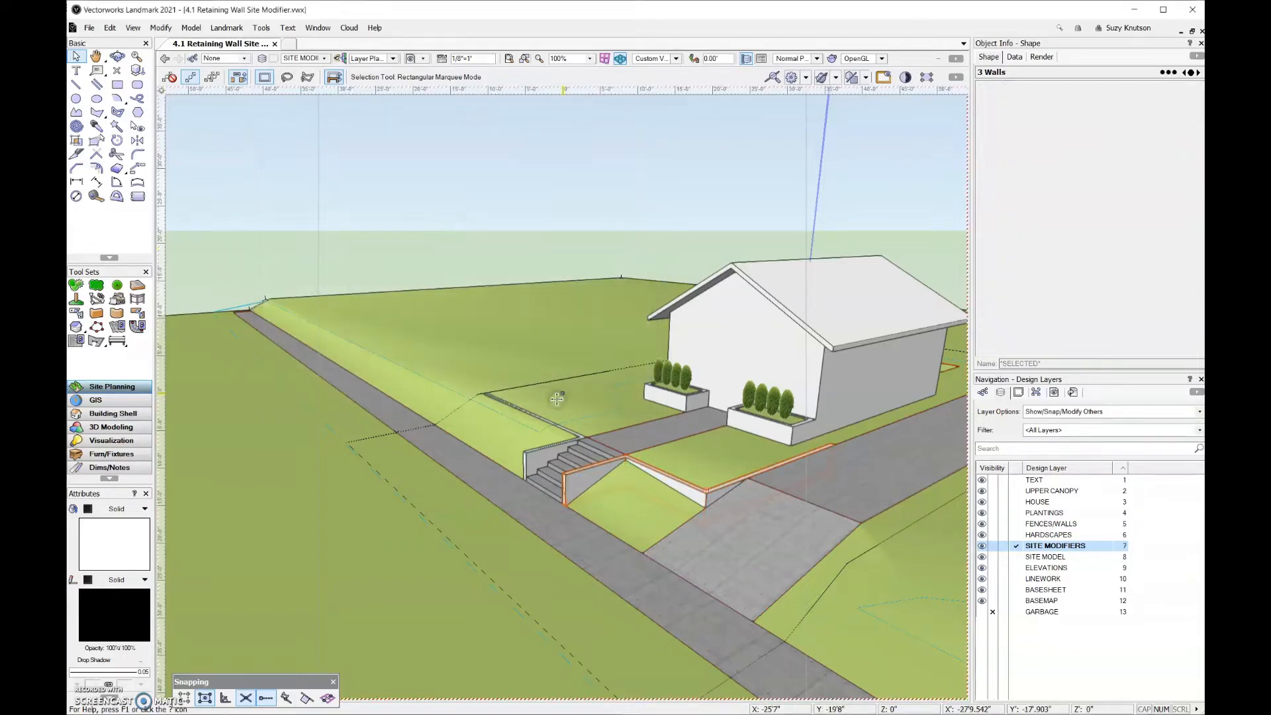
Show only the active layer and examine the retaining wall modifier's pad, edges and vertices with the Reshape tool
left_click(1089, 411)
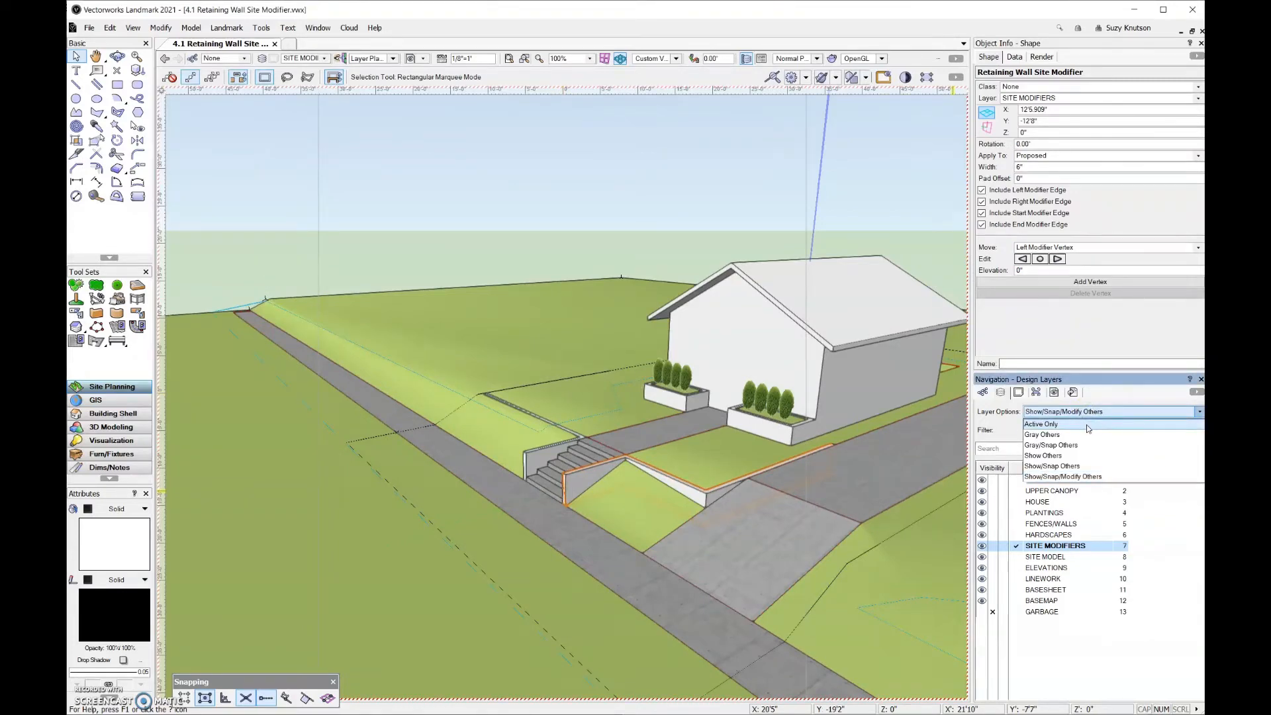
left_click(1087, 424)
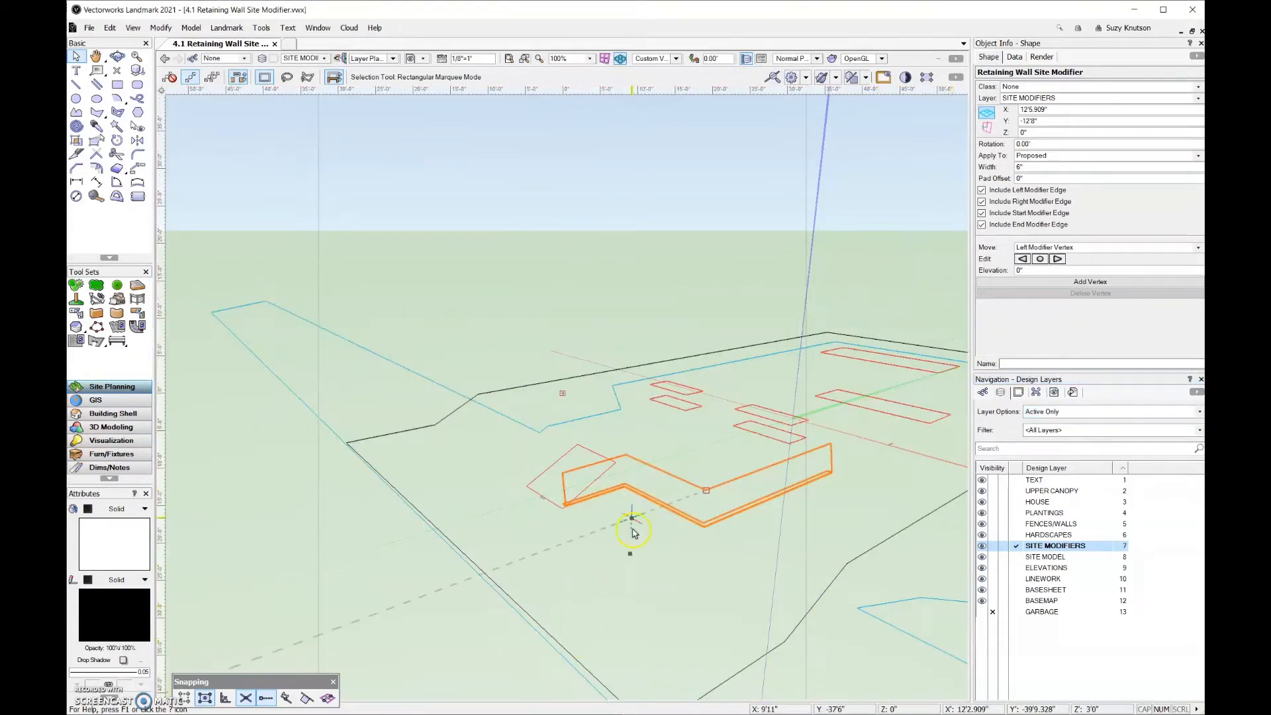
scroll(638, 519, "up", 2)
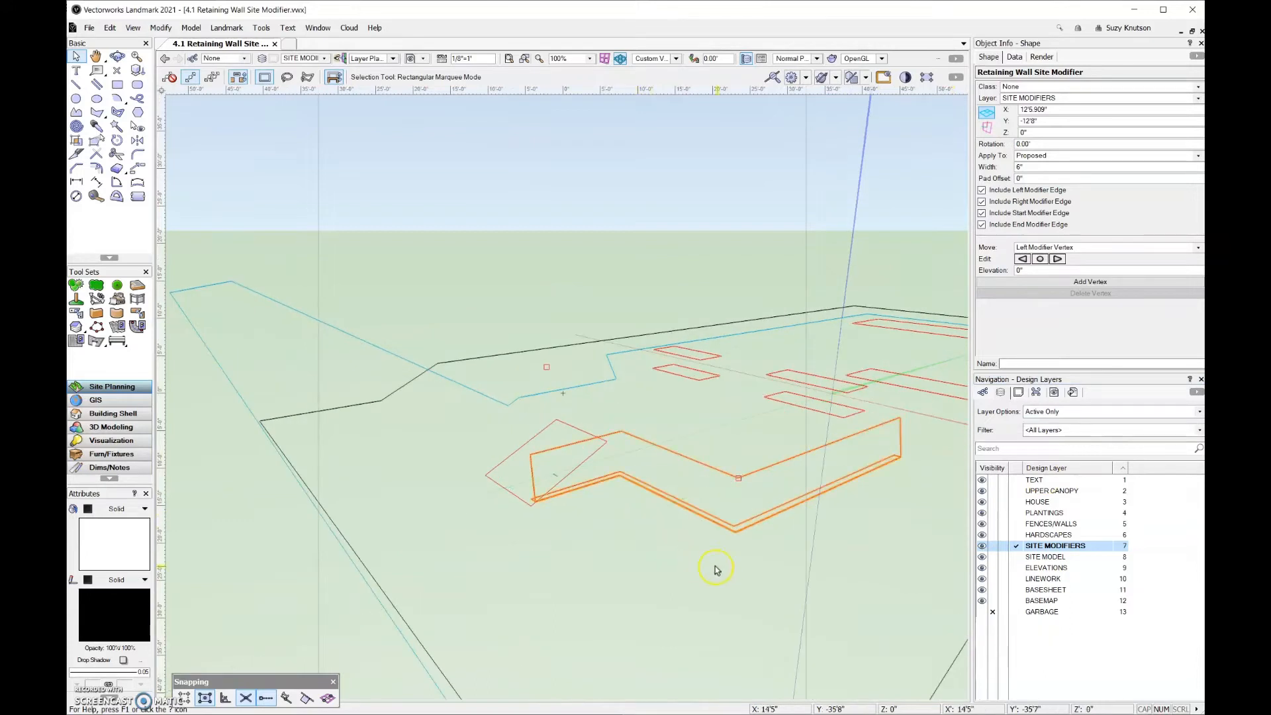
left_click(97, 139)
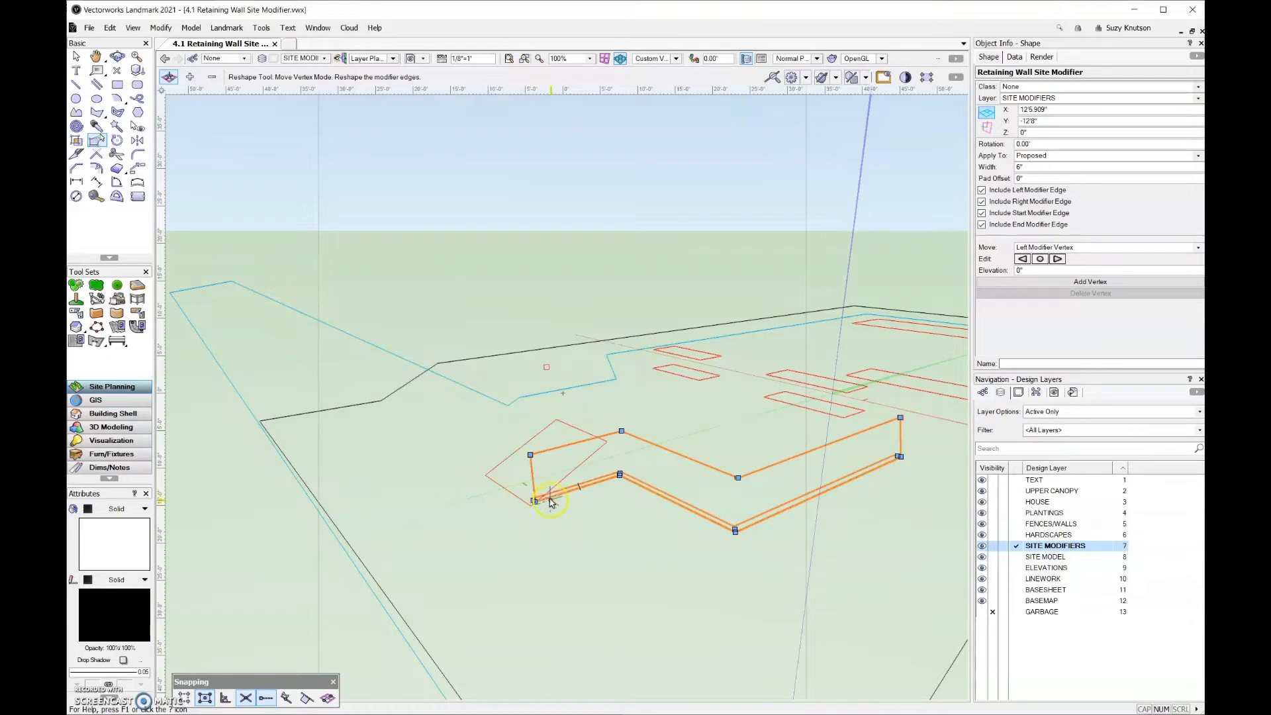
scroll(543, 505, "up", 6)
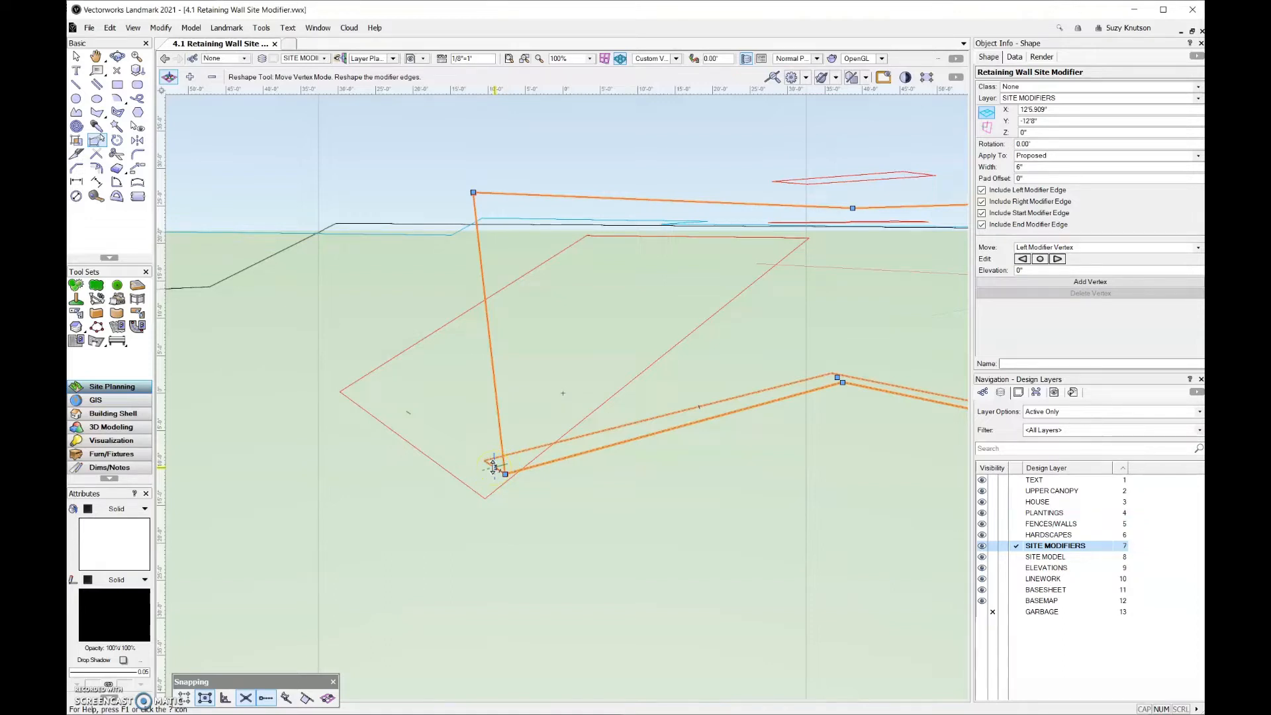
left_click_drag(494, 467, 485, 583)
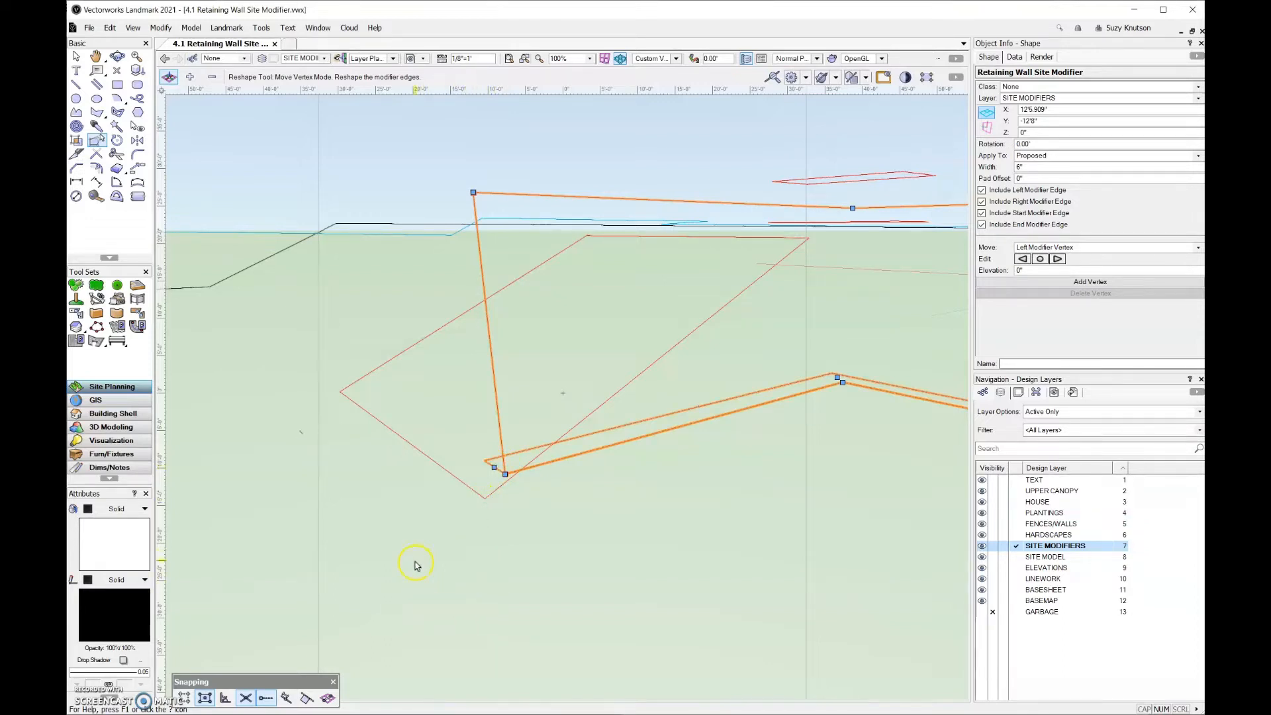
middle_click_drag(416, 565, 276, 411)
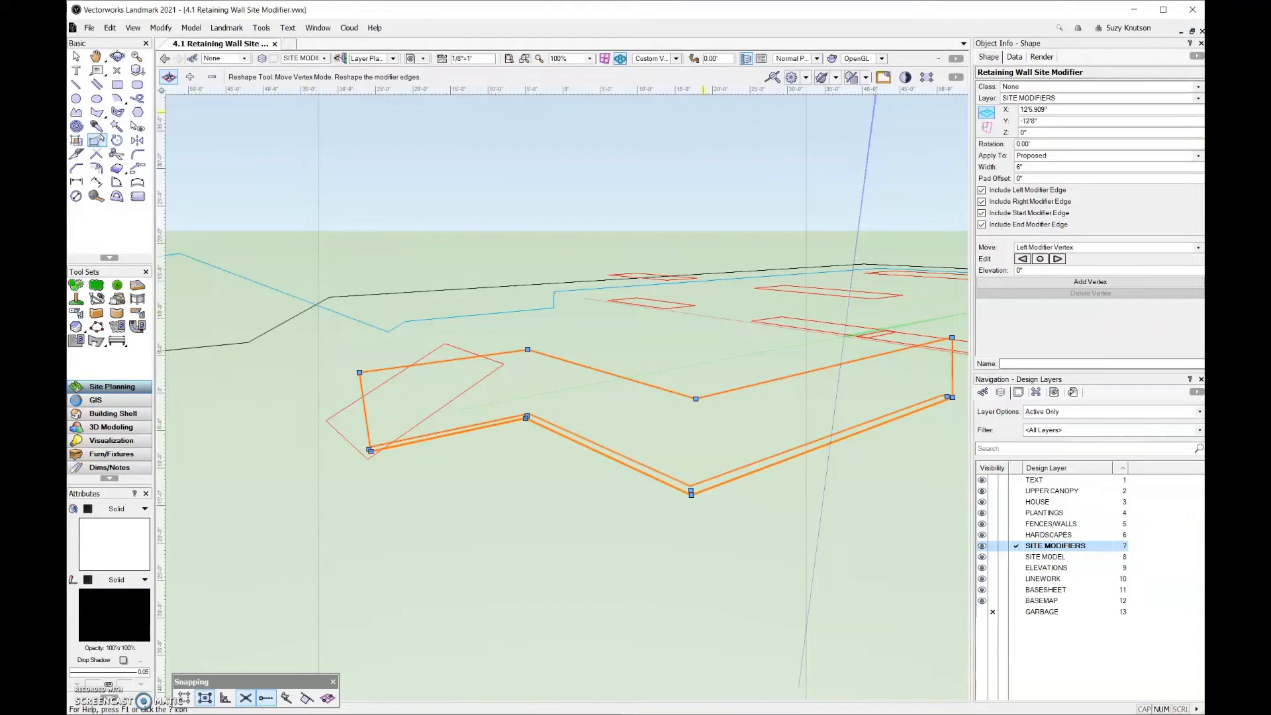
Set the layer options to Show/Snap/Modify Others and update the site model
left_click(1151, 415)
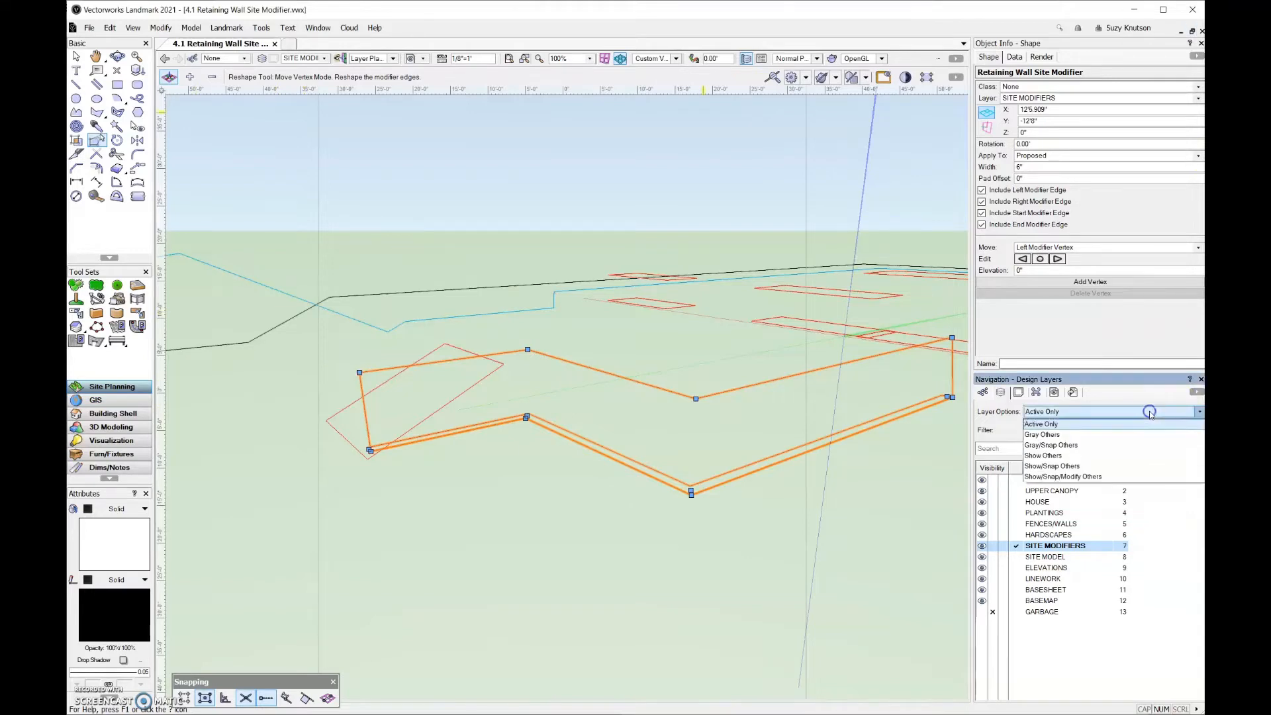
left_click(1132, 476)
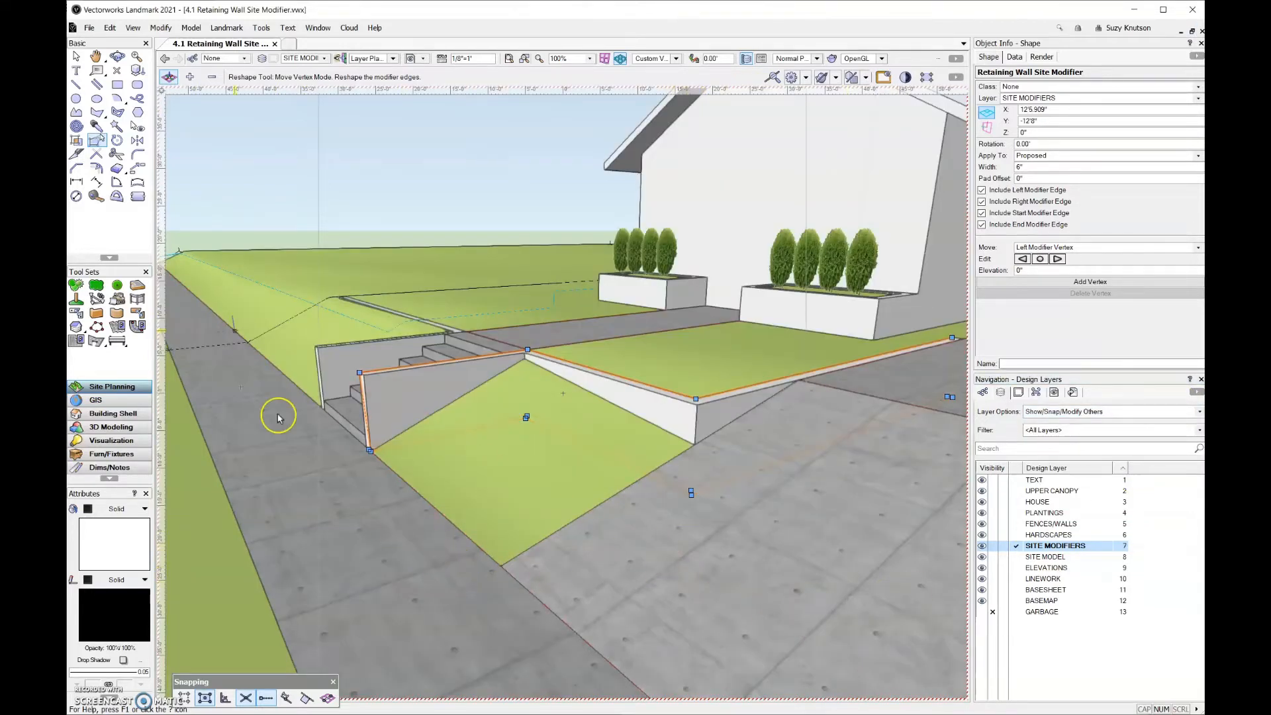
left_click(75, 56)
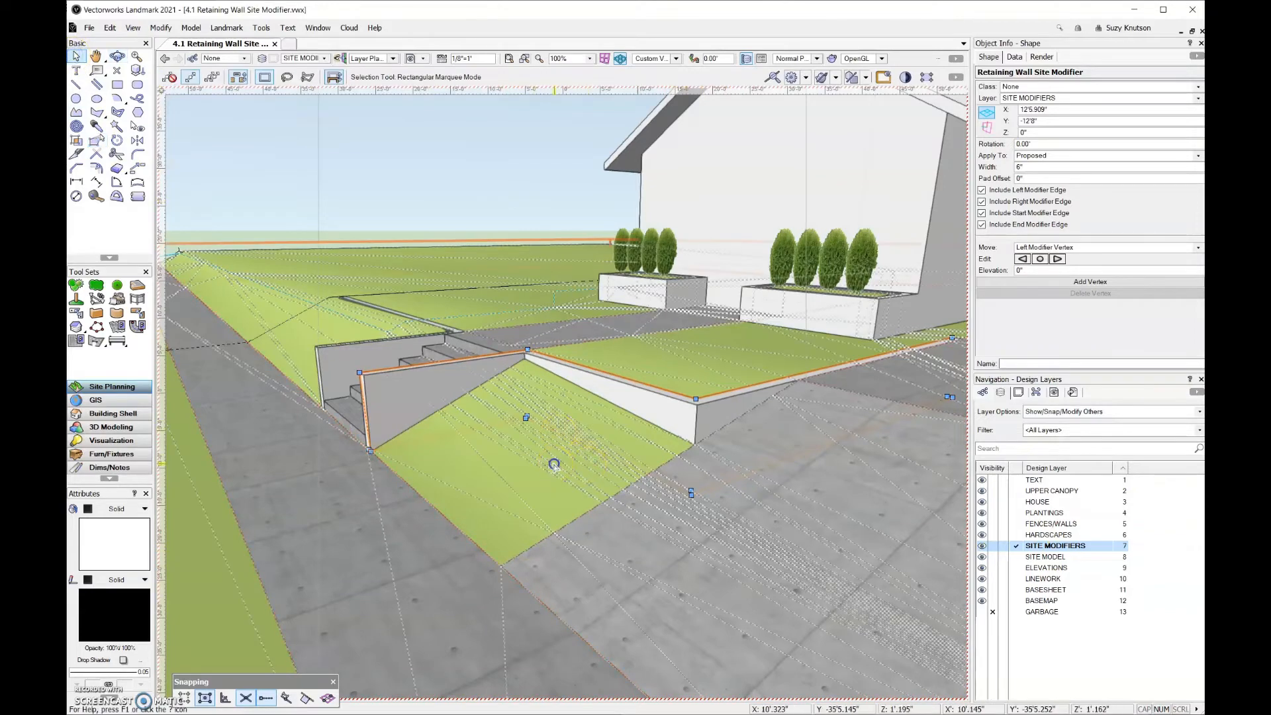
left_click(555, 462)
left_click(1120, 179)
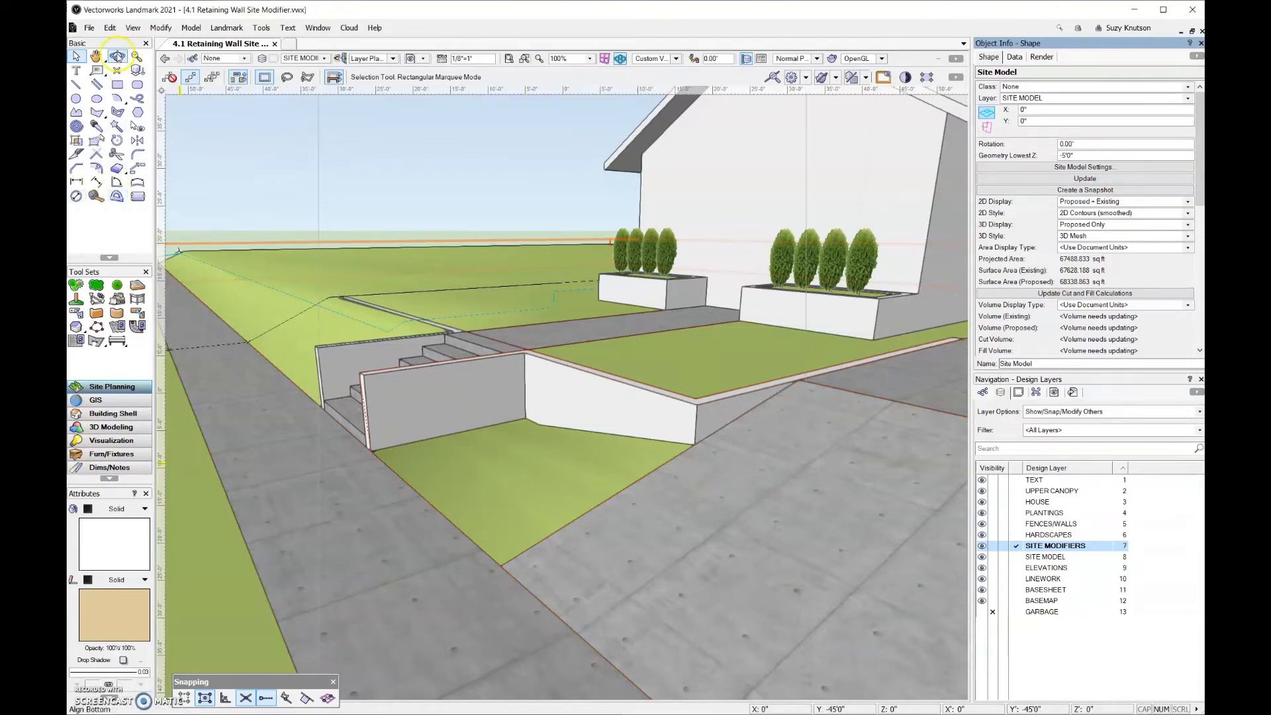
Inspect the graded walls from the driveway and sidewalk sides, and set the layer options to Show/Snap Others
left_click(117, 56)
left_click_drag(355, 516, 554, 454)
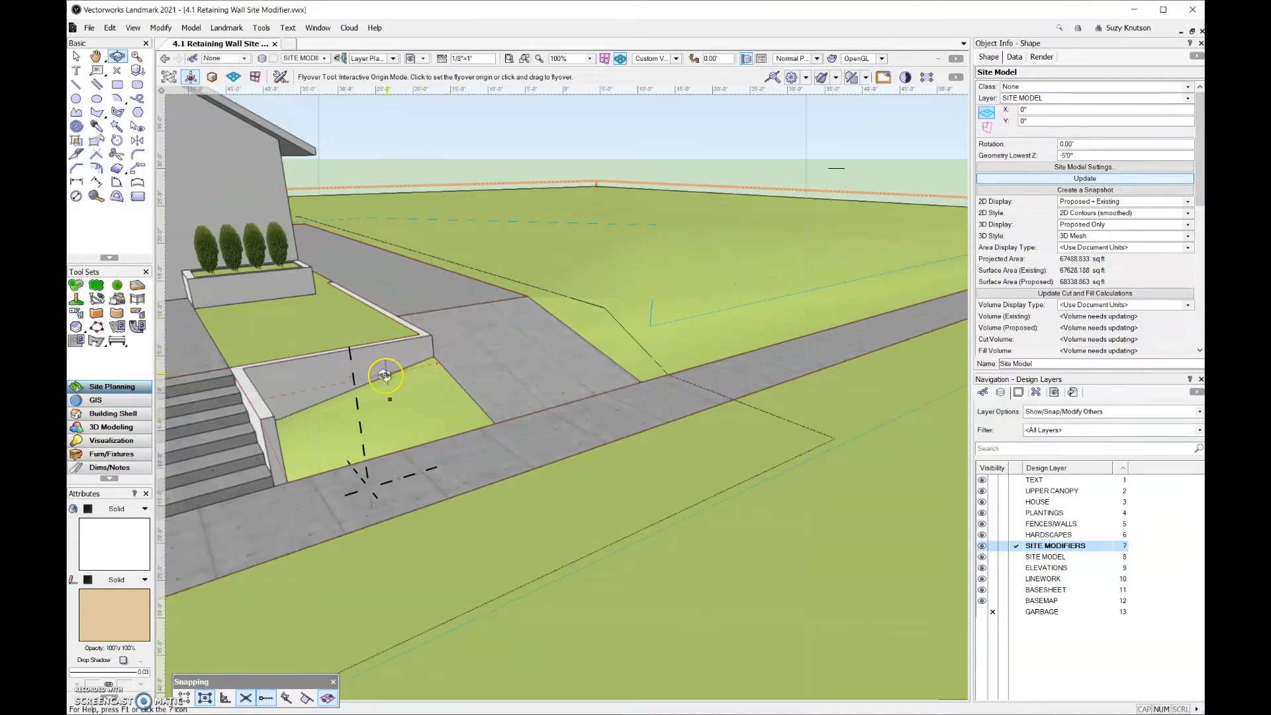
left_click_drag(419, 406, 222, 434)
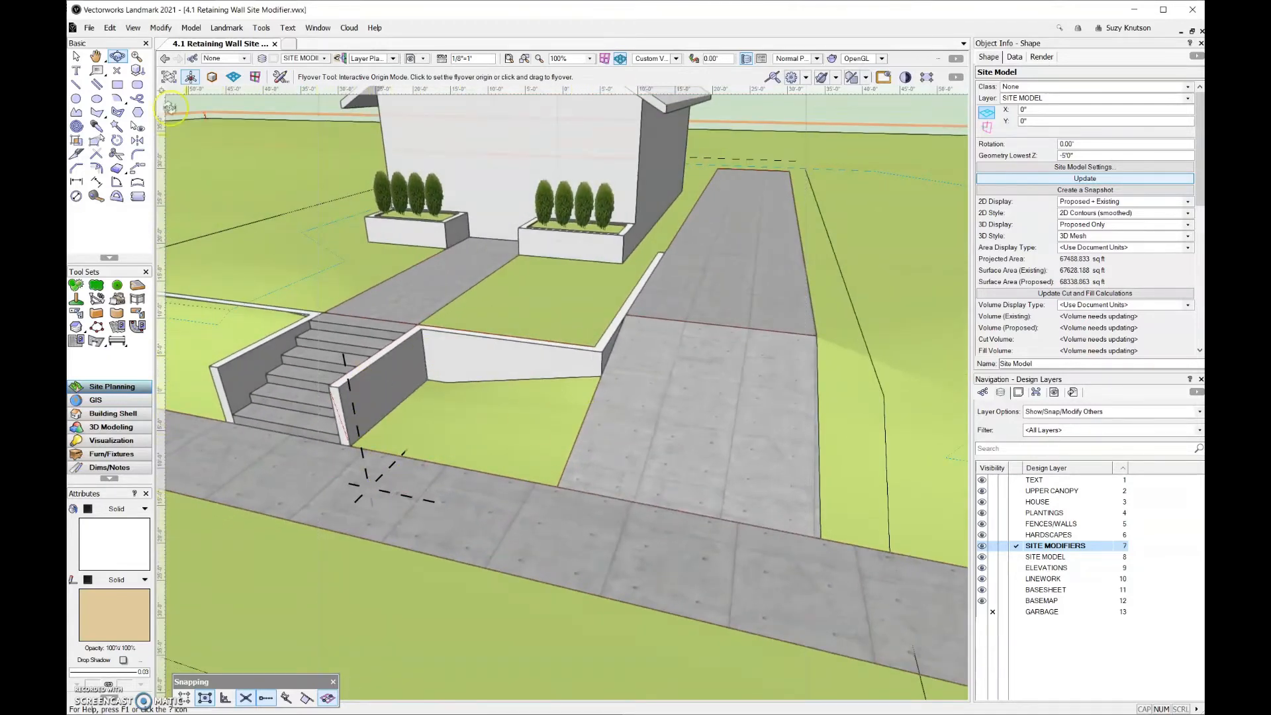
key("x")
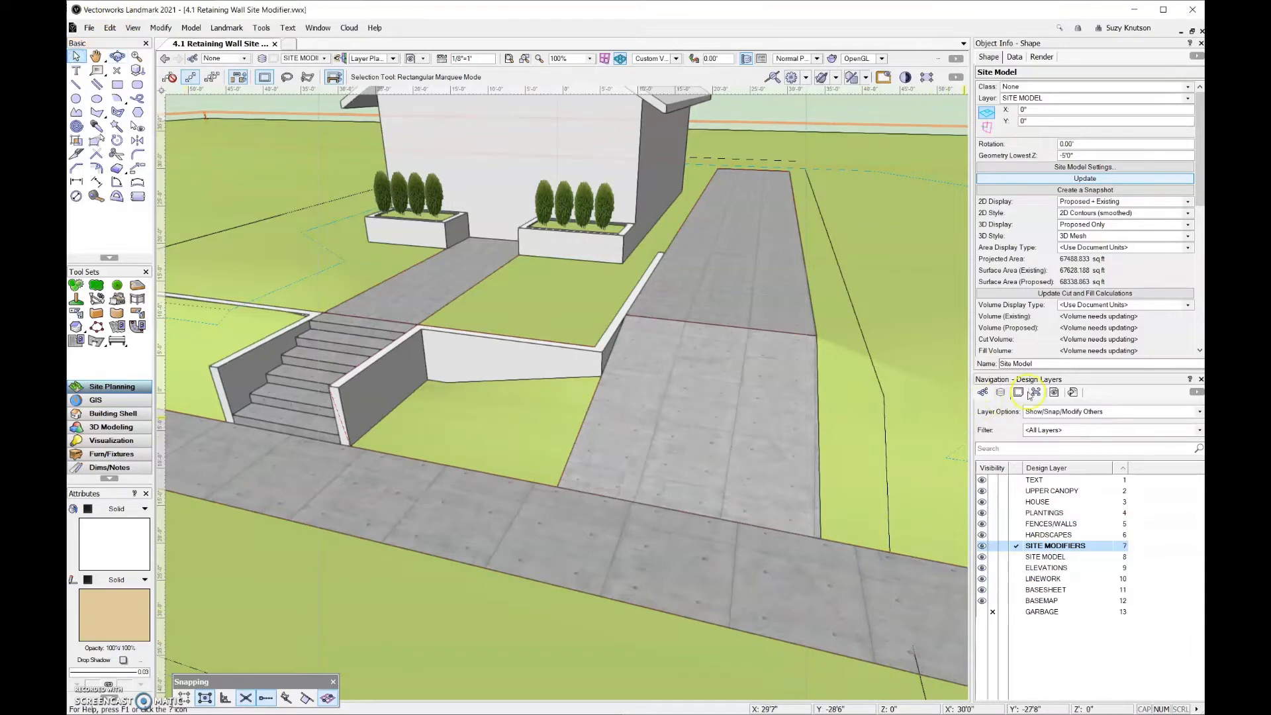
left_click(1061, 413)
left_click(1064, 468)
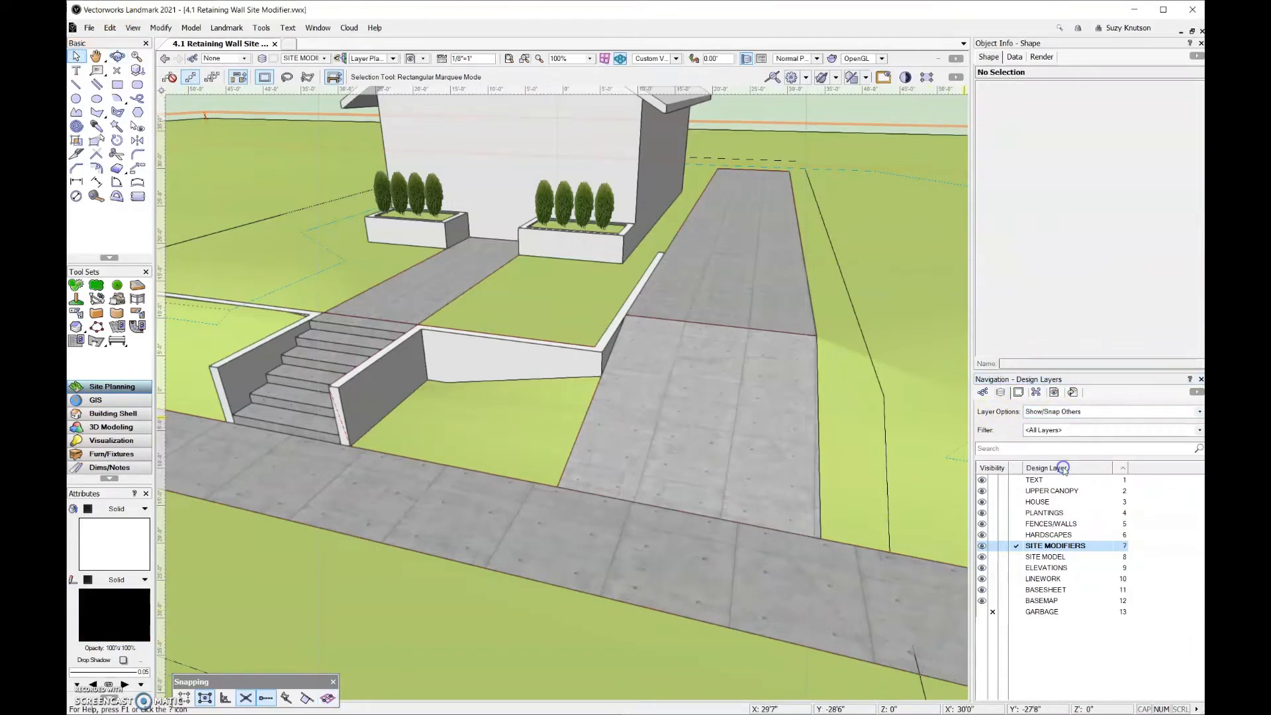
Reshape the retaining wall modifier between steps and driveway: raise its lower-edge vertices at both front wall corners and lower the upper-edge vertex to the sidewalk
left_click(1010, 547)
left_click(532, 393)
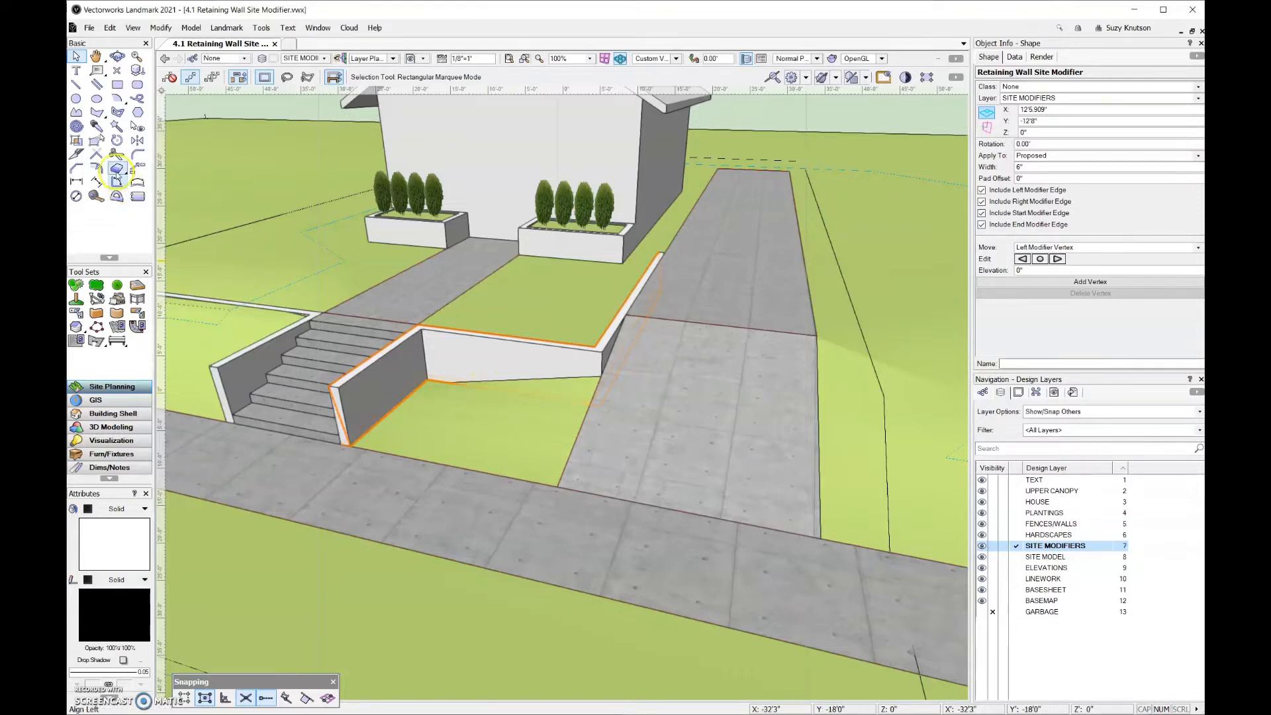
left_click(97, 140)
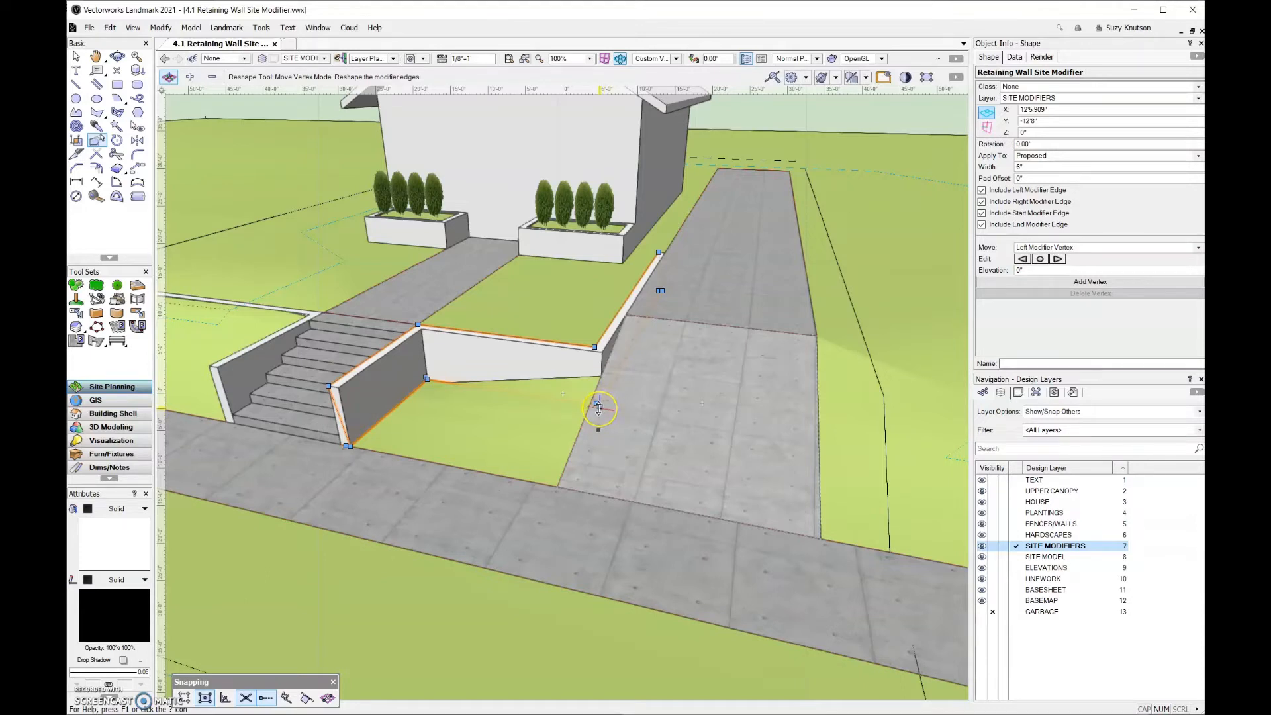
left_click_drag(598, 408, 598, 374)
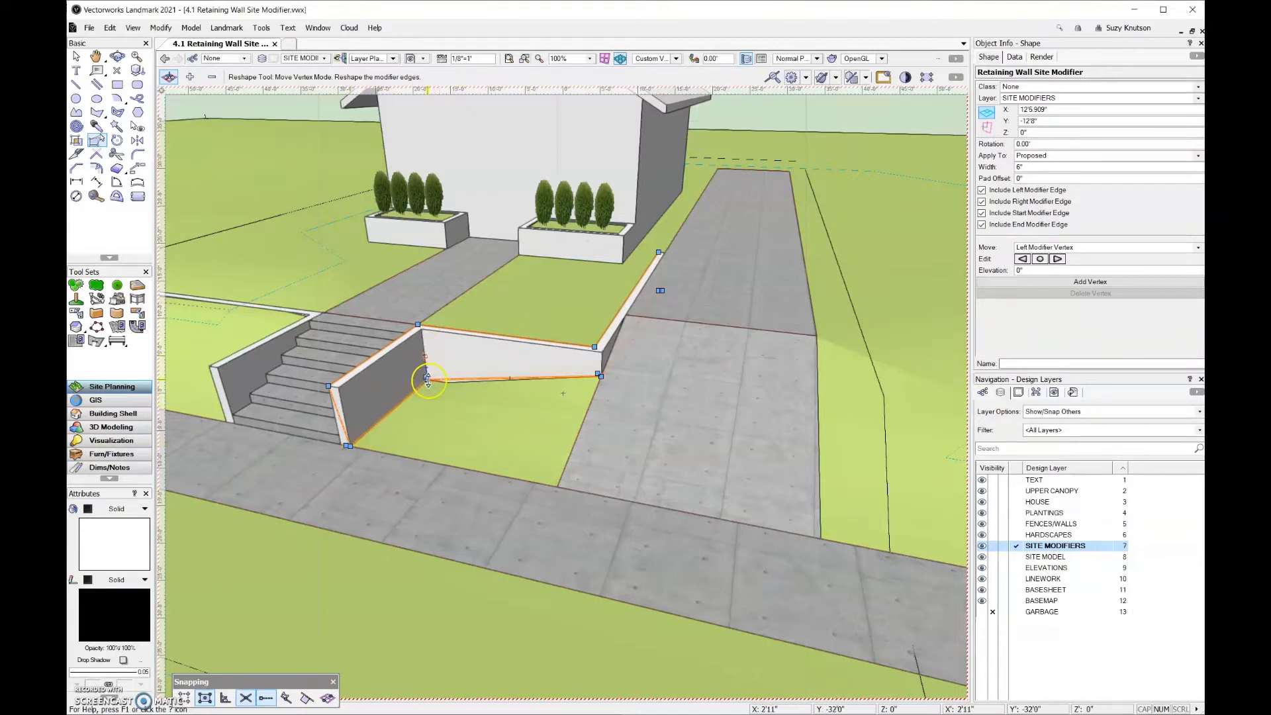
left_click_drag(427, 379, 425, 352)
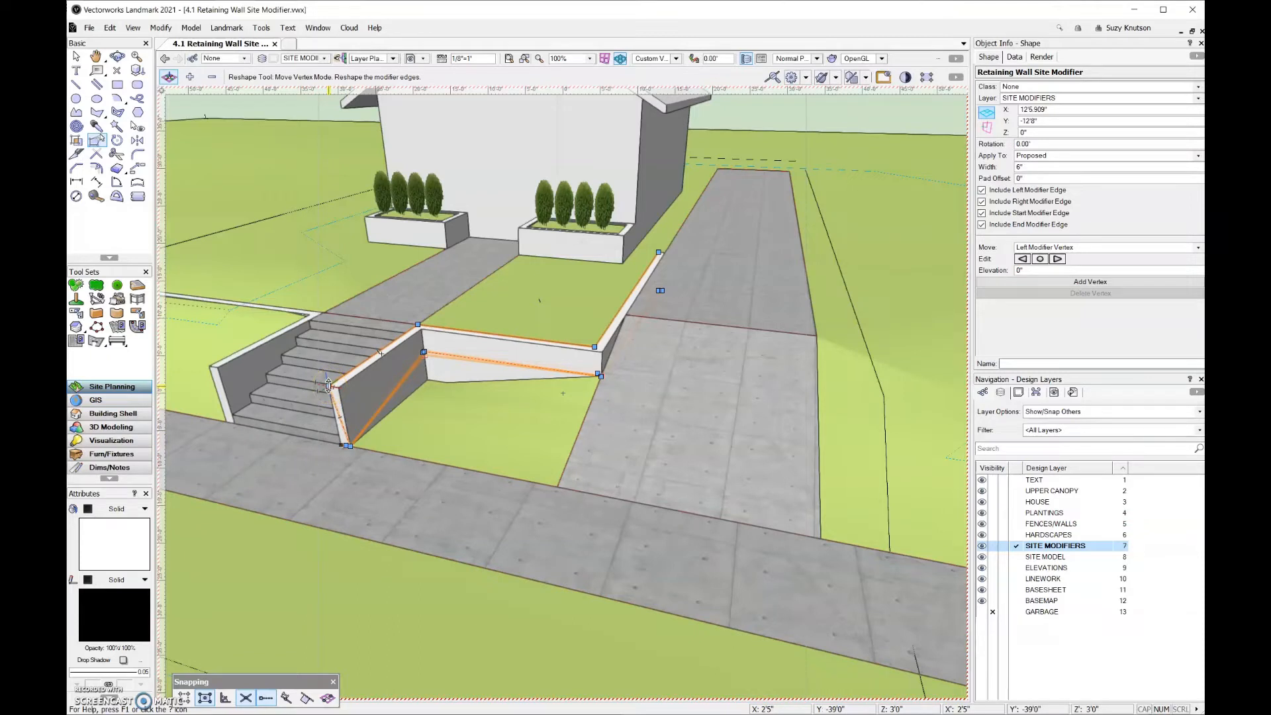
left_click_drag(329, 384, 358, 450)
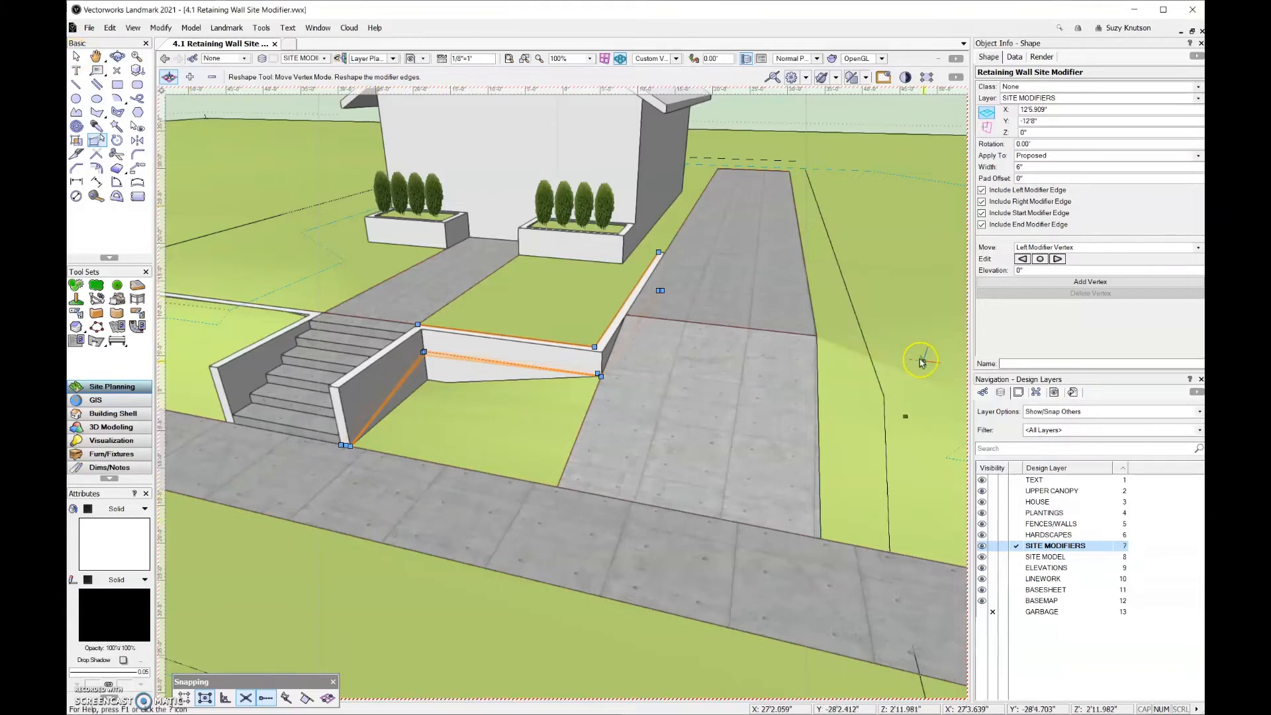
Activate the SITE MODEL layer, update the site model, and check the regraded slope beside the steps
left_click(1018, 558)
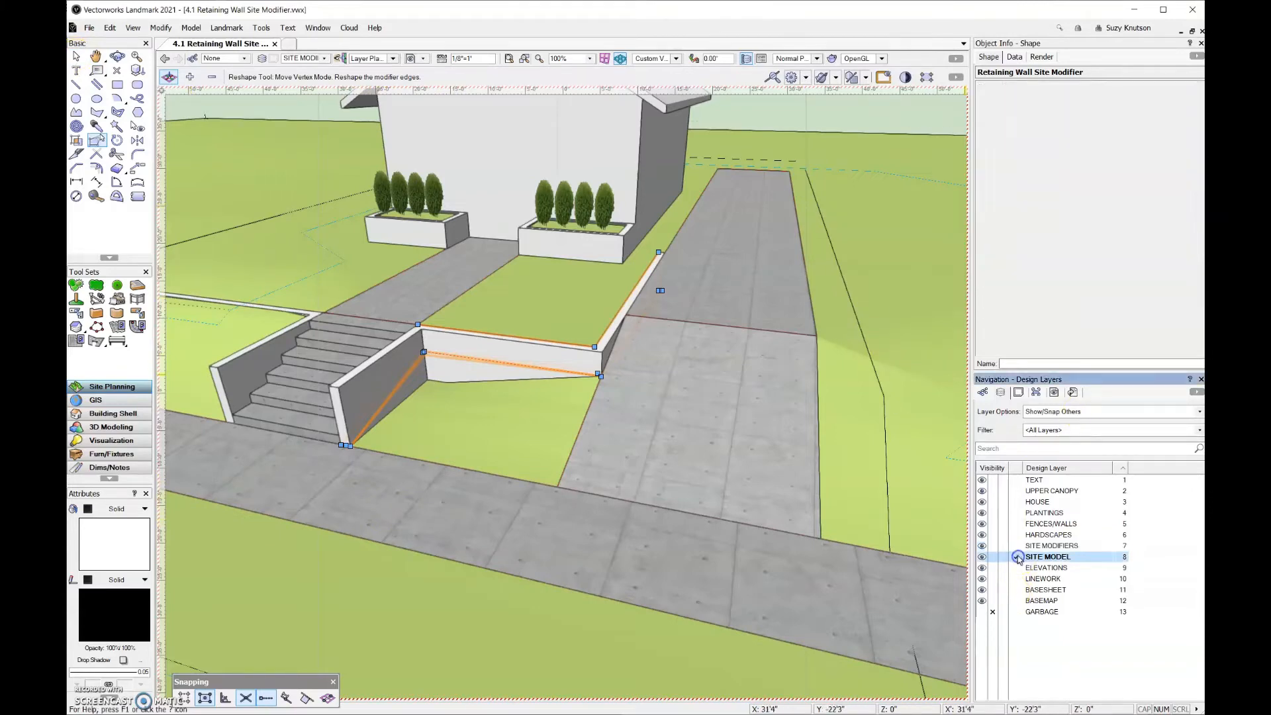
left_click(789, 642)
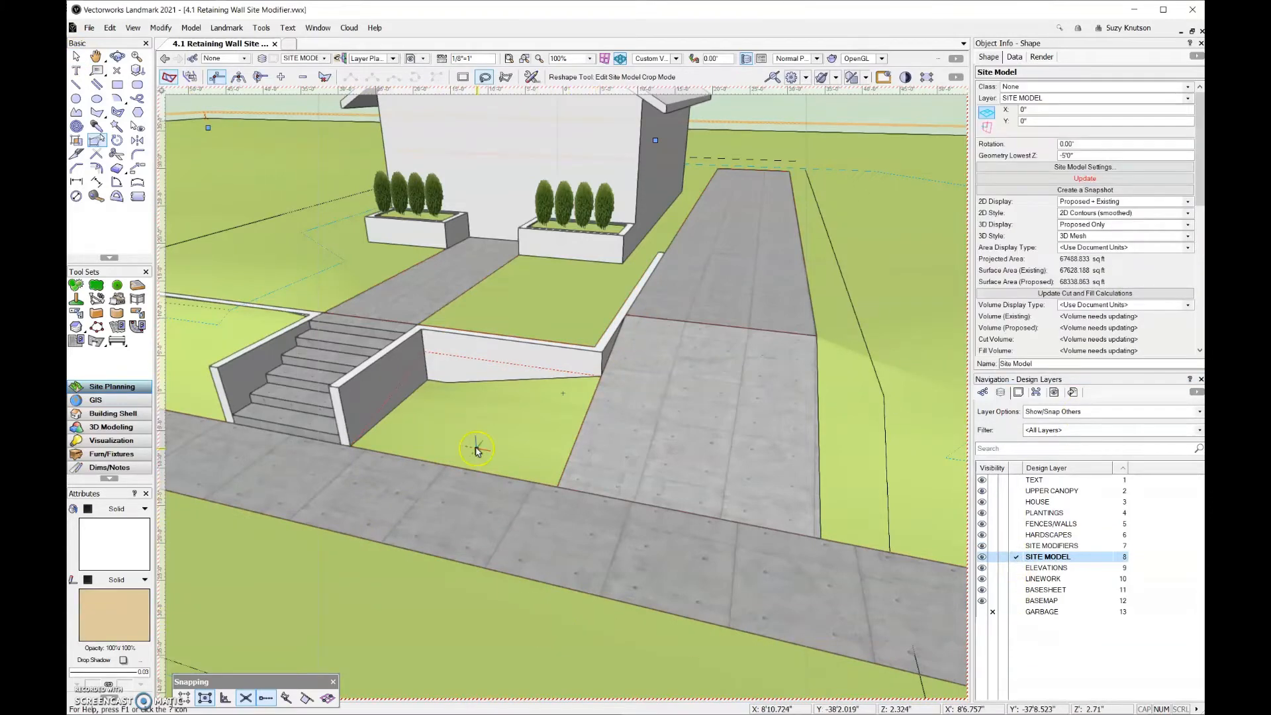
left_click(76, 57)
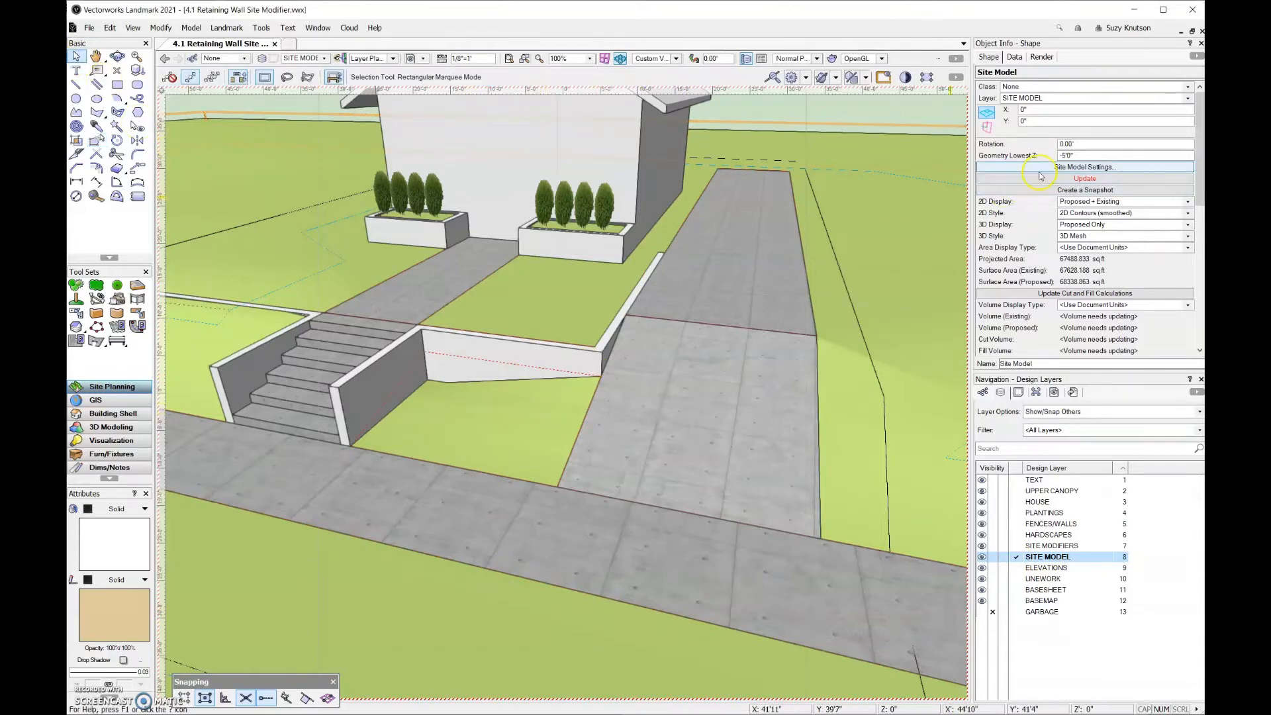
left_click(1085, 179)
left_click(835, 637)
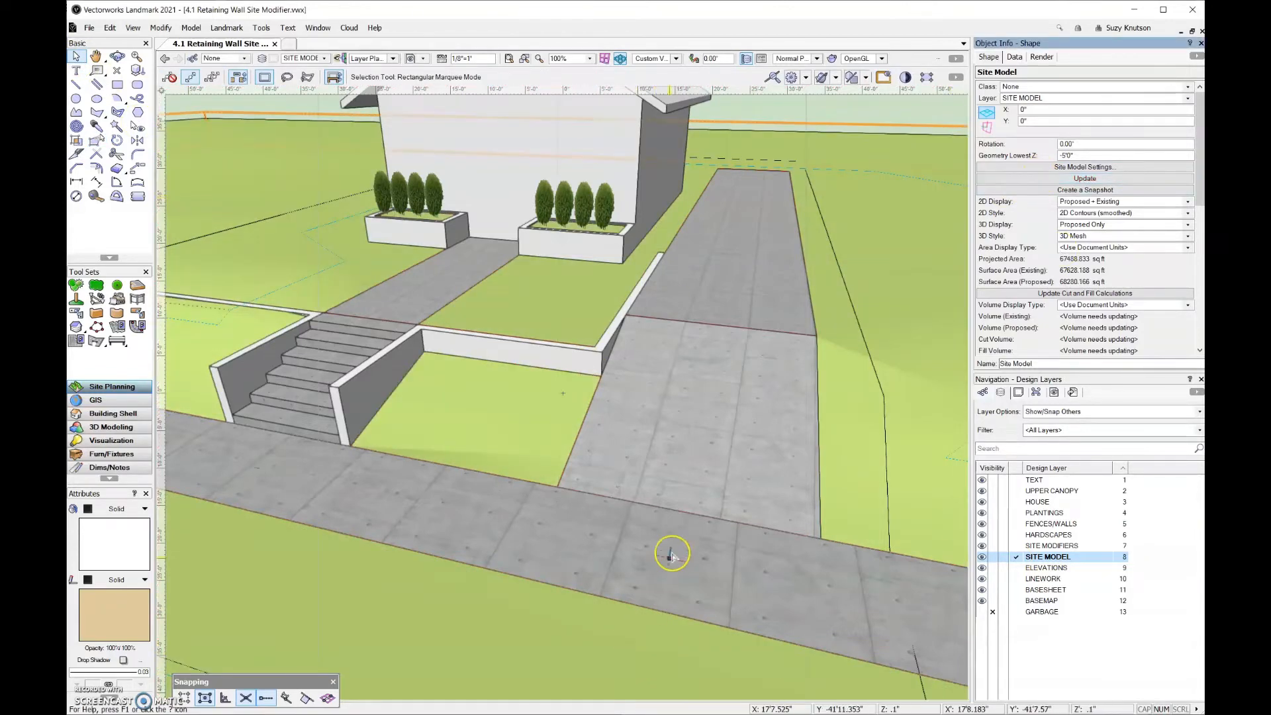
scroll(682, 484, "down", 1)
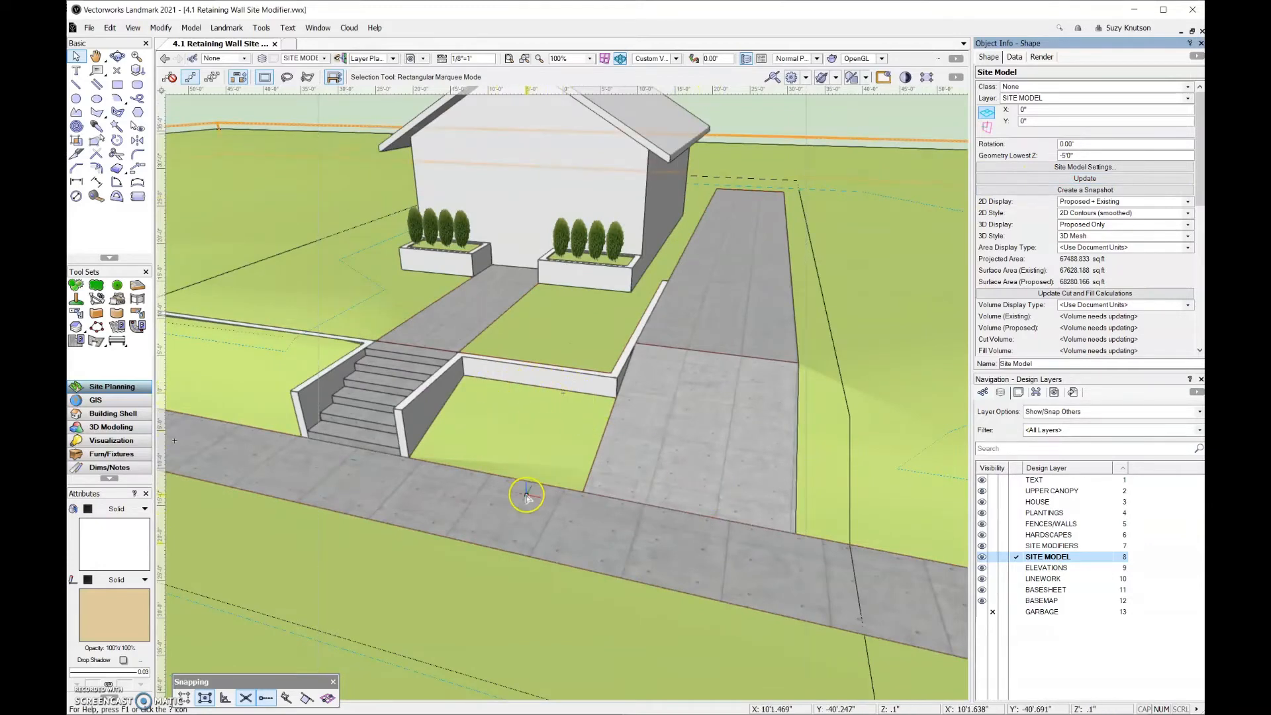
scroll(534, 405, "up", 1)
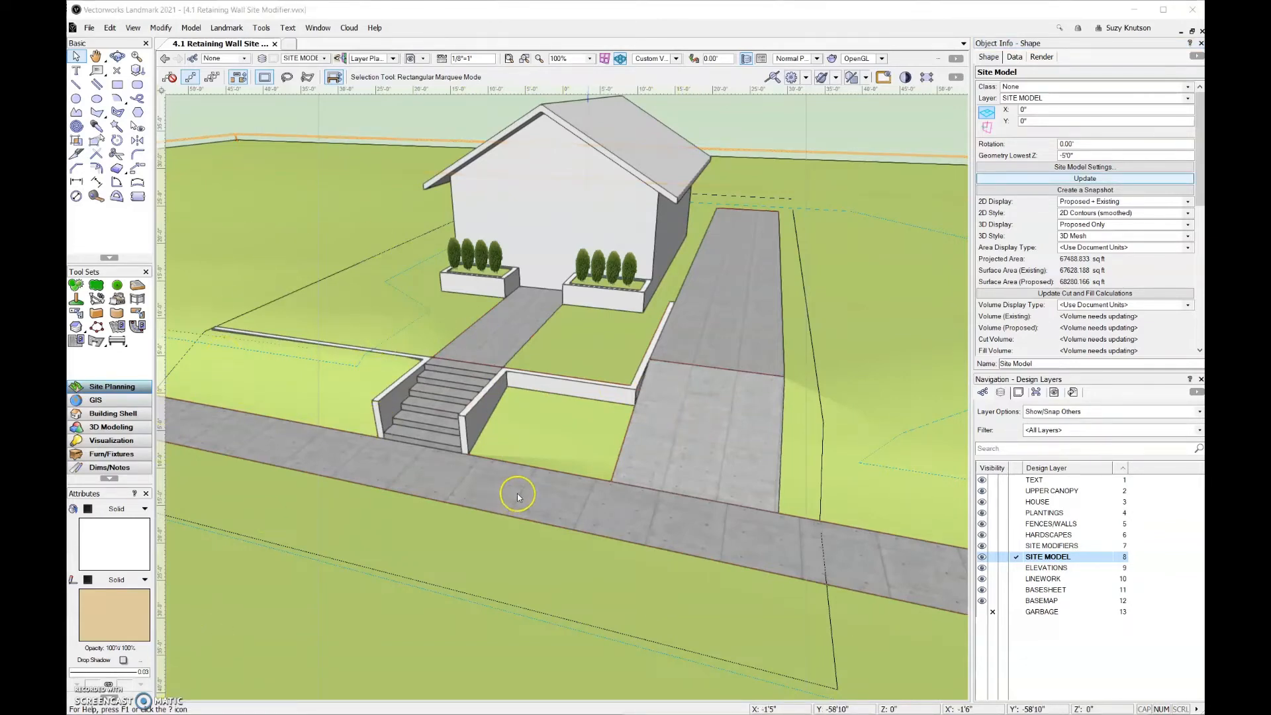
On the FENCES/WALLS layer, reshape the wall between the steps and driveway so its top at the sidewalk end is 6" high
left_click(469, 422)
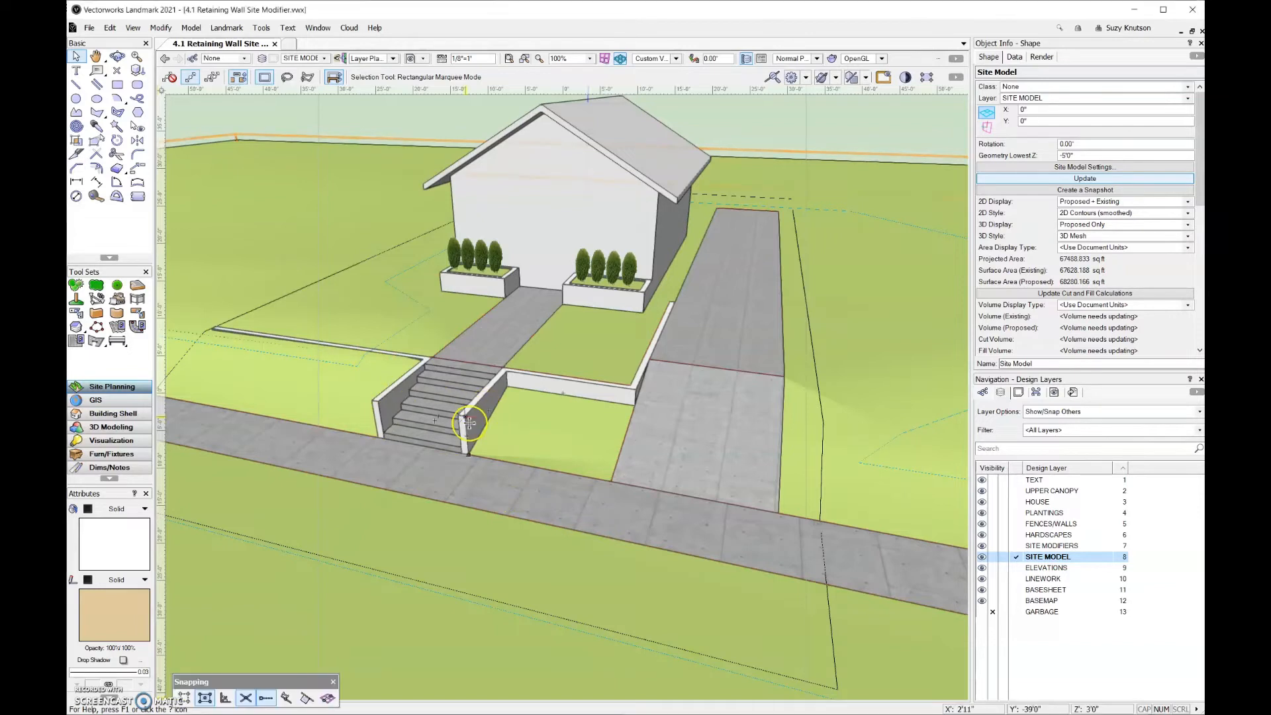
left_click(1017, 525)
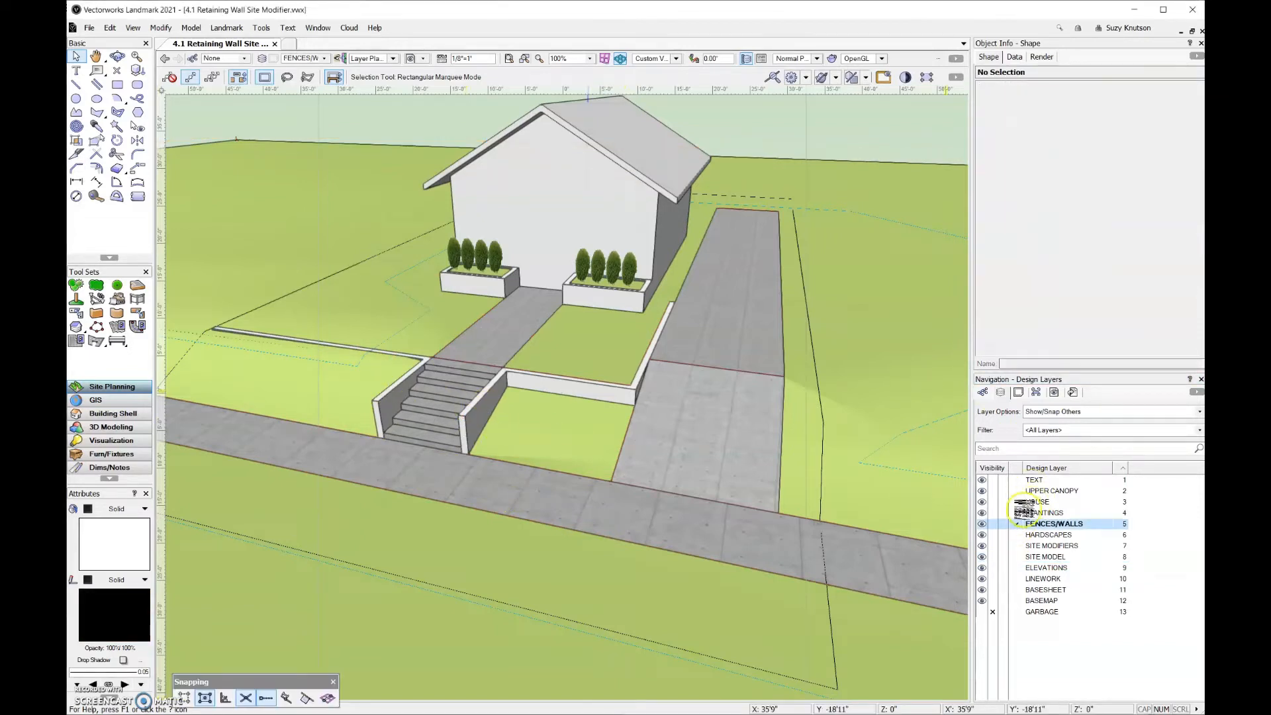
left_click(468, 429)
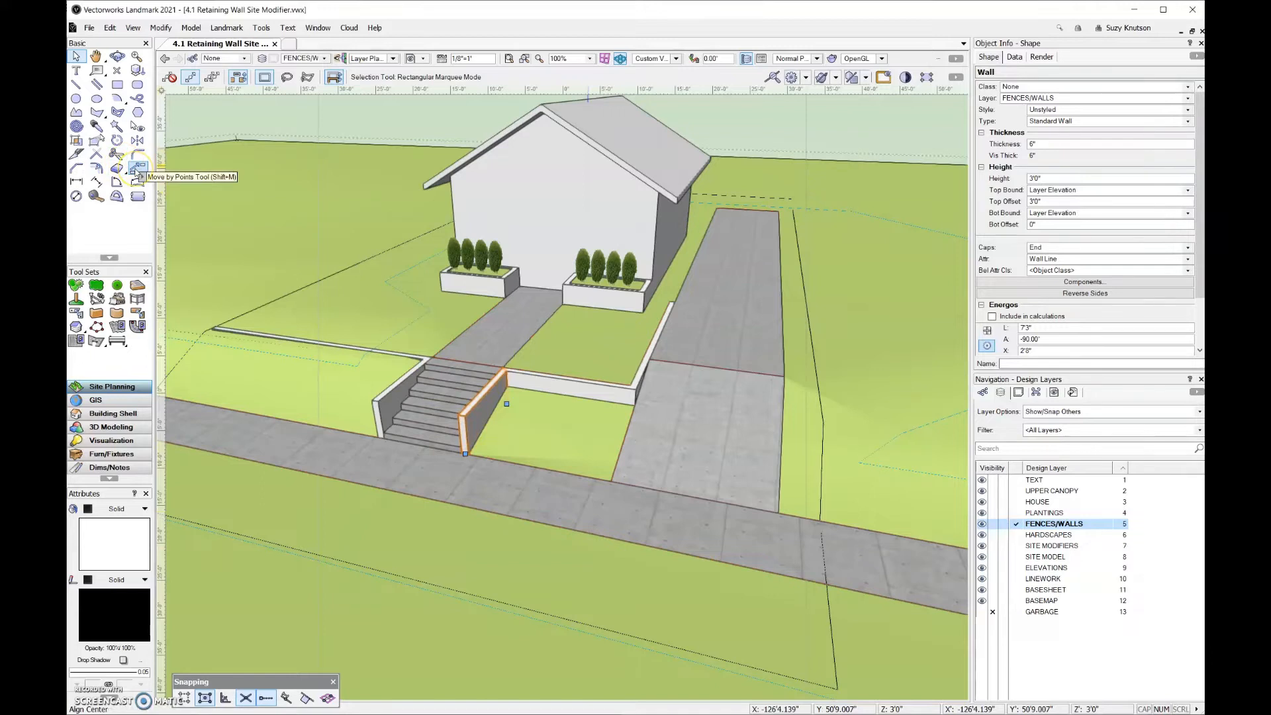
left_click(97, 140)
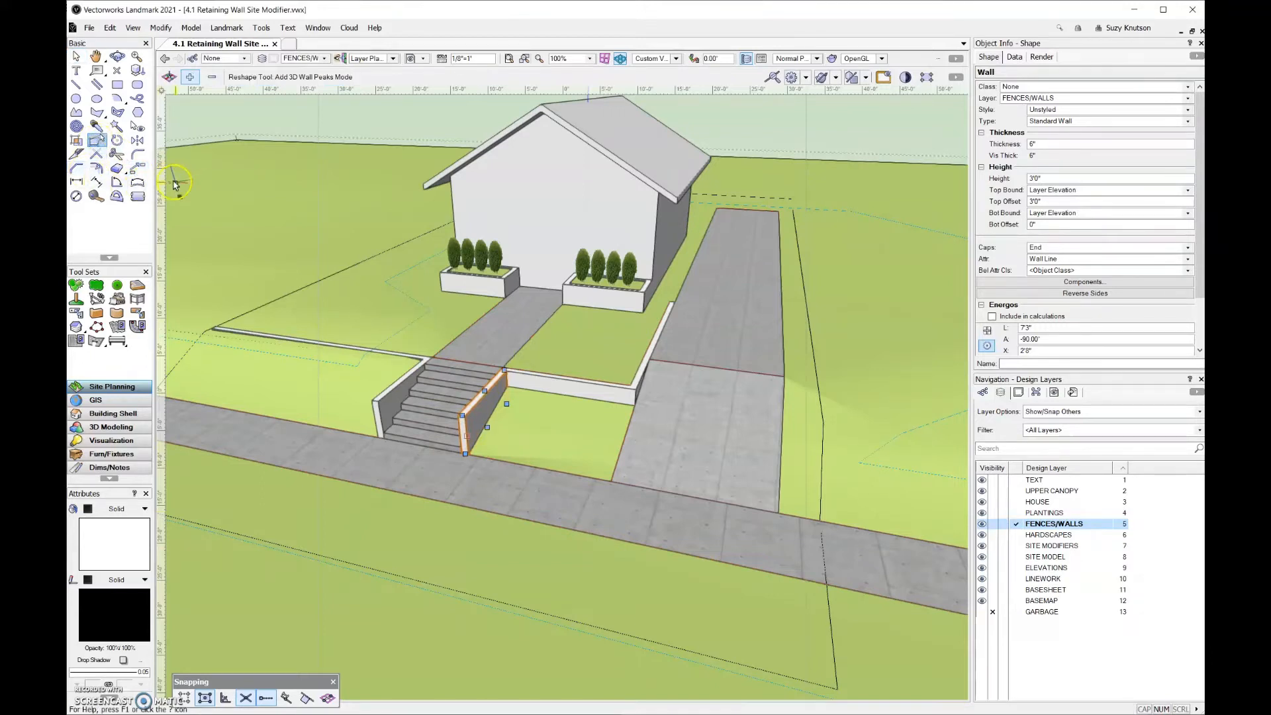
left_click(168, 77)
left_click(167, 78)
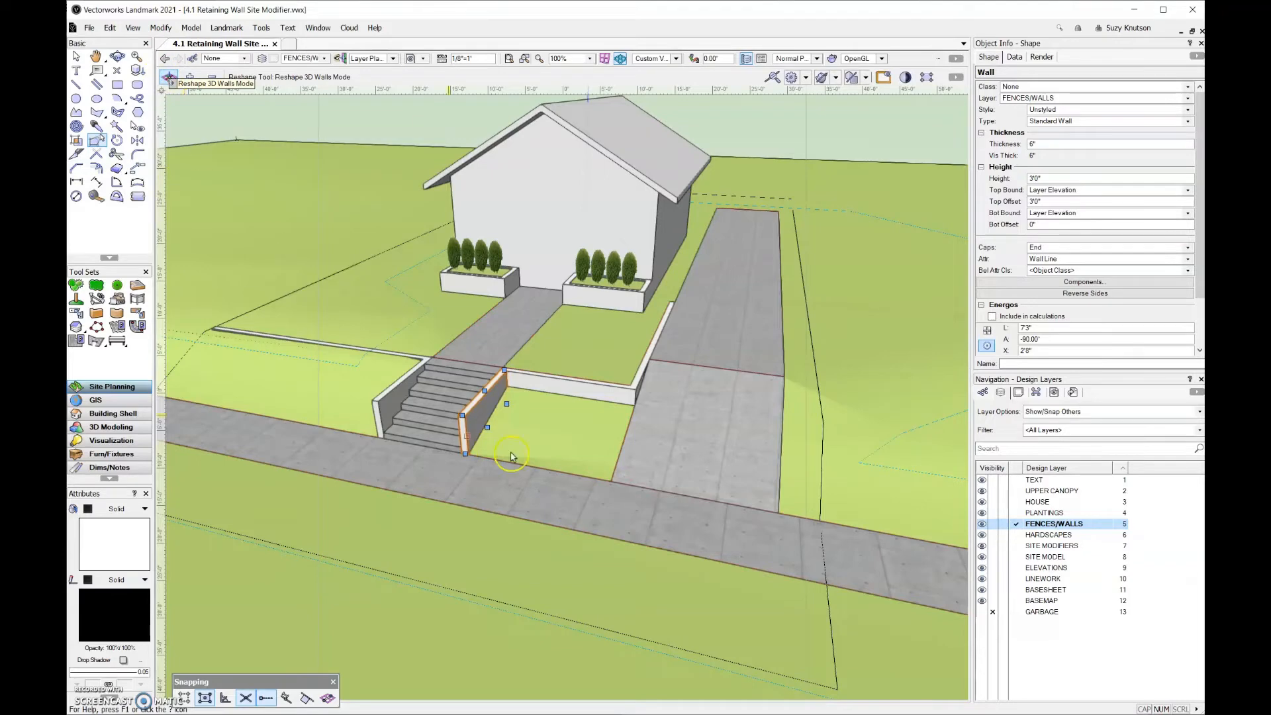
scroll(455, 457, "up", 2)
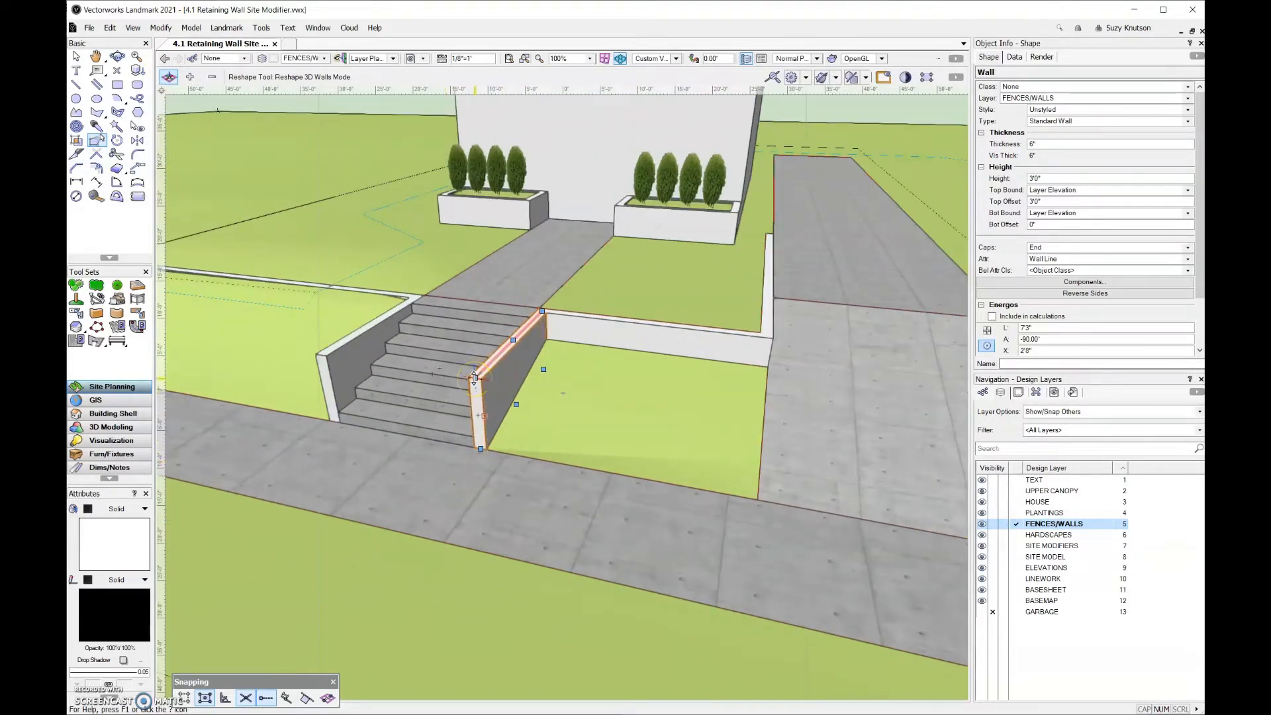
left_click_drag(474, 377, 468, 435)
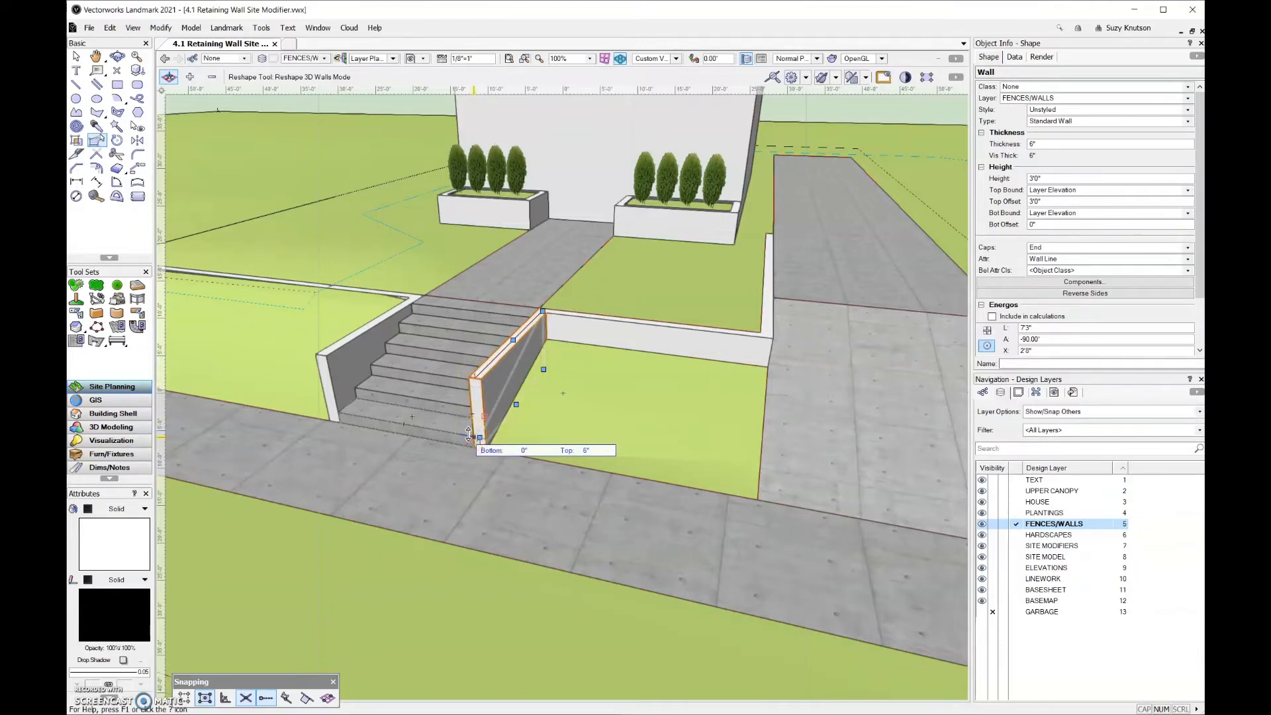
left_click_drag(468, 435, 468, 437)
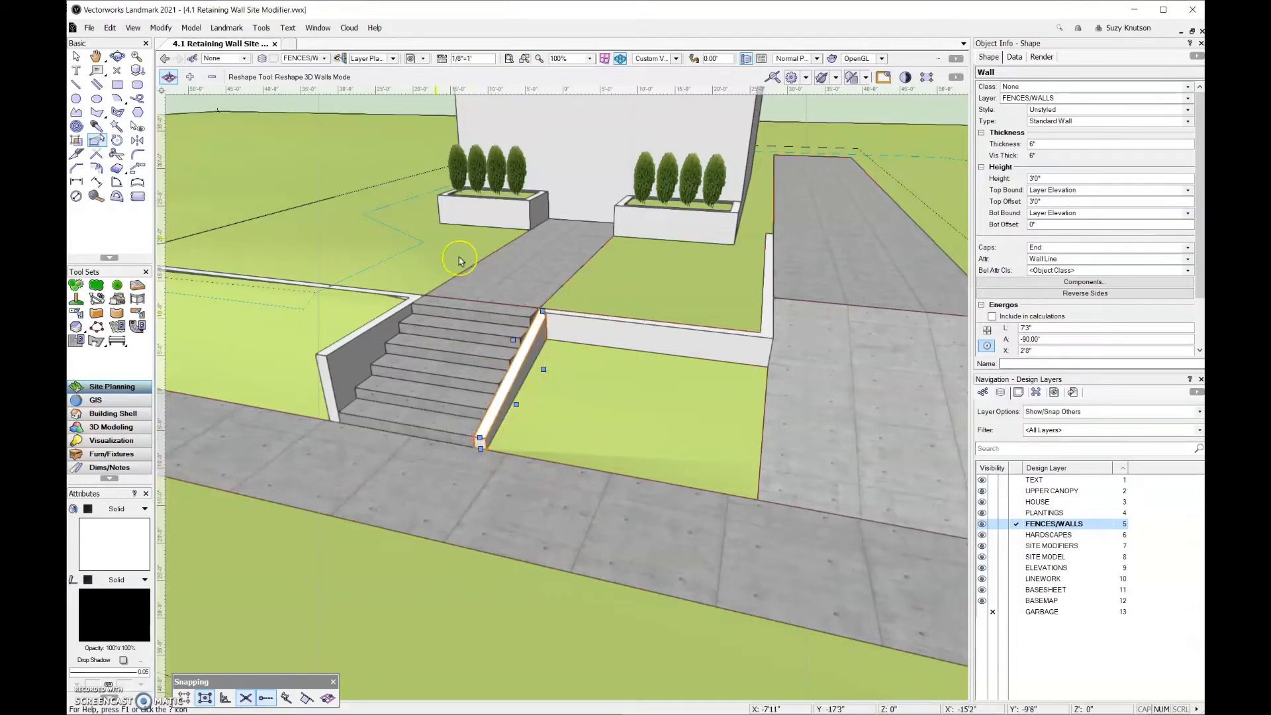
Add a 3D wall peak to the sloped stair wall near its upper end, just before the corner with the front wall
left_click(189, 77)
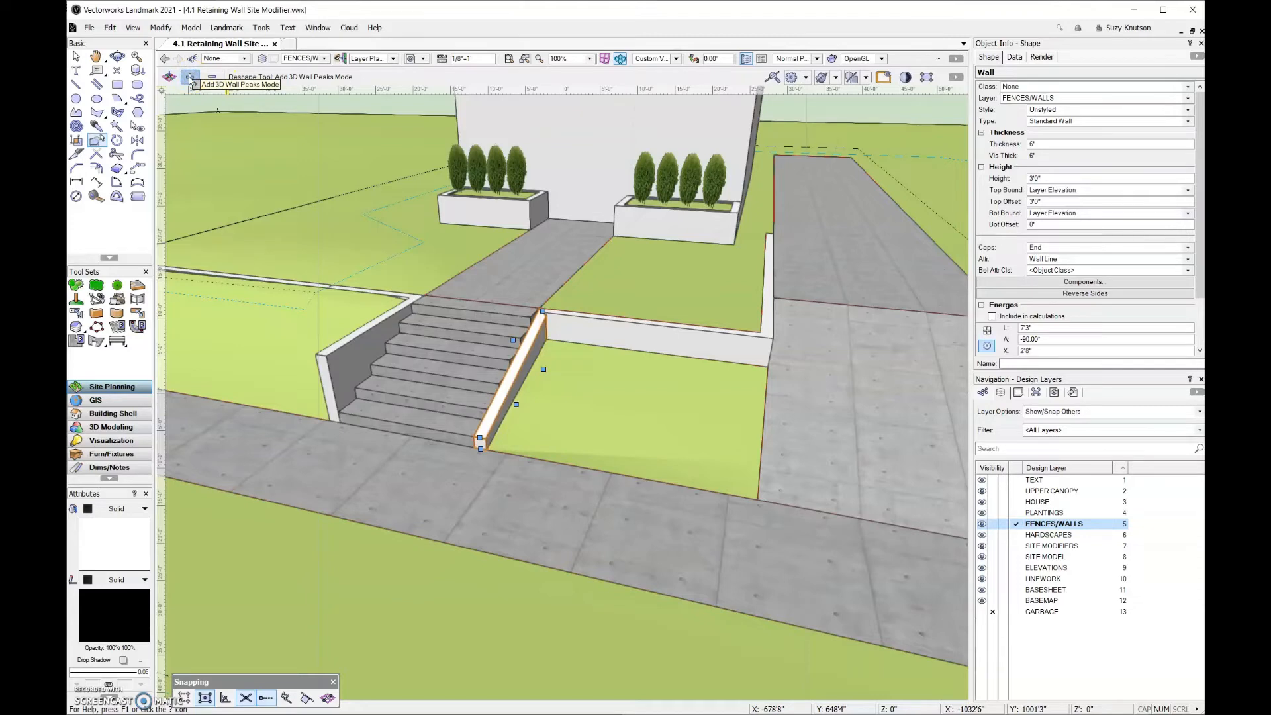
left_click(543, 312)
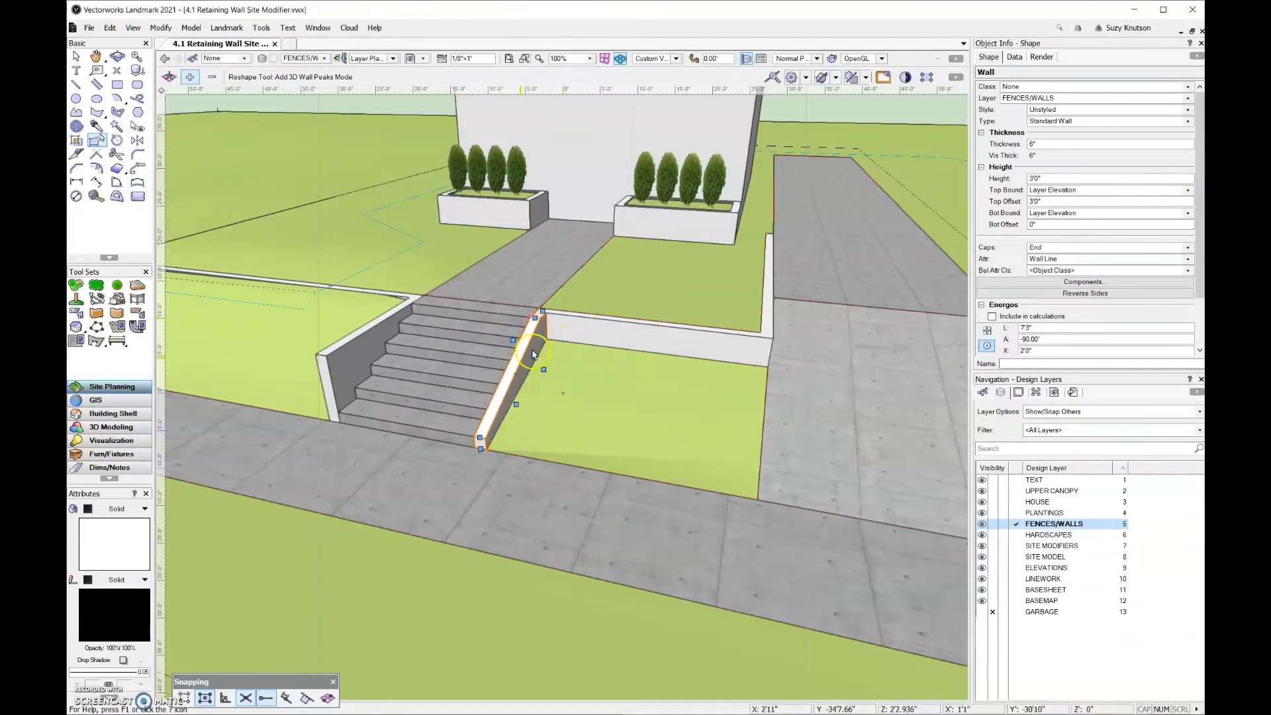
left_click(530, 324)
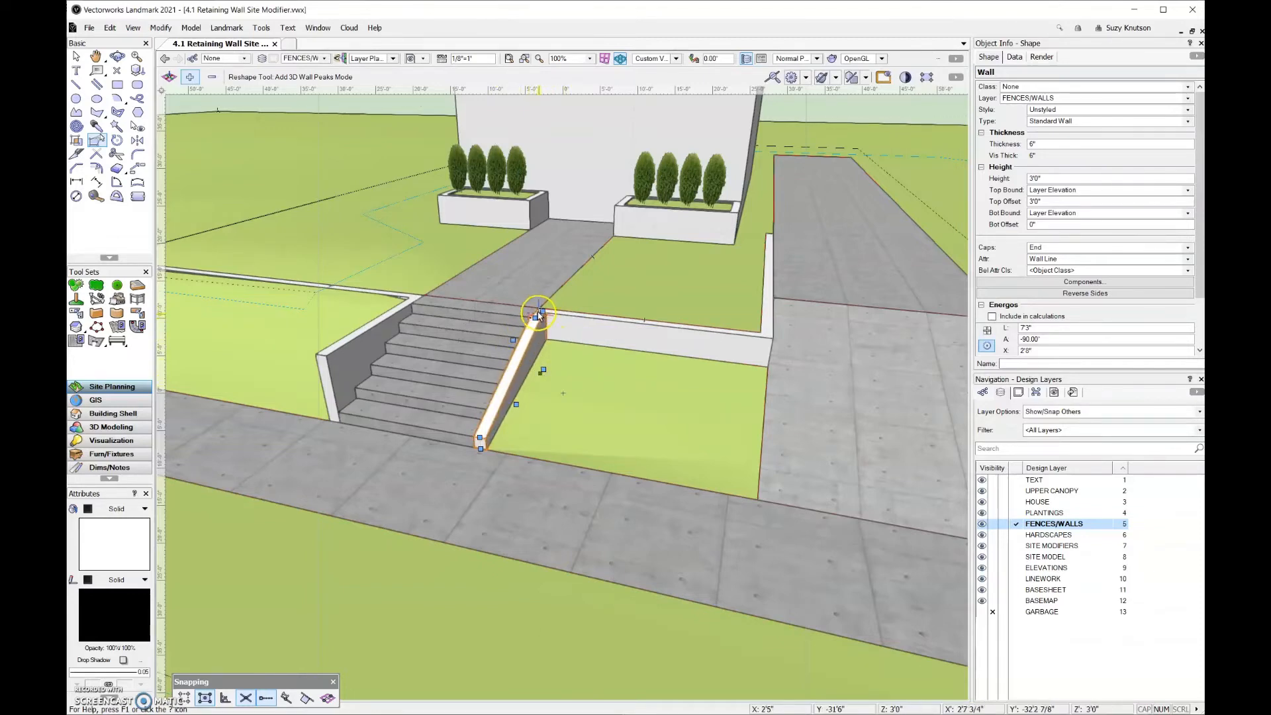
scroll(537, 328, "up", 3)
left_click(528, 355)
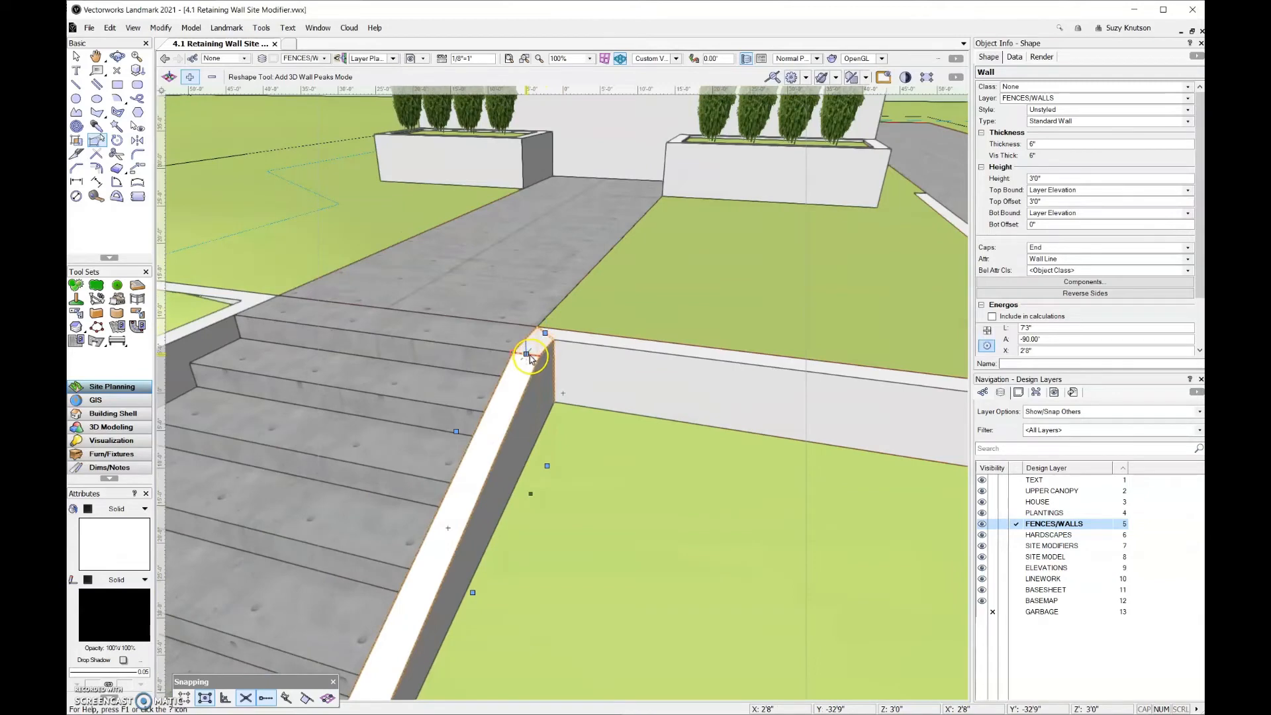
scroll(530, 355, "down", 4)
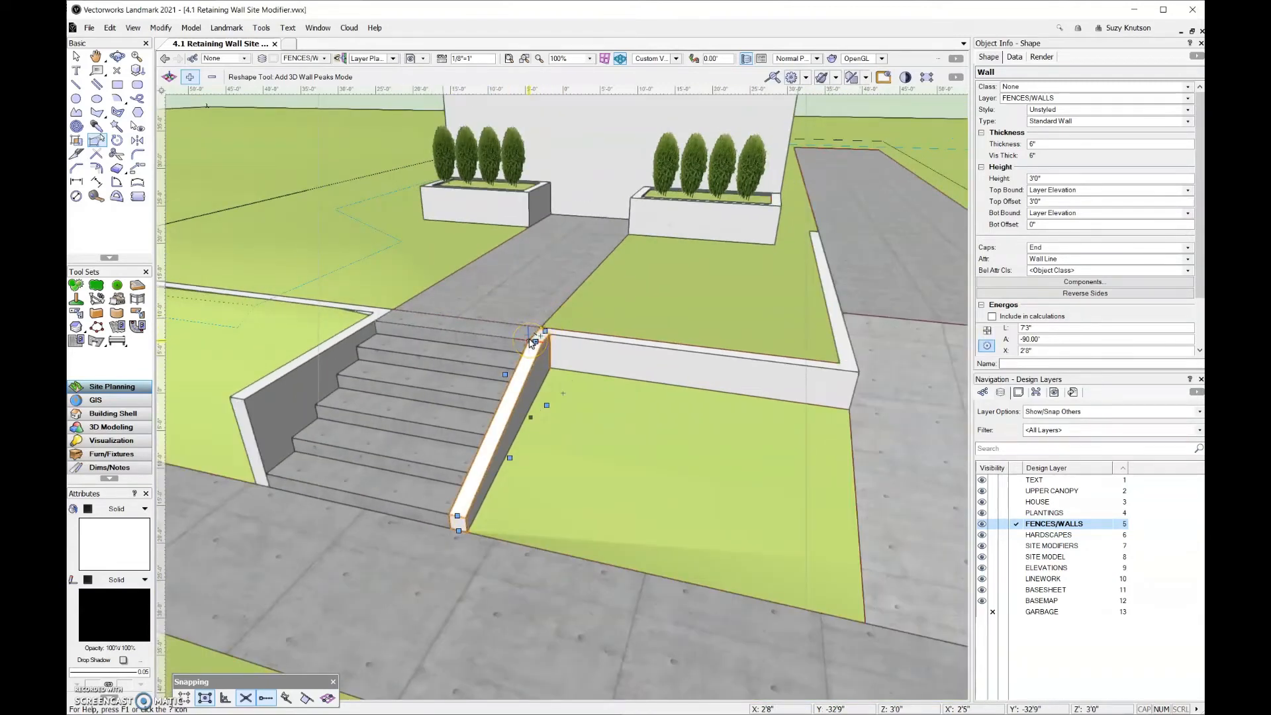
left_click(490, 540)
scroll(562, 510, "down", 3)
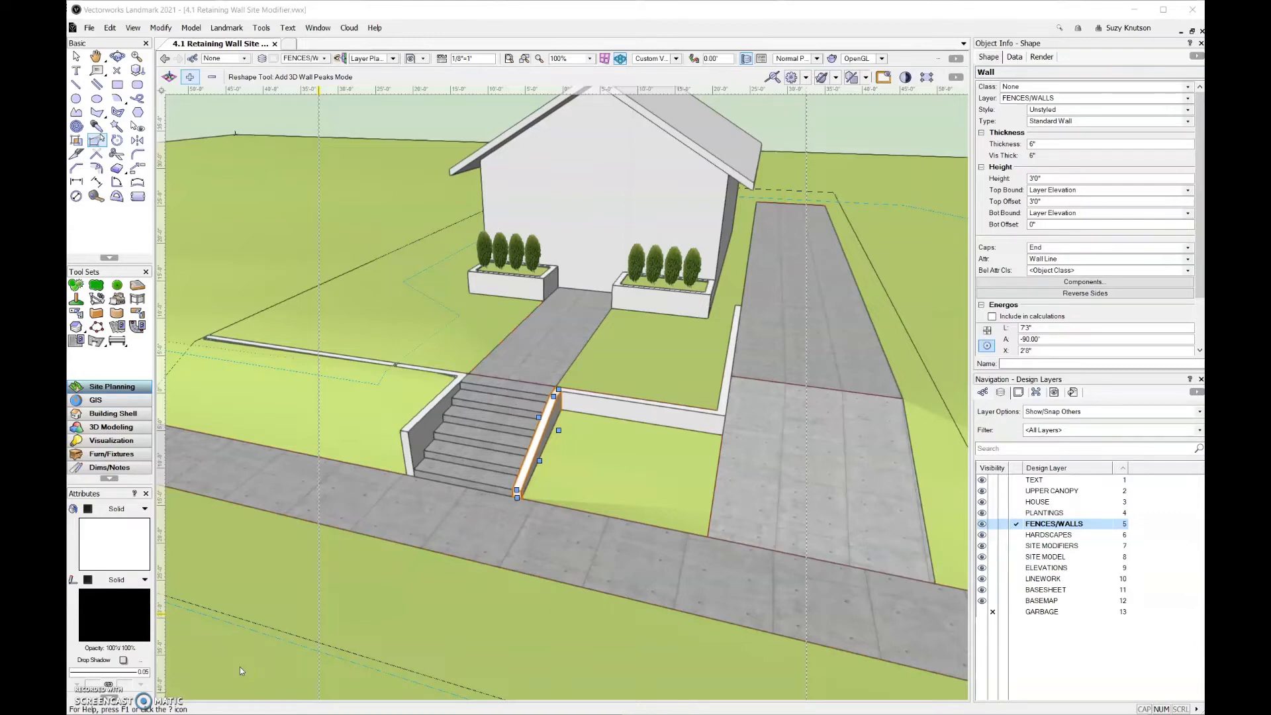
Switch to the Top/Plan view and make SITE MODIFIERS the active design layer
left_click(78, 60)
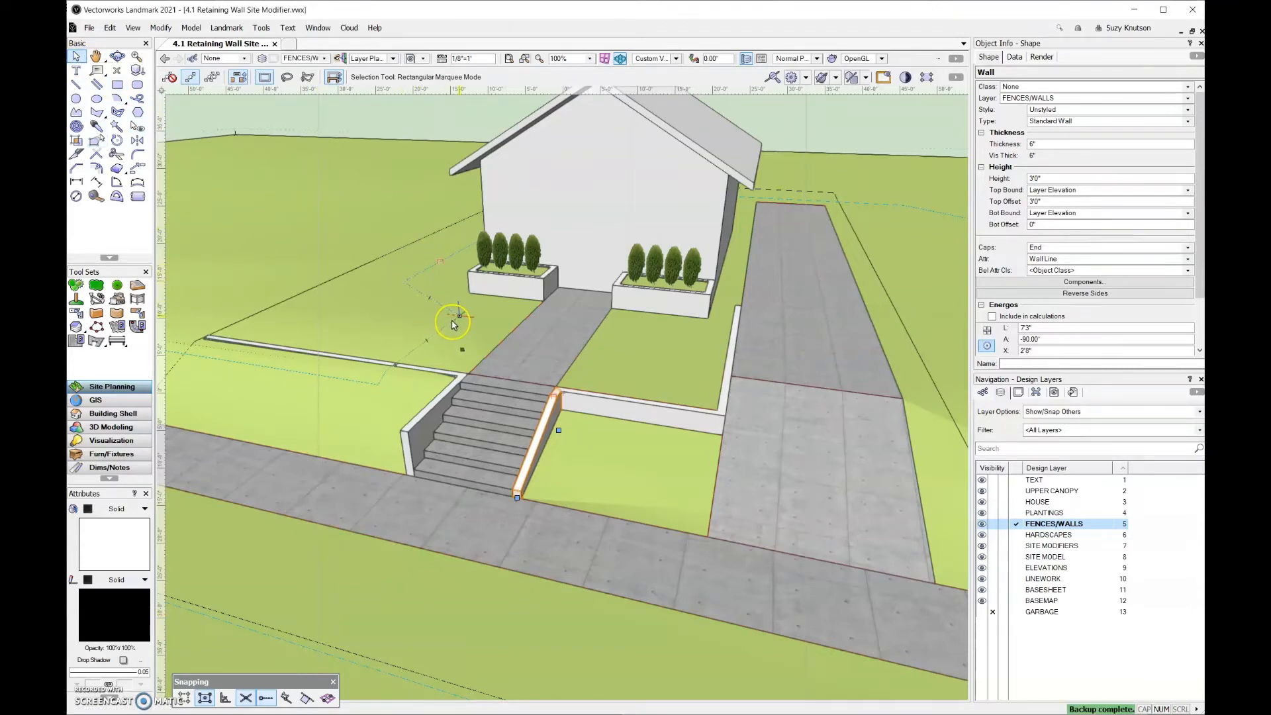
left_click(414, 368)
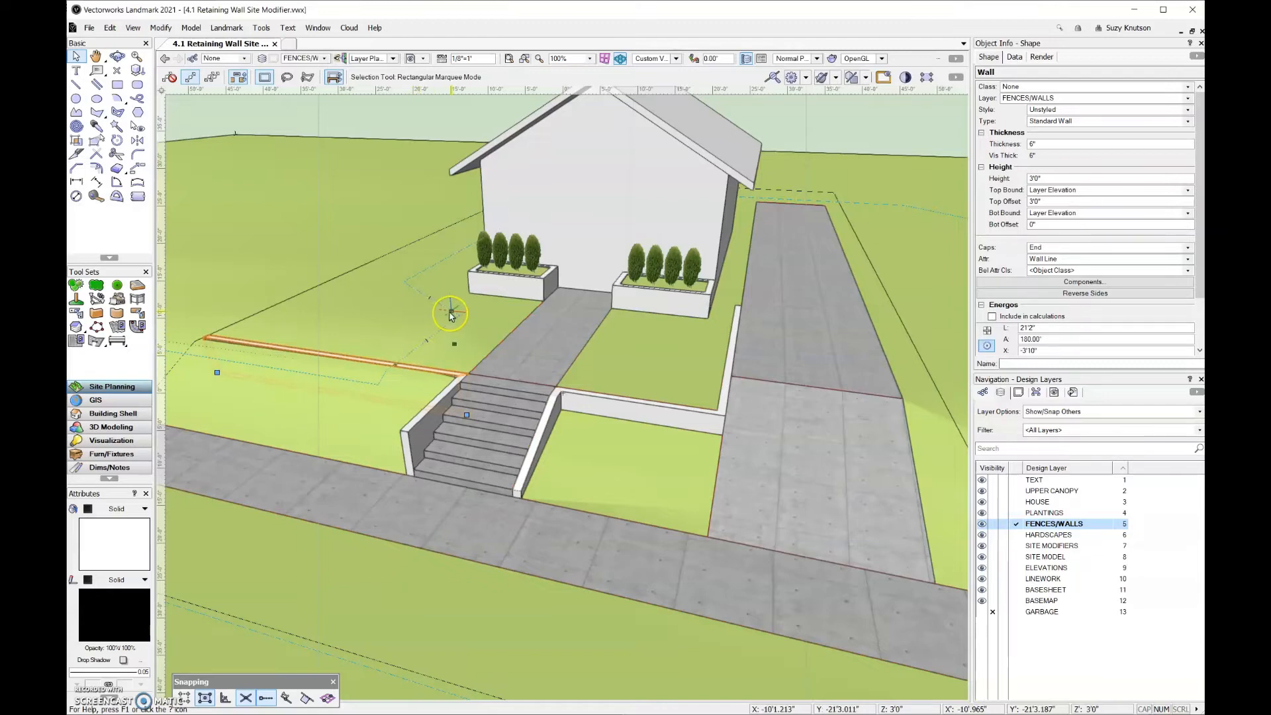
left_click(382, 378)
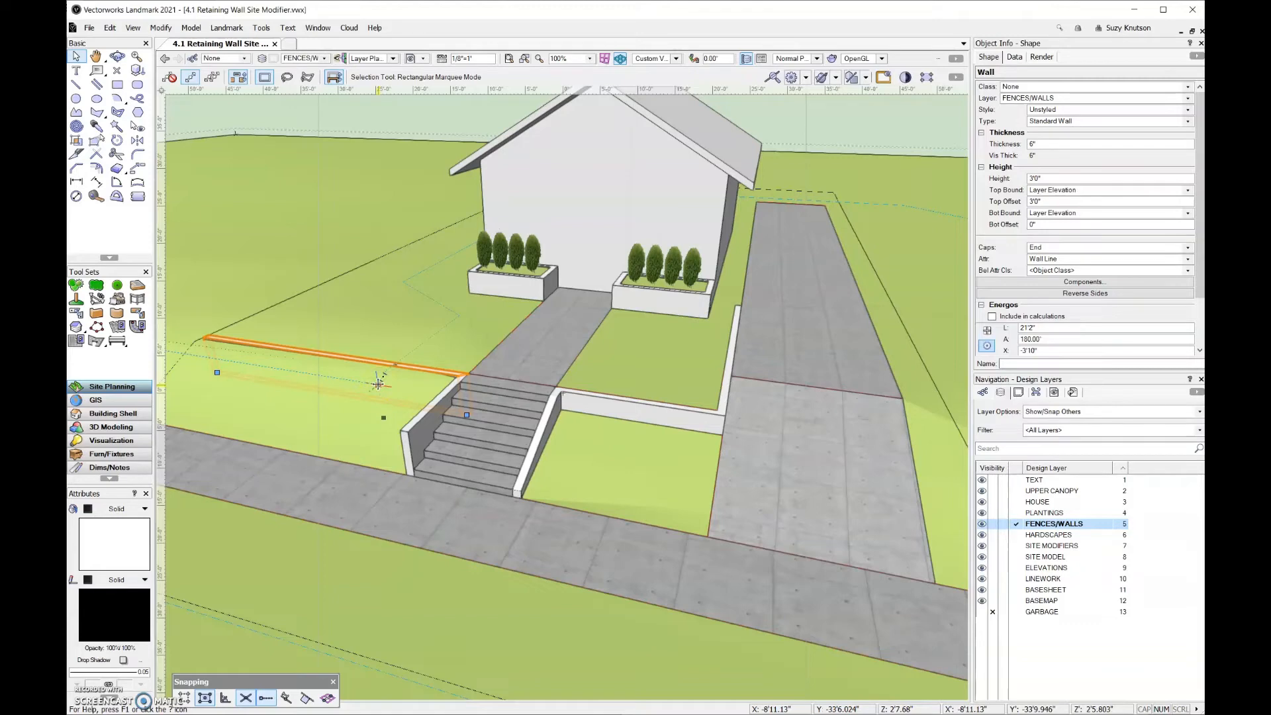
key("0")
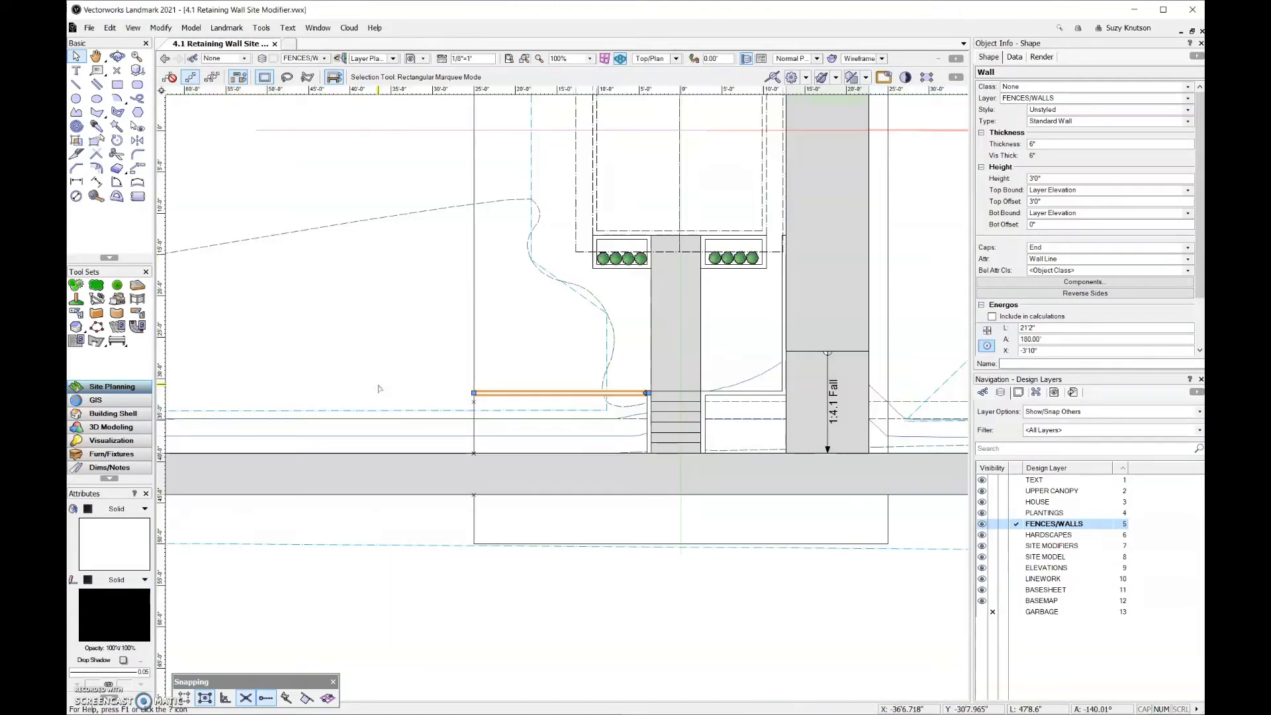
left_click(530, 183)
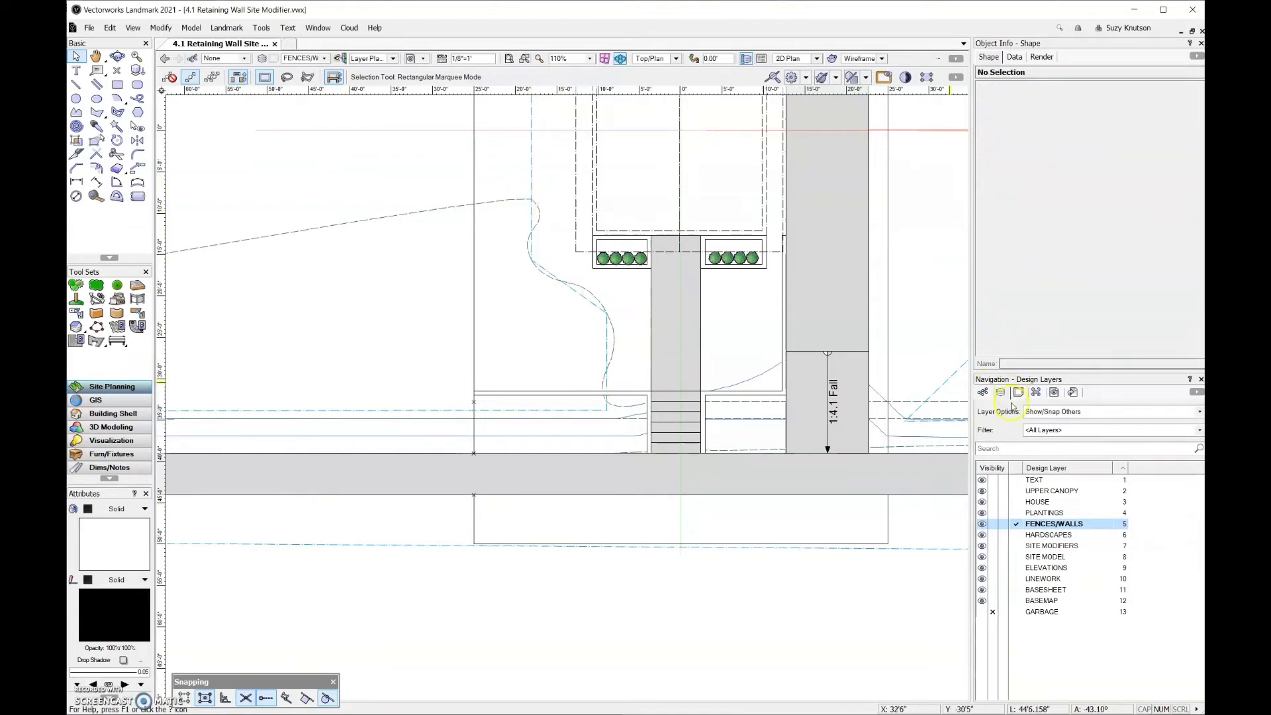
left_click(1018, 546)
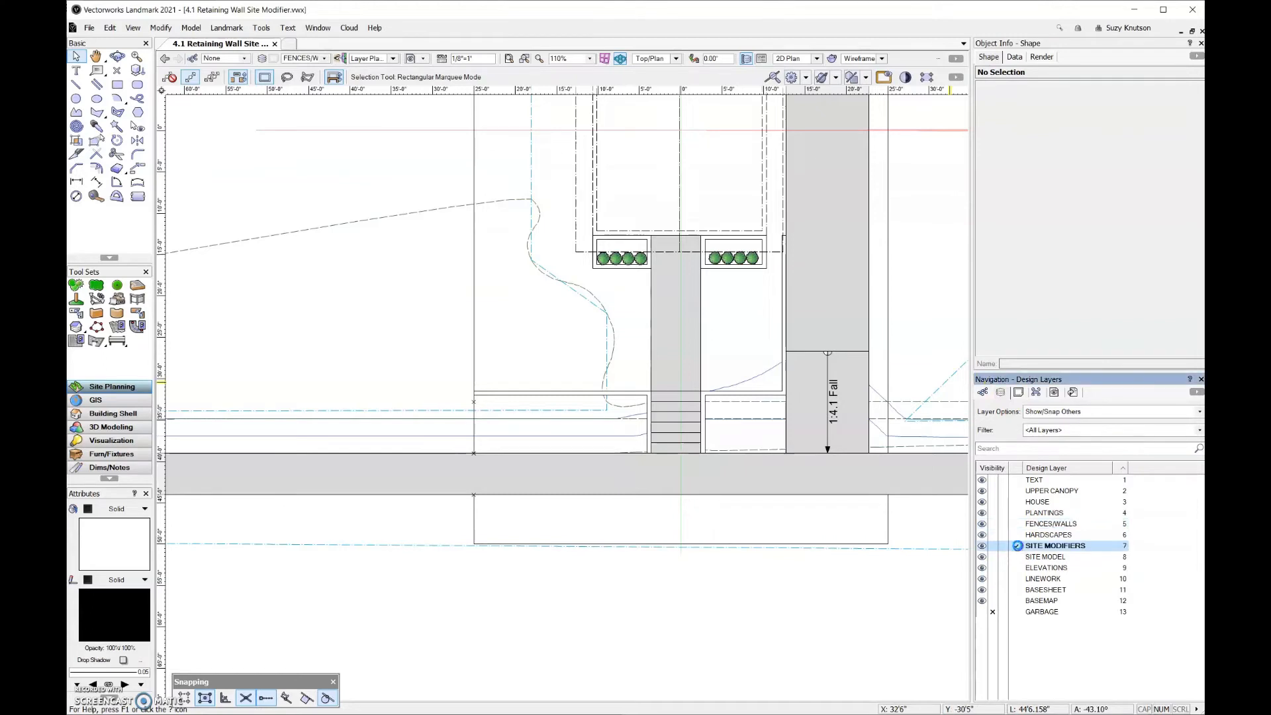
Delete two vertices of the grade limits modifier where it jogs between the house and the front wall, on the side away from the driveway
left_click(531, 162)
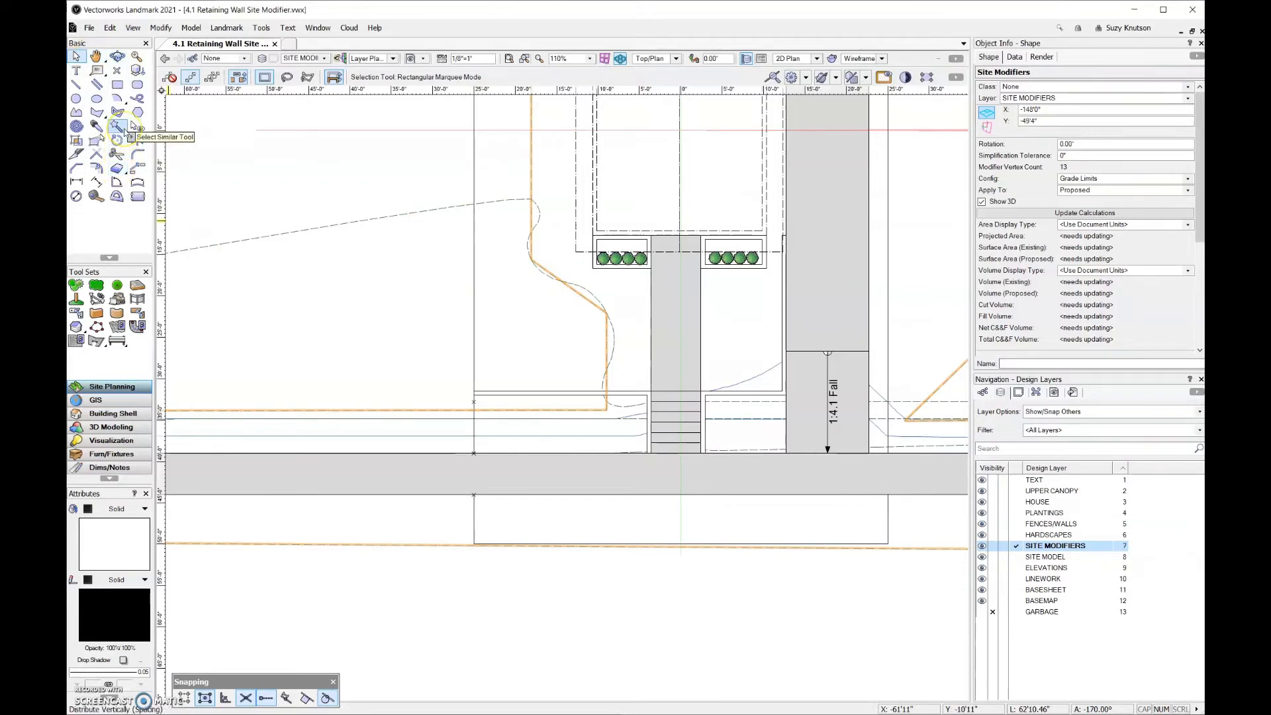
left_click(97, 140)
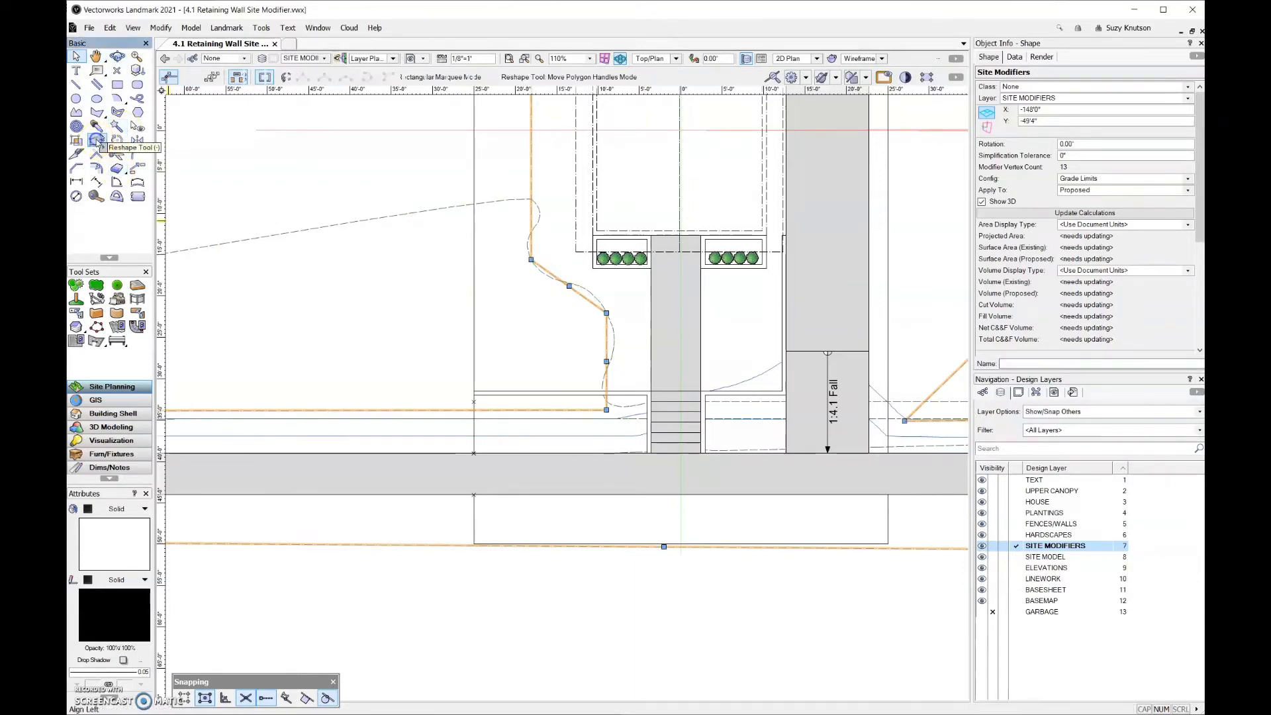
left_click(255, 77)
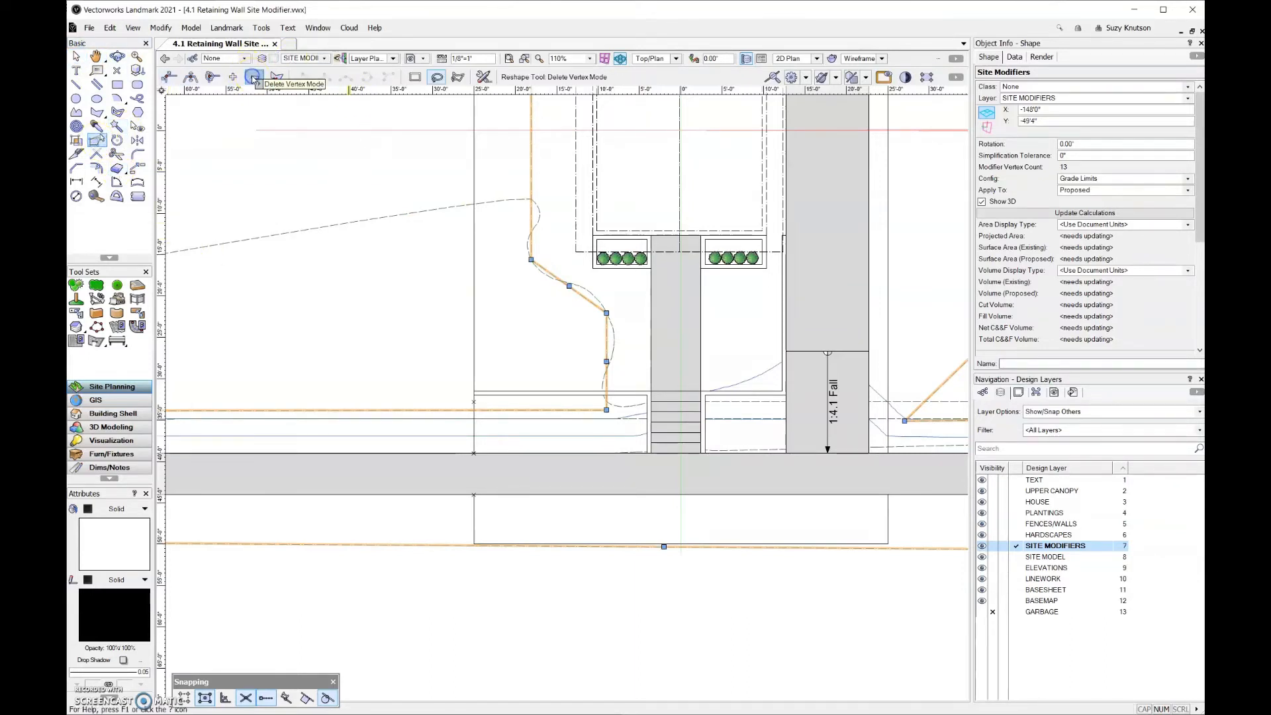
left_click(607, 312)
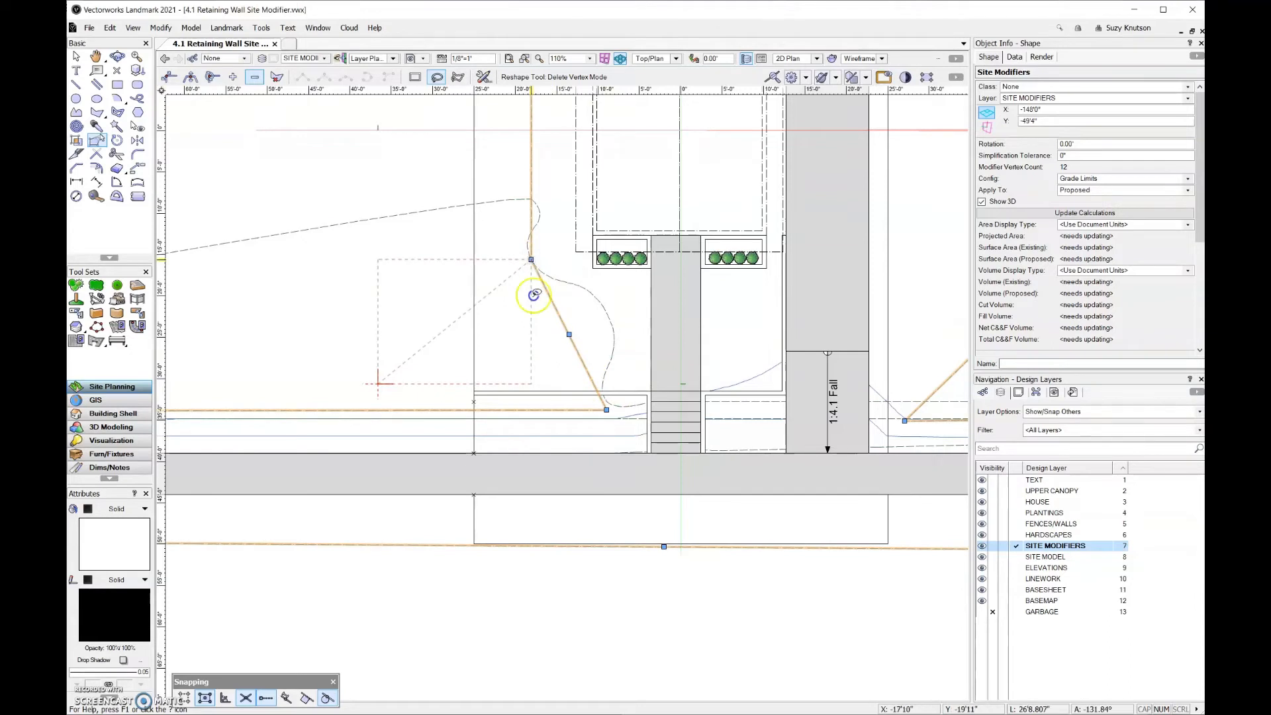
left_click(531, 259)
Move the grade limits' corner vertex beside the steps outward, just past the far end of the front wall and the property line
left_click(170, 78)
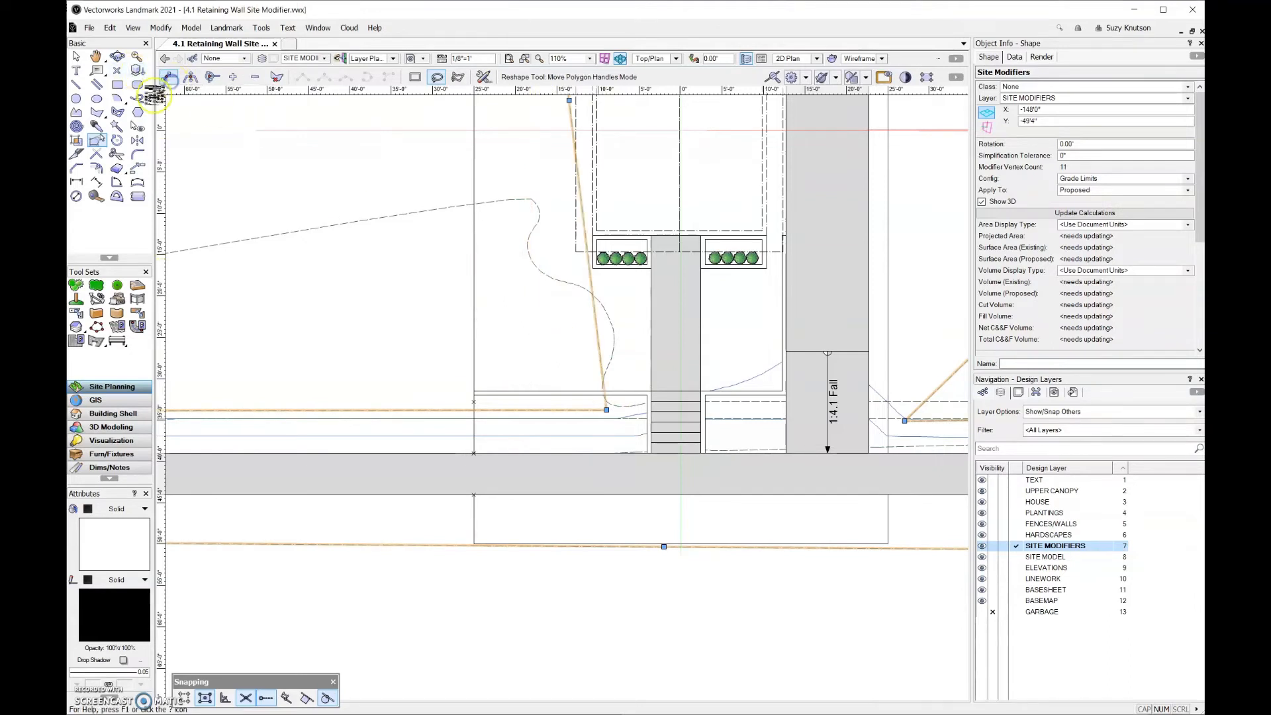
left_click_drag(611, 416, 431, 404)
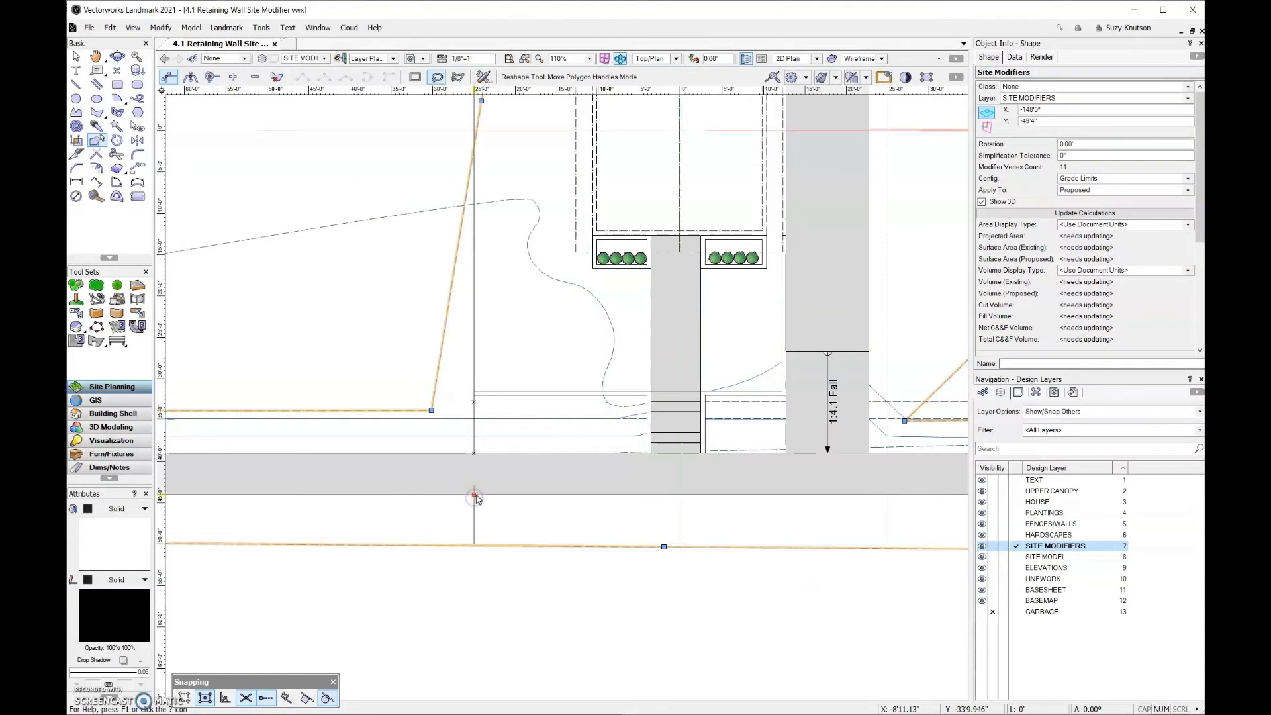
scroll(478, 493, "down", 4)
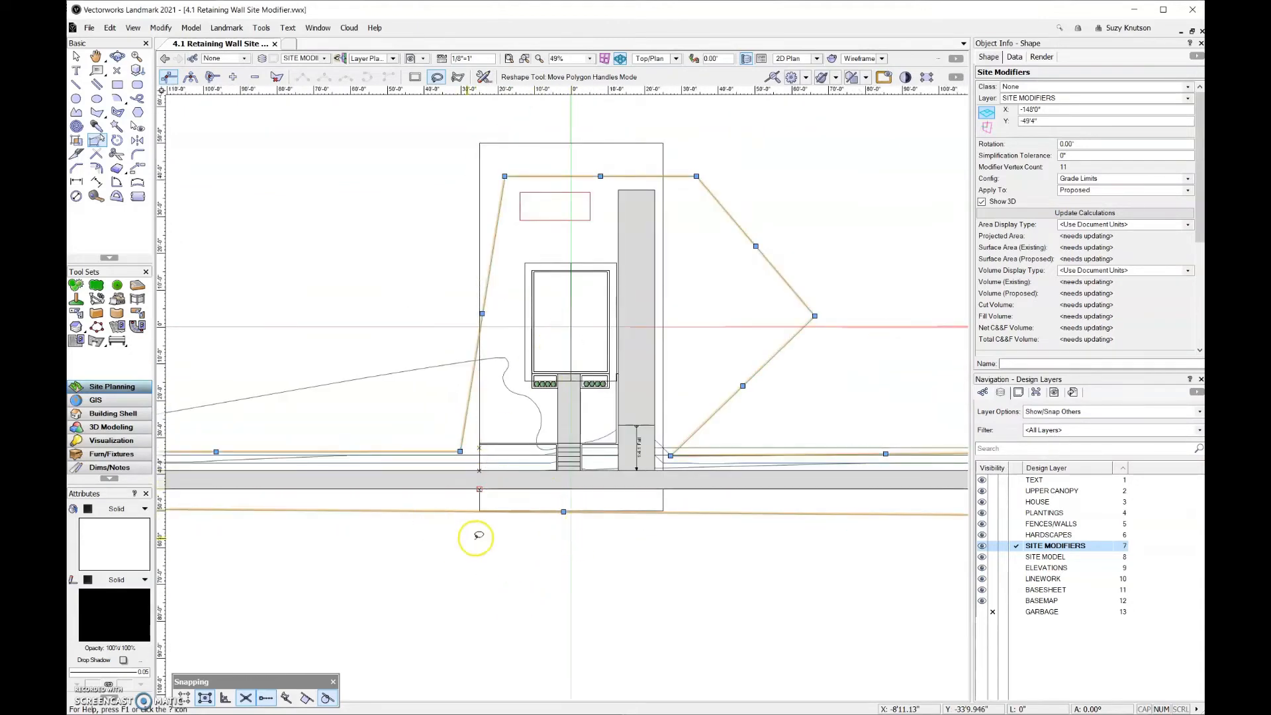
scroll(482, 468, "up", 4)
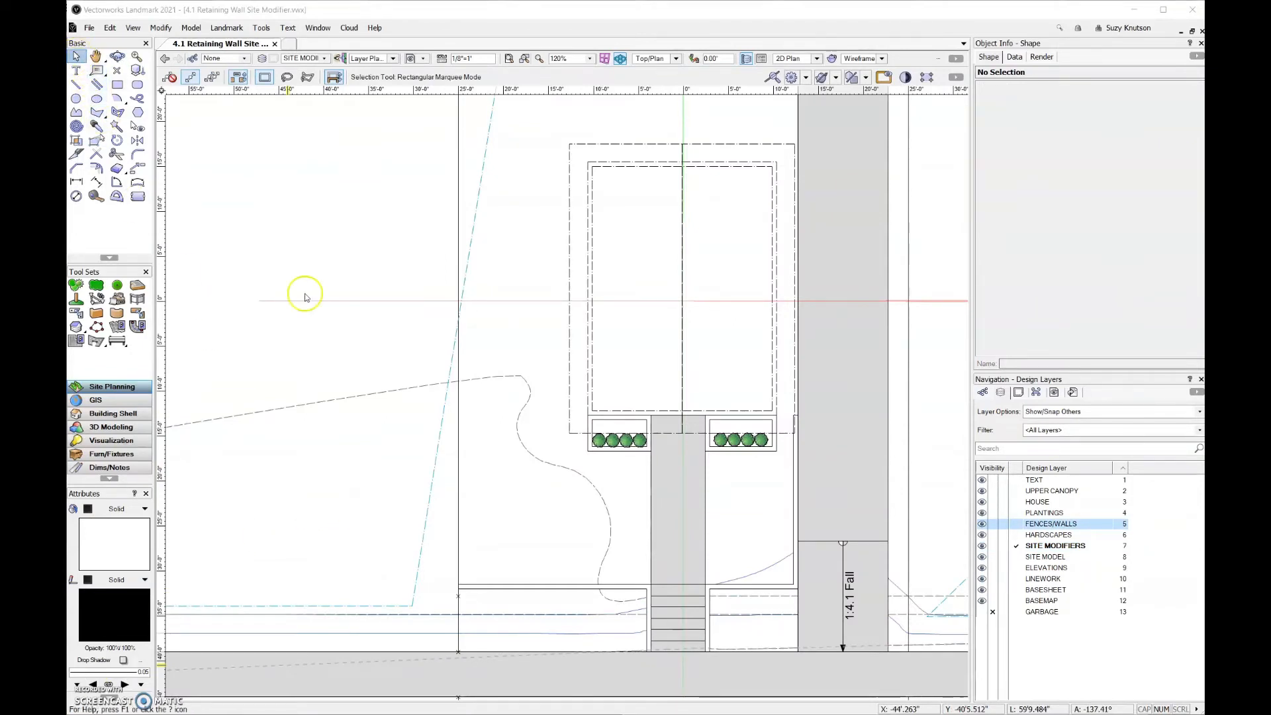
Activate the FENCES/WALLS layer and select the long front wall that runs from the steps away from the driveway
left_click(536, 586)
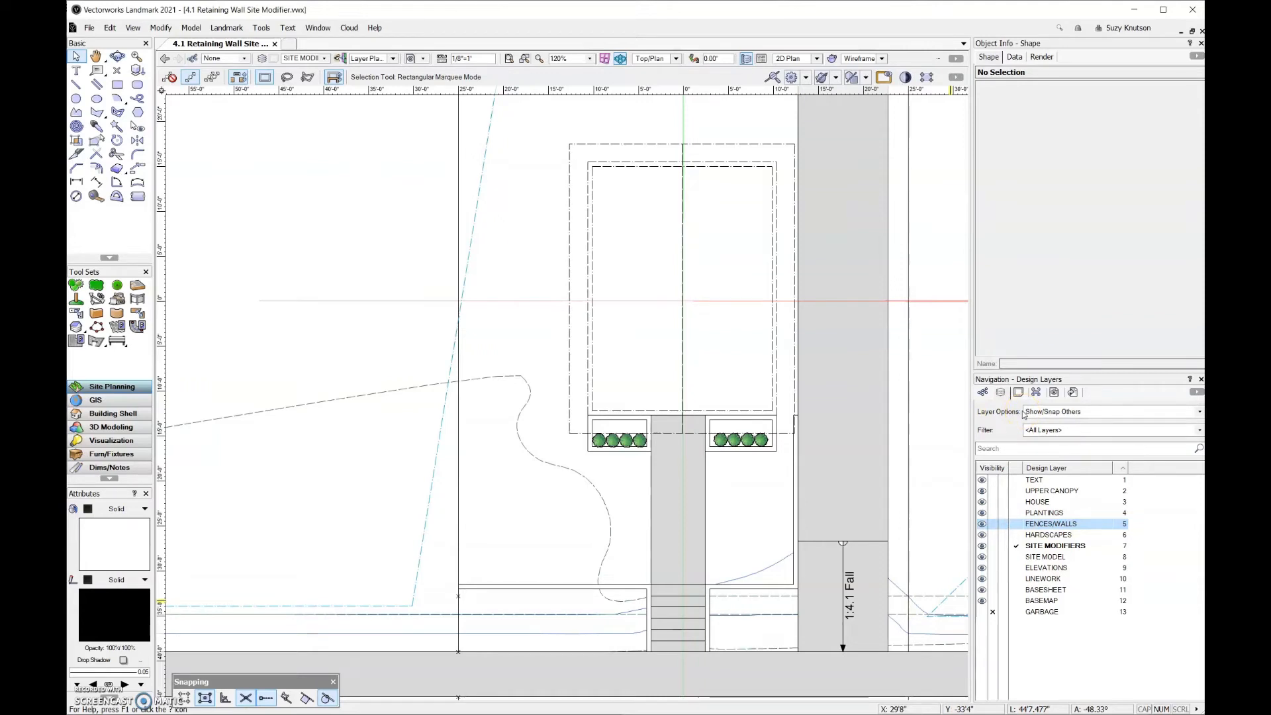
left_click(1017, 526)
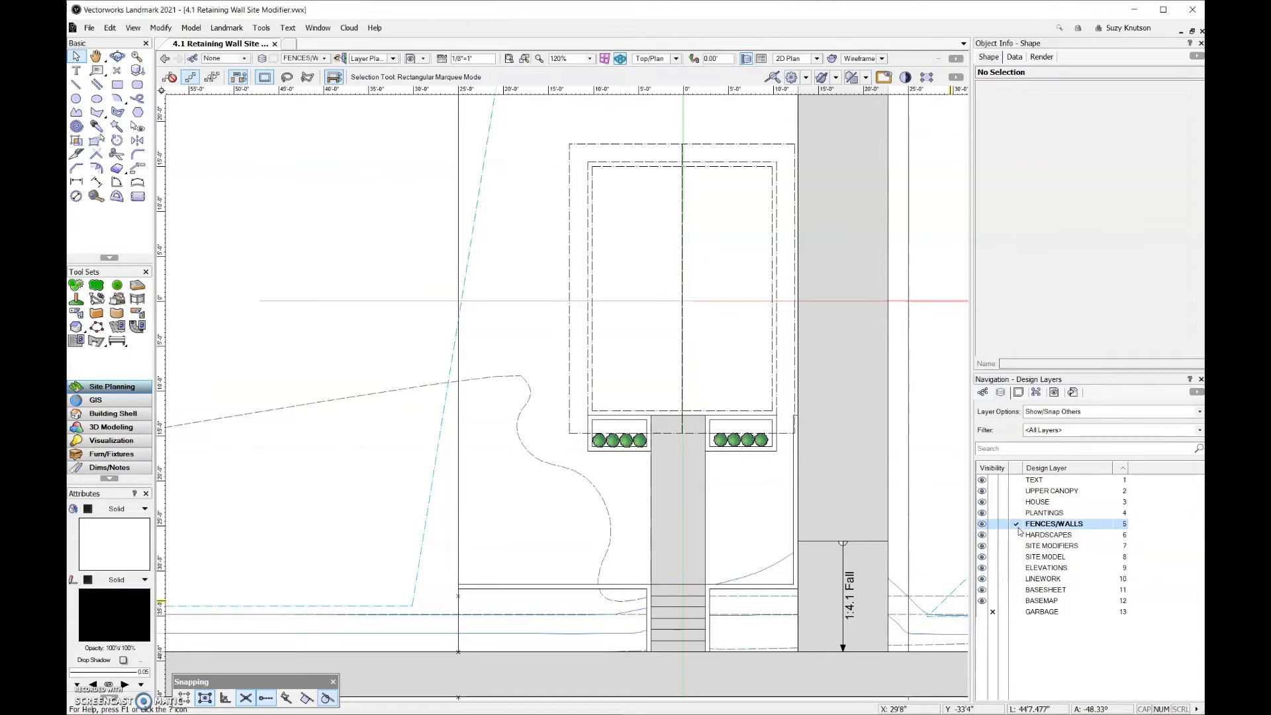
left_click(501, 585)
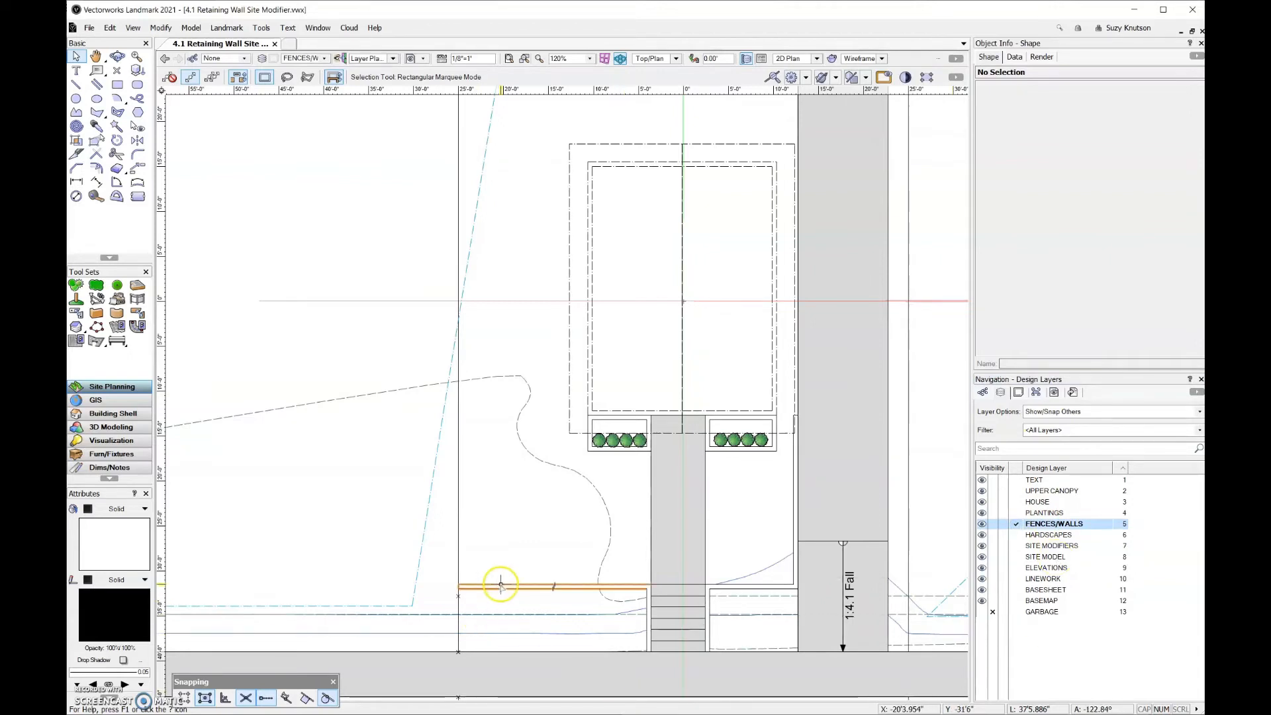
left_click(501, 585)
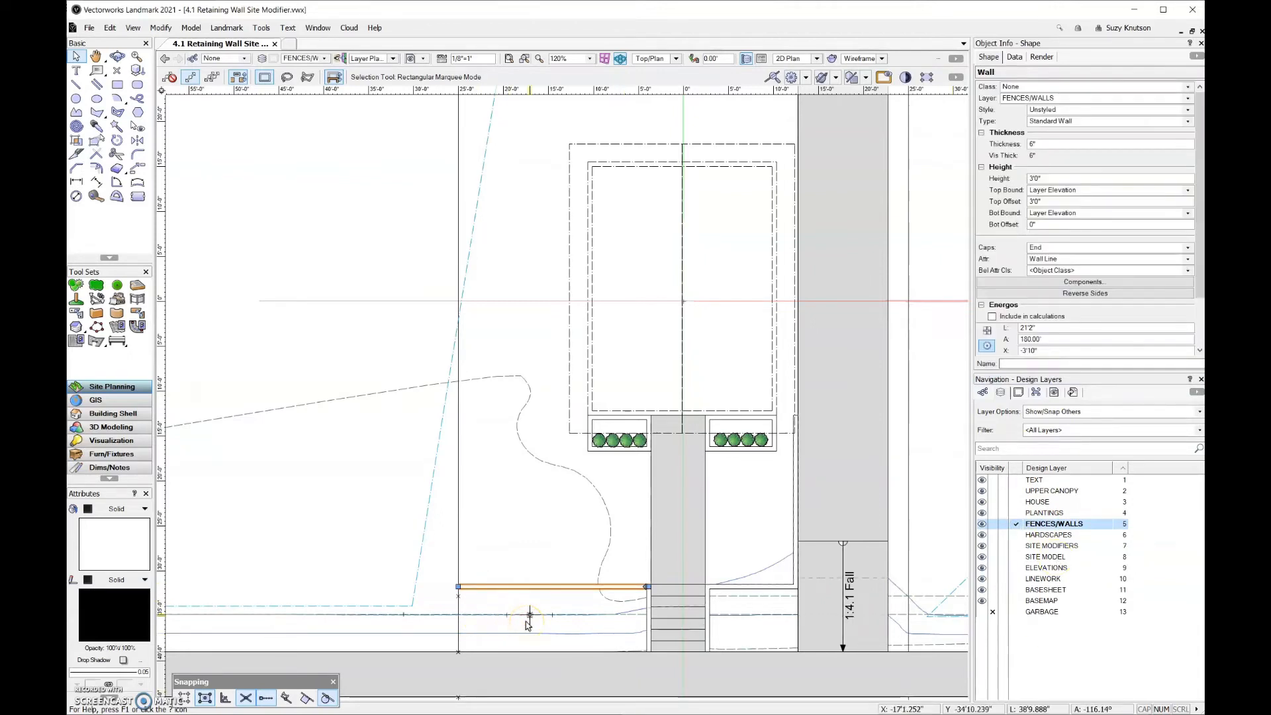
scroll(528, 625, "up", 5)
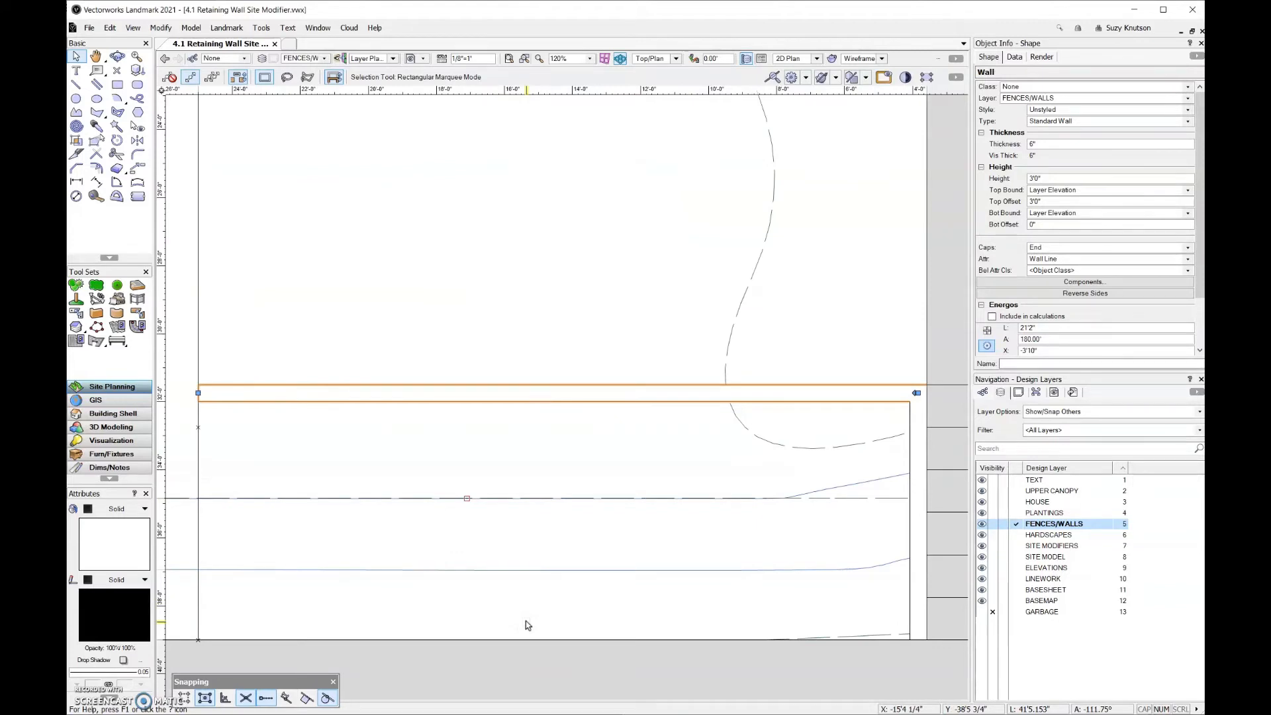
Try reversing the sides of the short stair wall adjoining the long front wall to compare its direction arrow, and restore the original direction
left_click(916, 393)
left_click(918, 480)
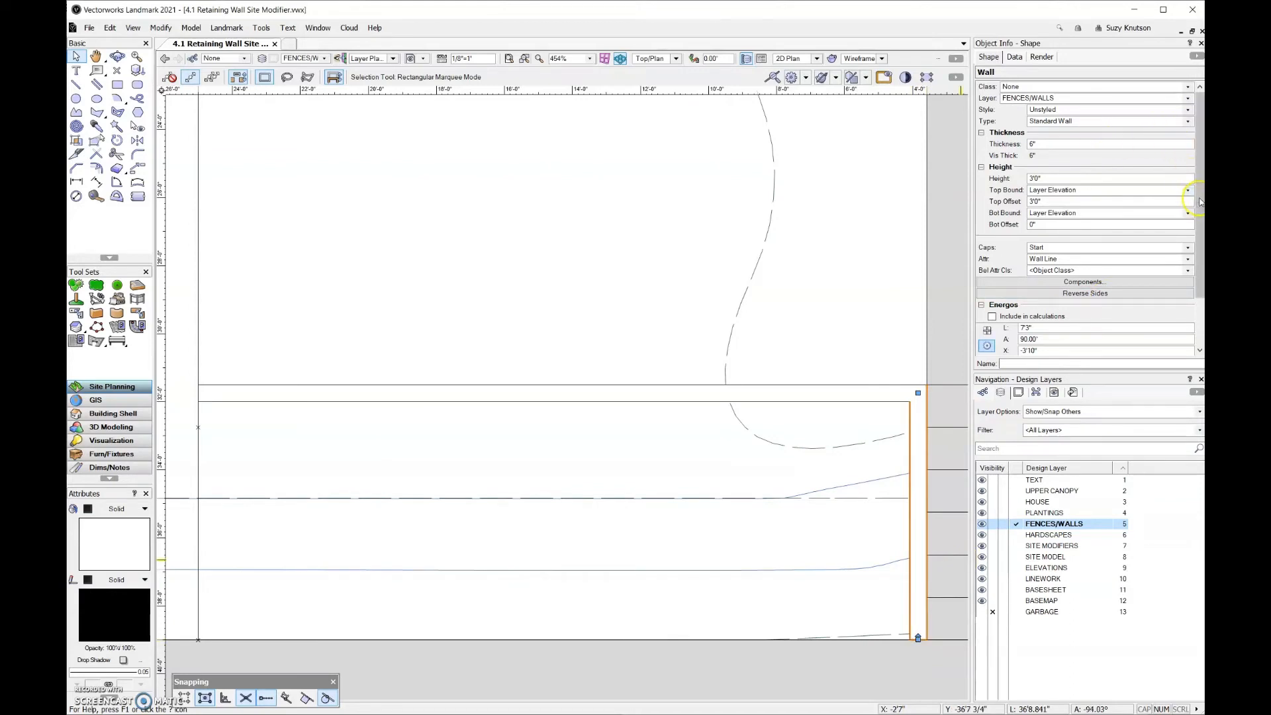
scroll(1200, 212, "down", 3)
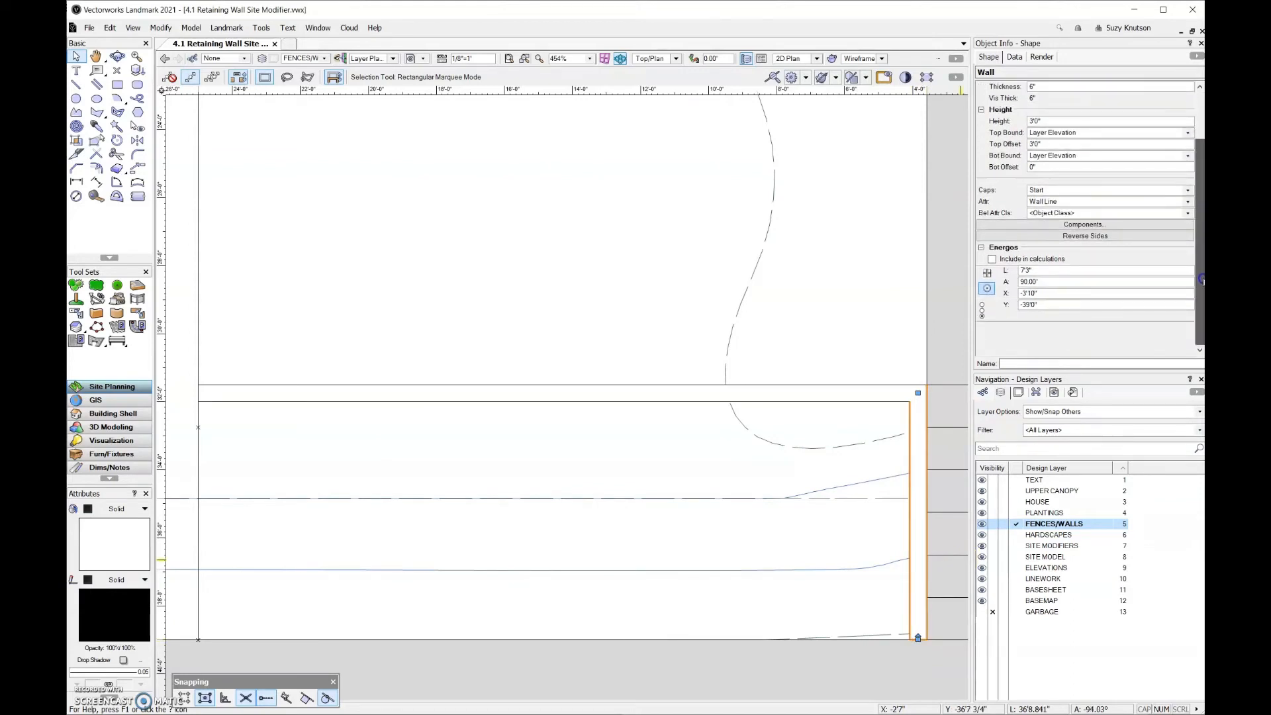
scroll(1185, 238, "up", 3)
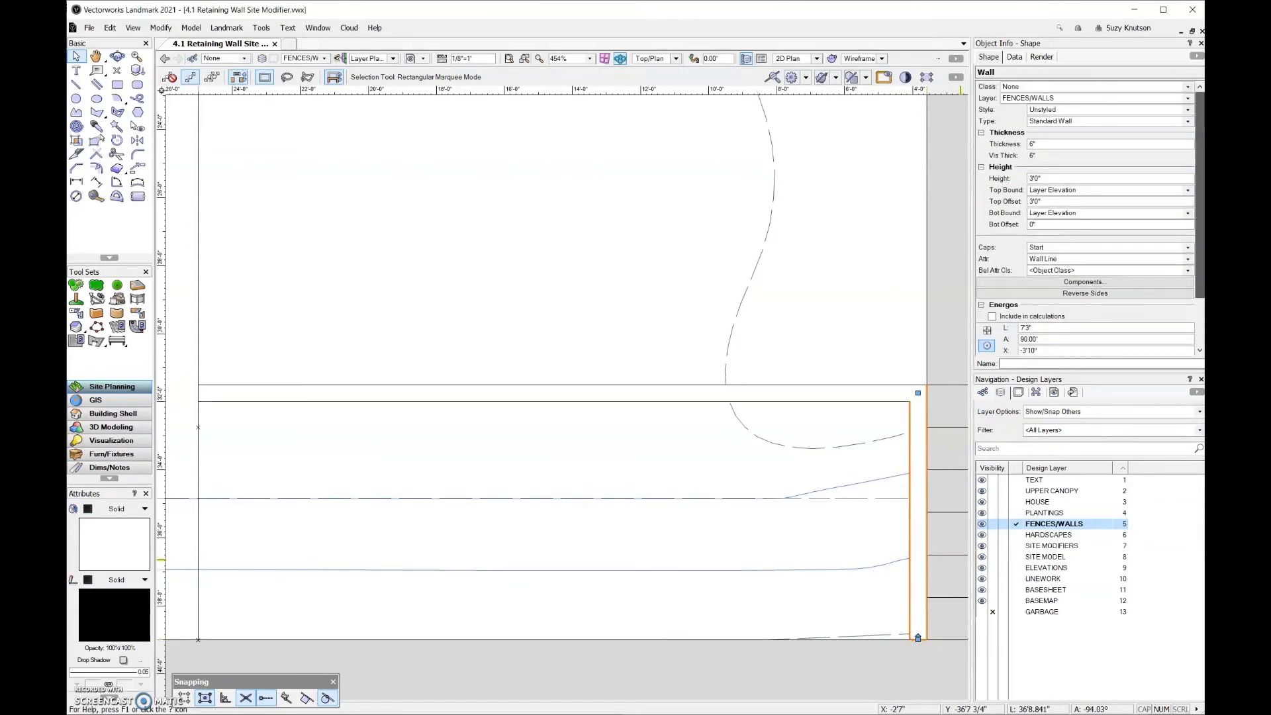
left_click(1138, 296)
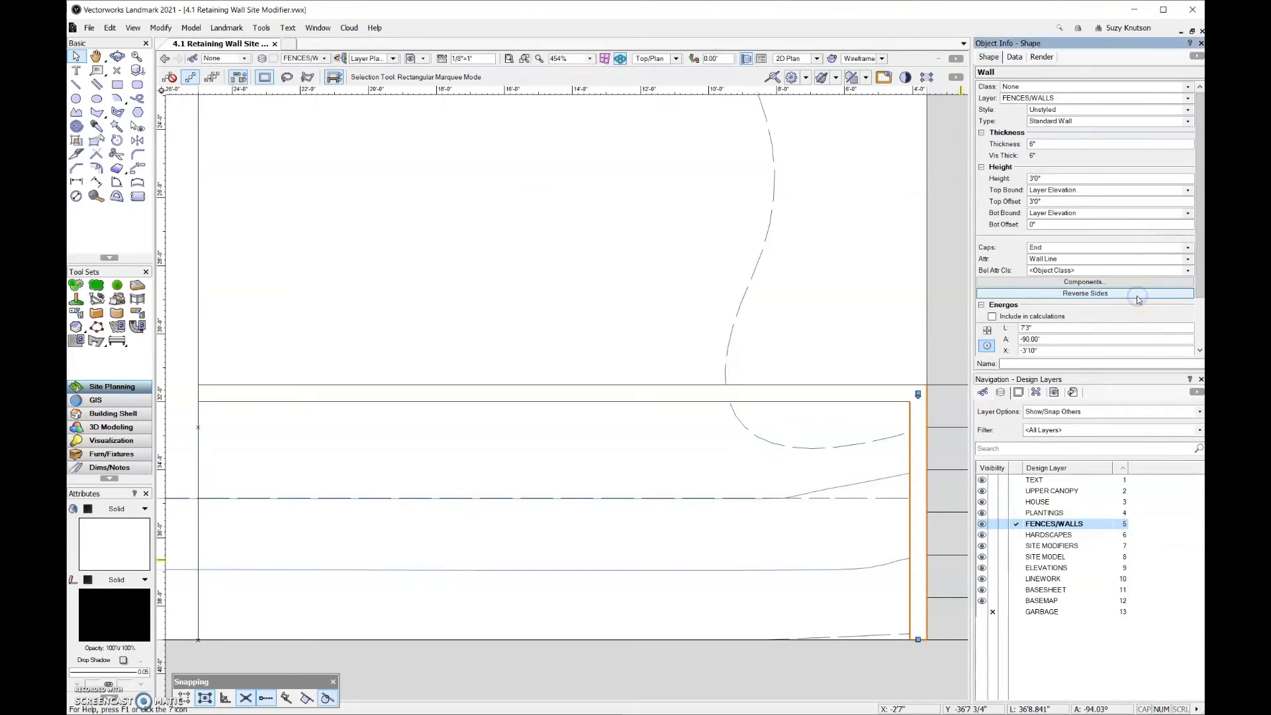
left_click(918, 394)
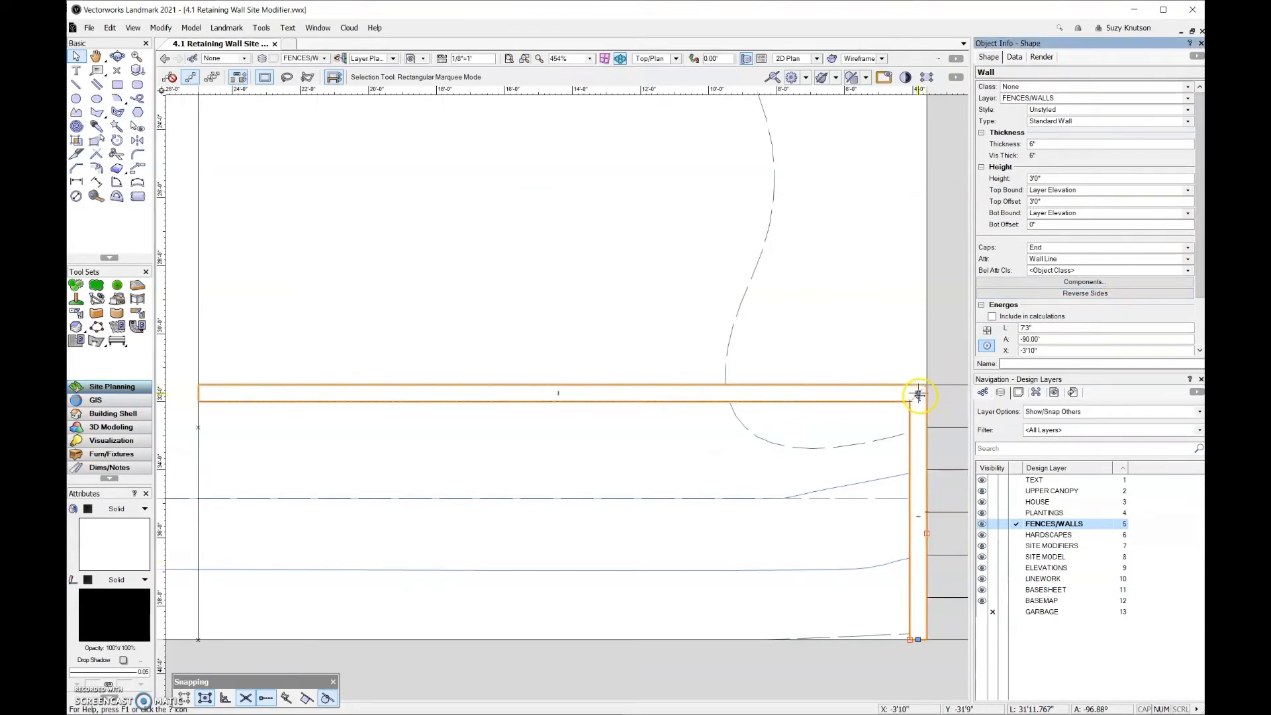
left_click(1132, 295)
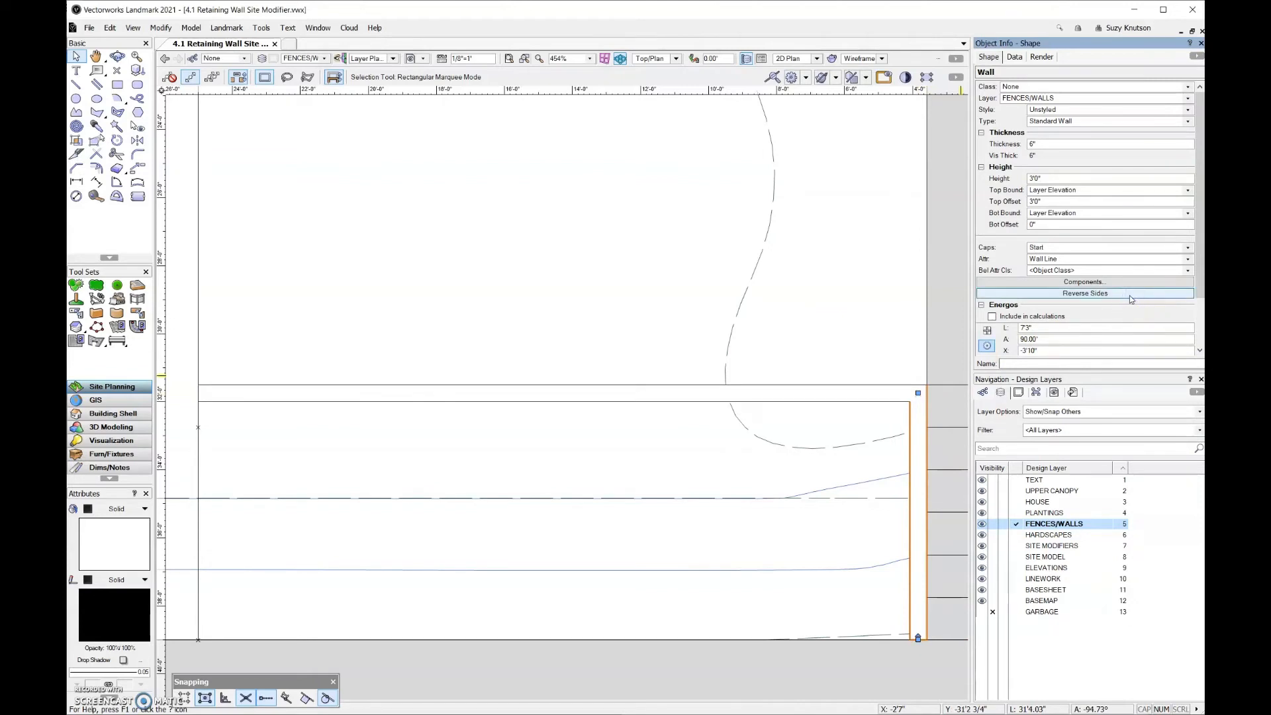
scroll(794, 271, "down", 3)
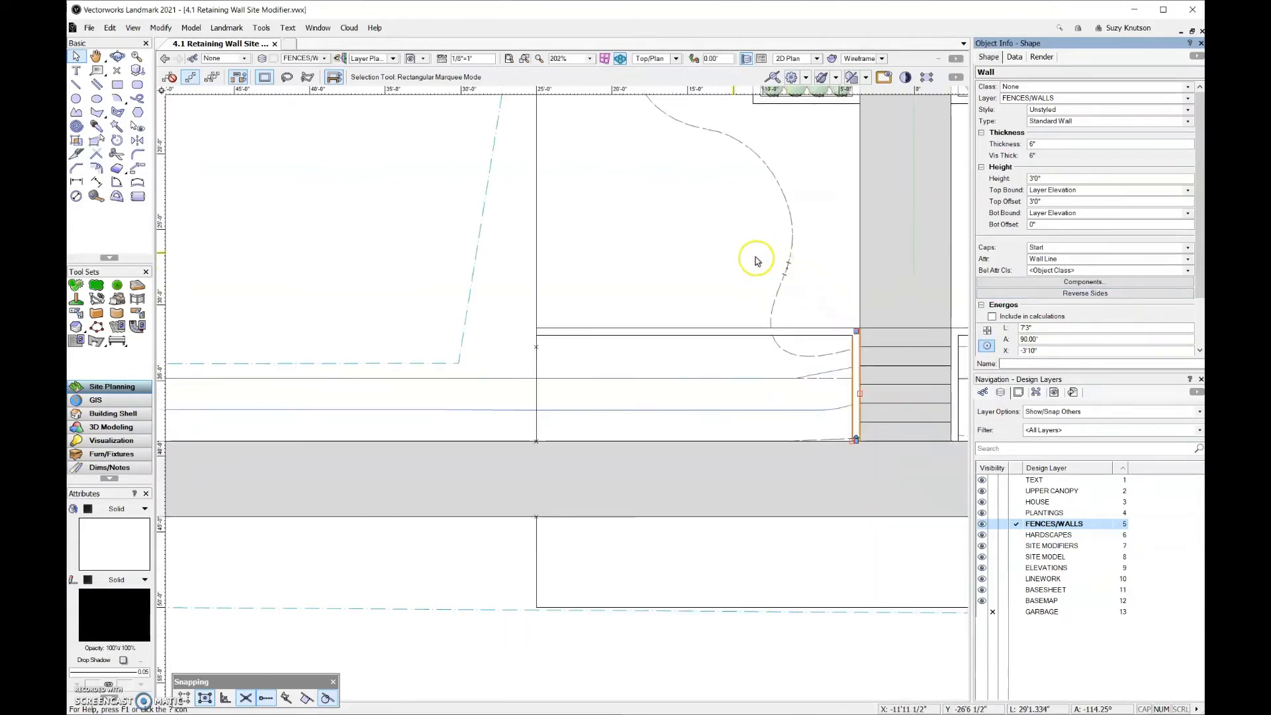
Return to a 3D view of the front yard and select both the short stair wall and the adjoining long front wall
key("shift+c")
left_click_drag(364, 233, 574, 274)
middle_click_drag(652, 290, 419, 292)
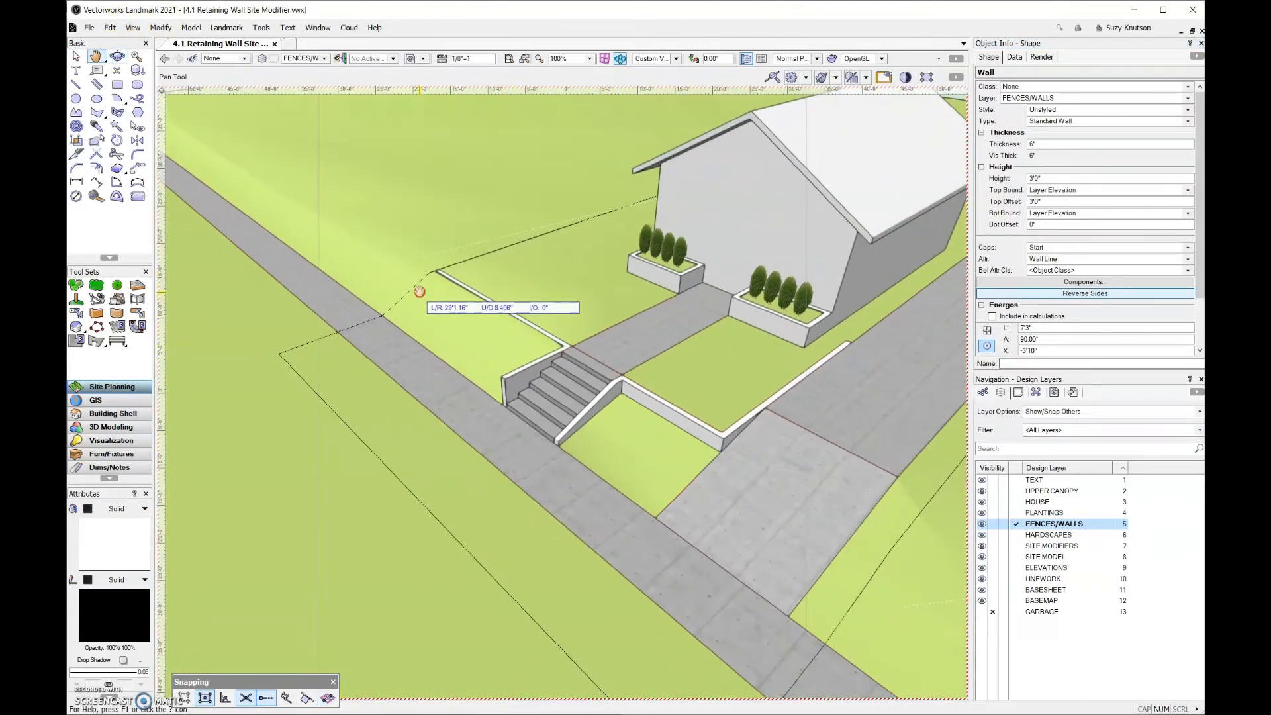
left_click_drag(453, 440, 484, 302)
scroll(484, 303, "up", 2)
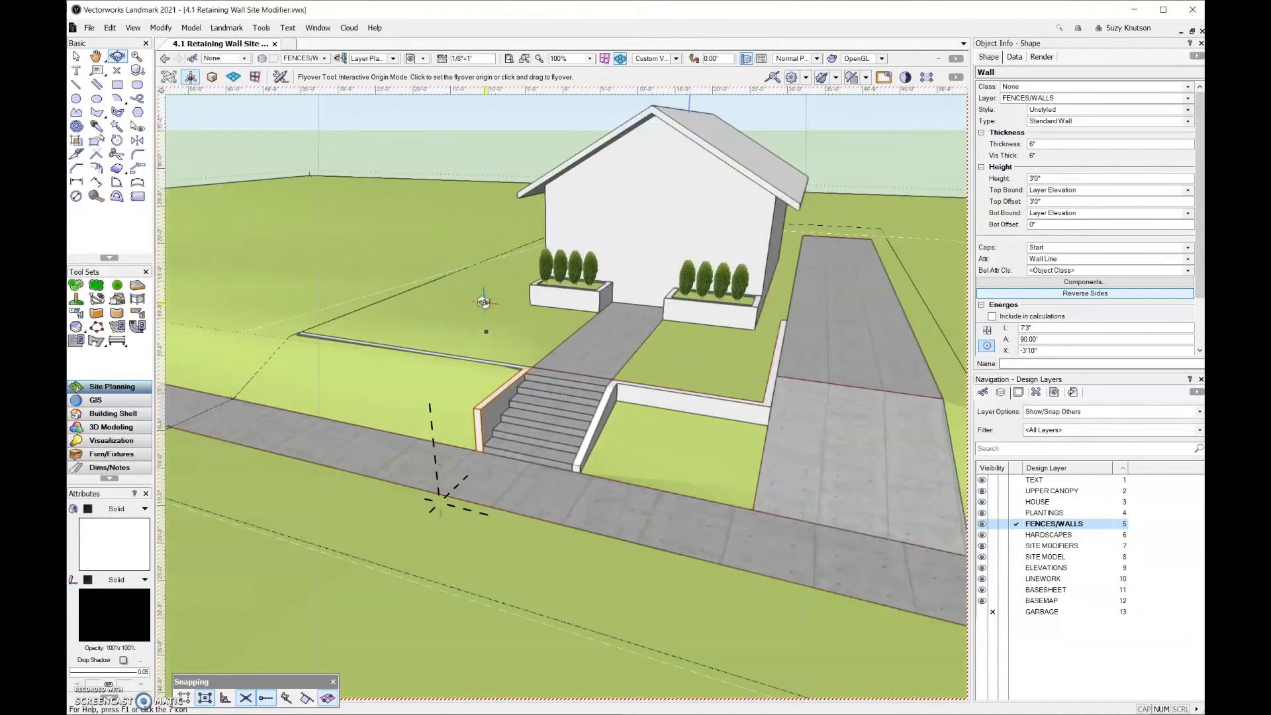
key("x")
left_click(502, 366, "shift")
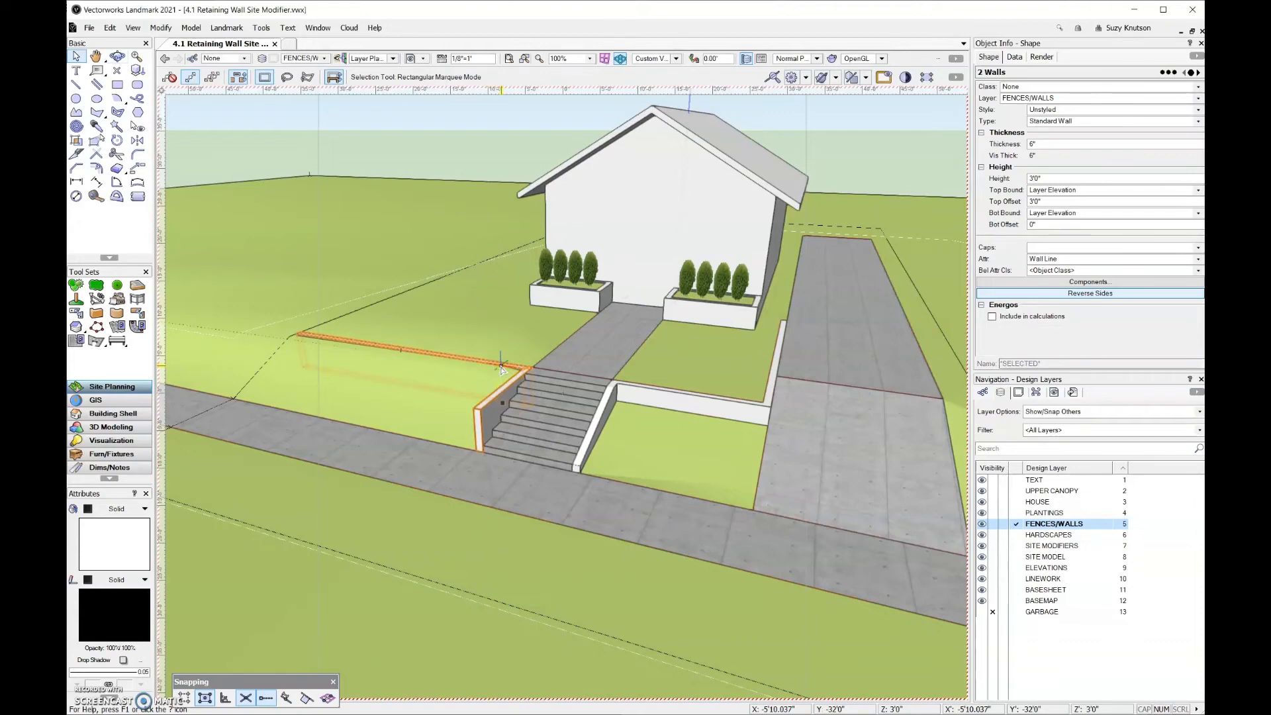
Create a retaining wall site modifier: pad and left edge 0" above wall bottom, right edge 0" below wall top, start and end edges included
left_click(216, 27)
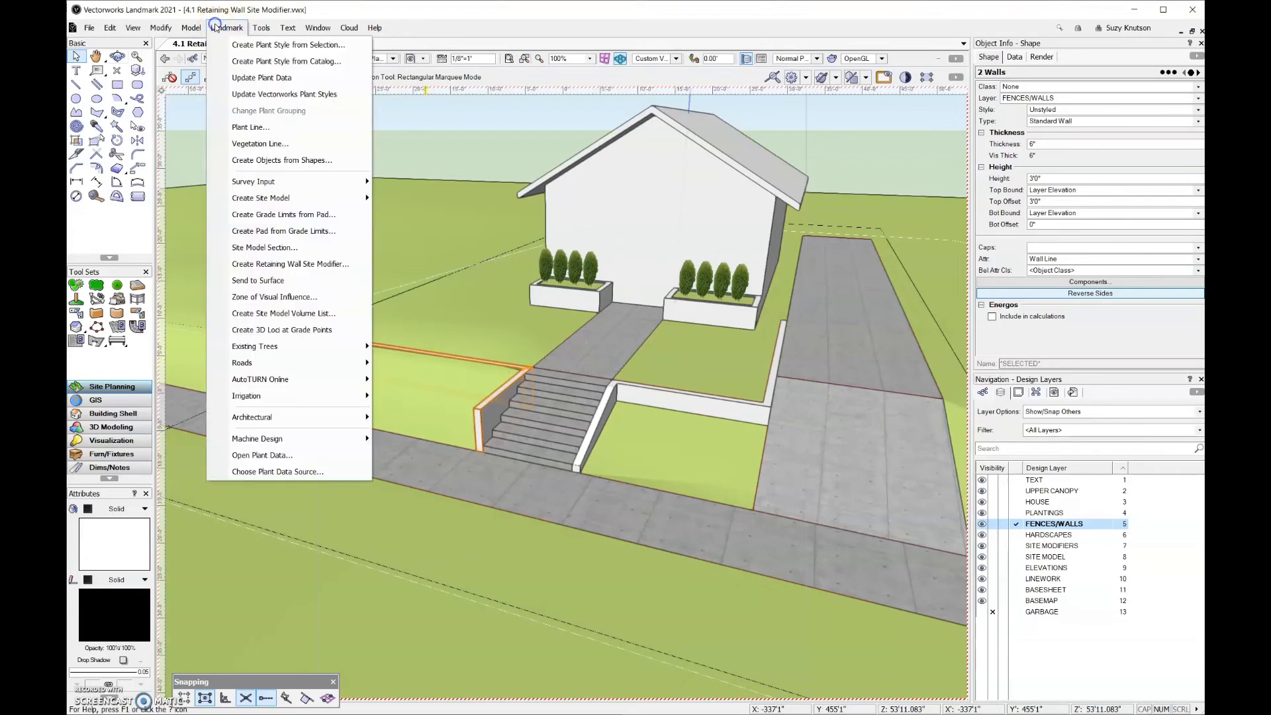
left_click(225, 267)
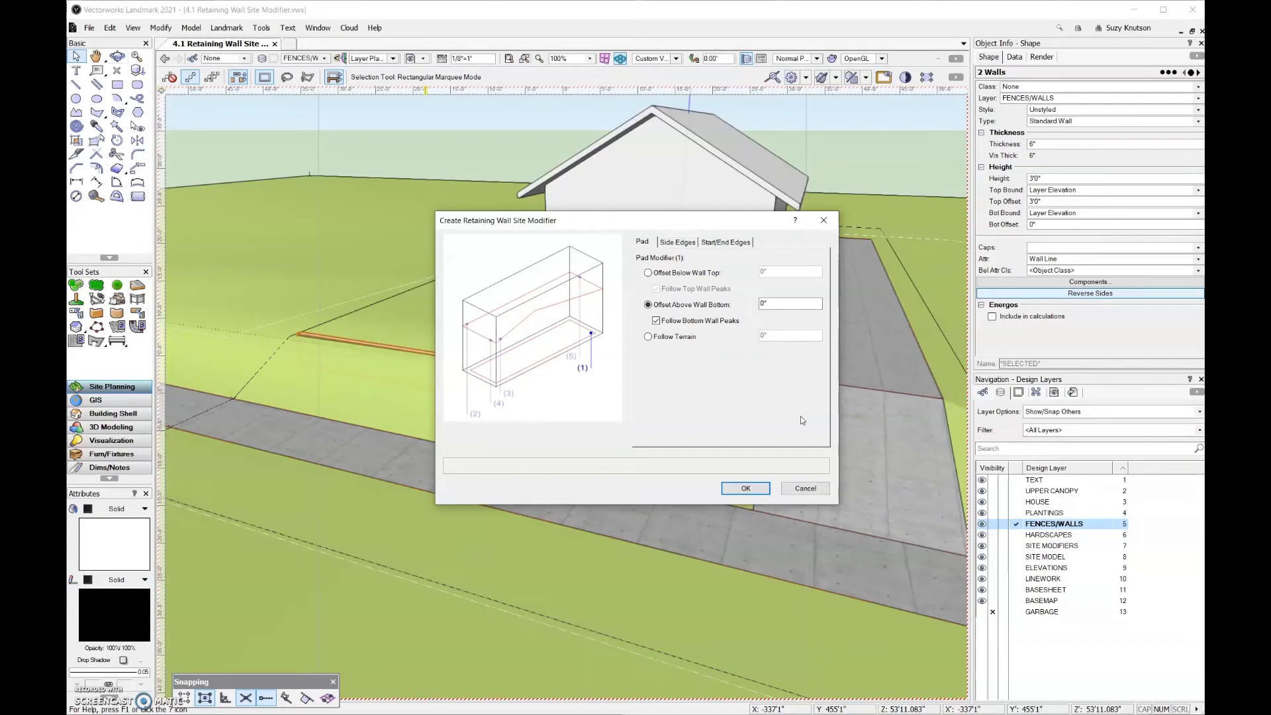
left_click_drag(724, 220, 842, 106)
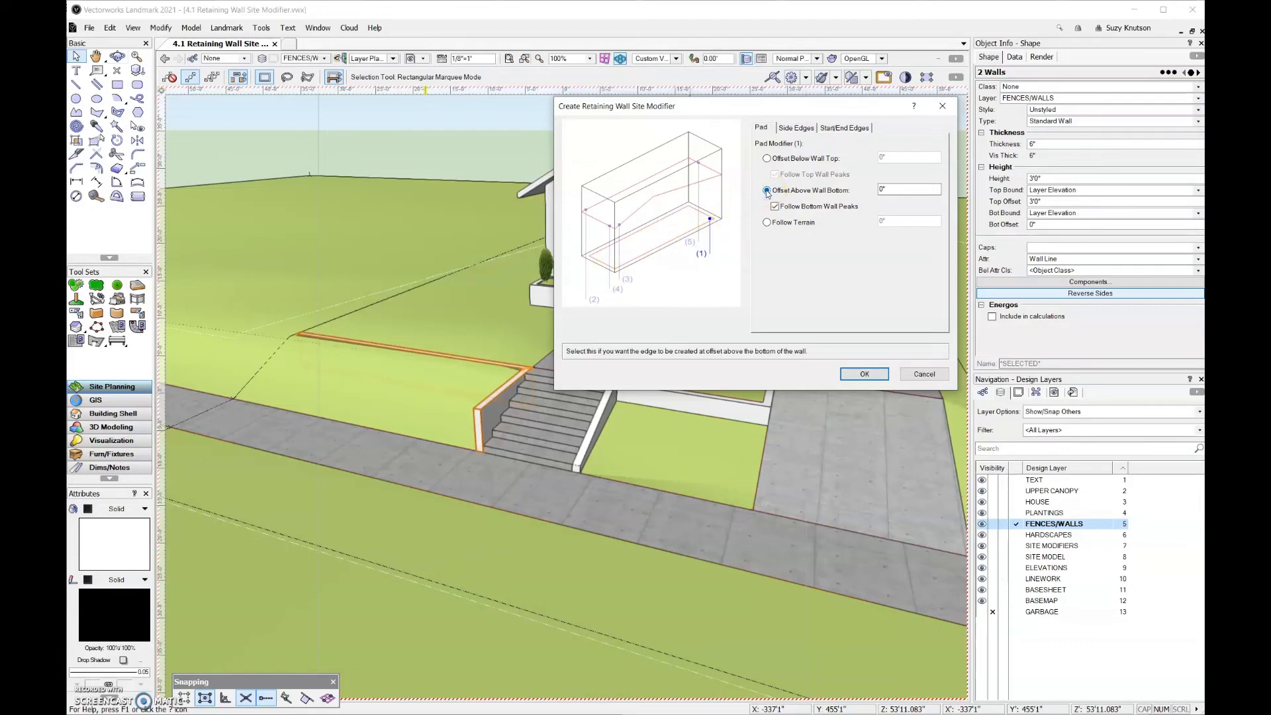
left_click(933, 188)
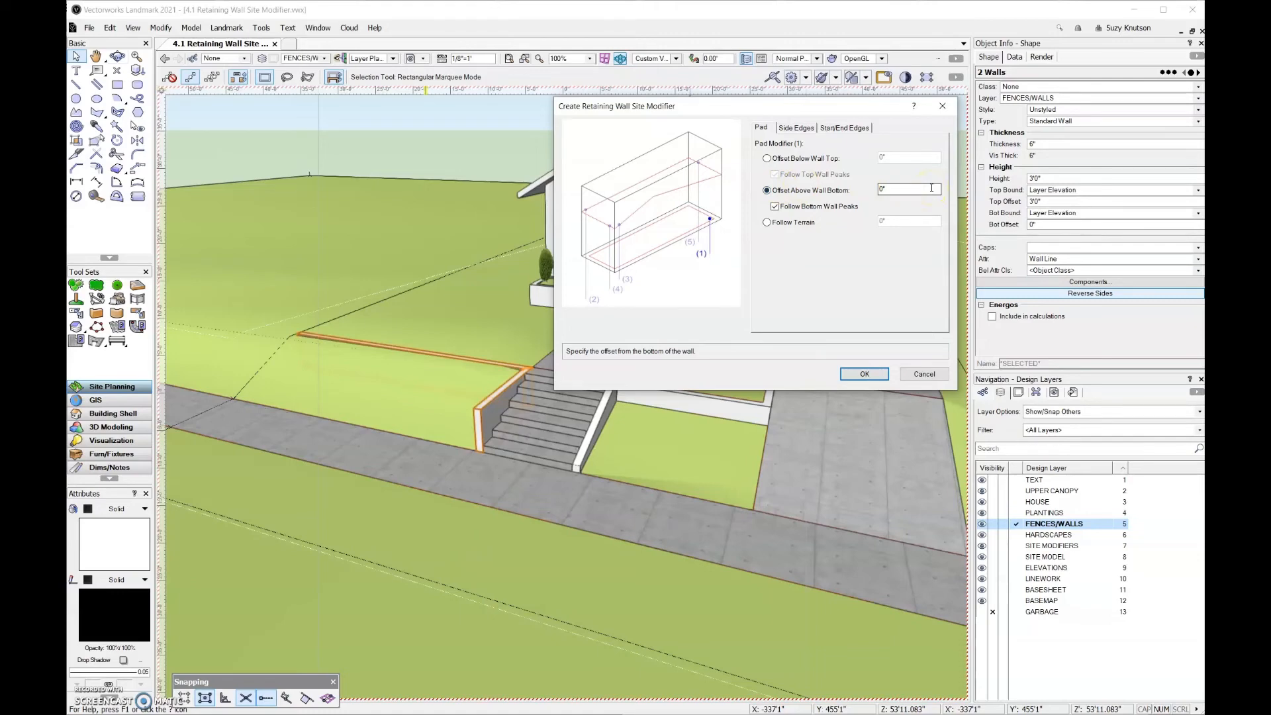
left_click(804, 131)
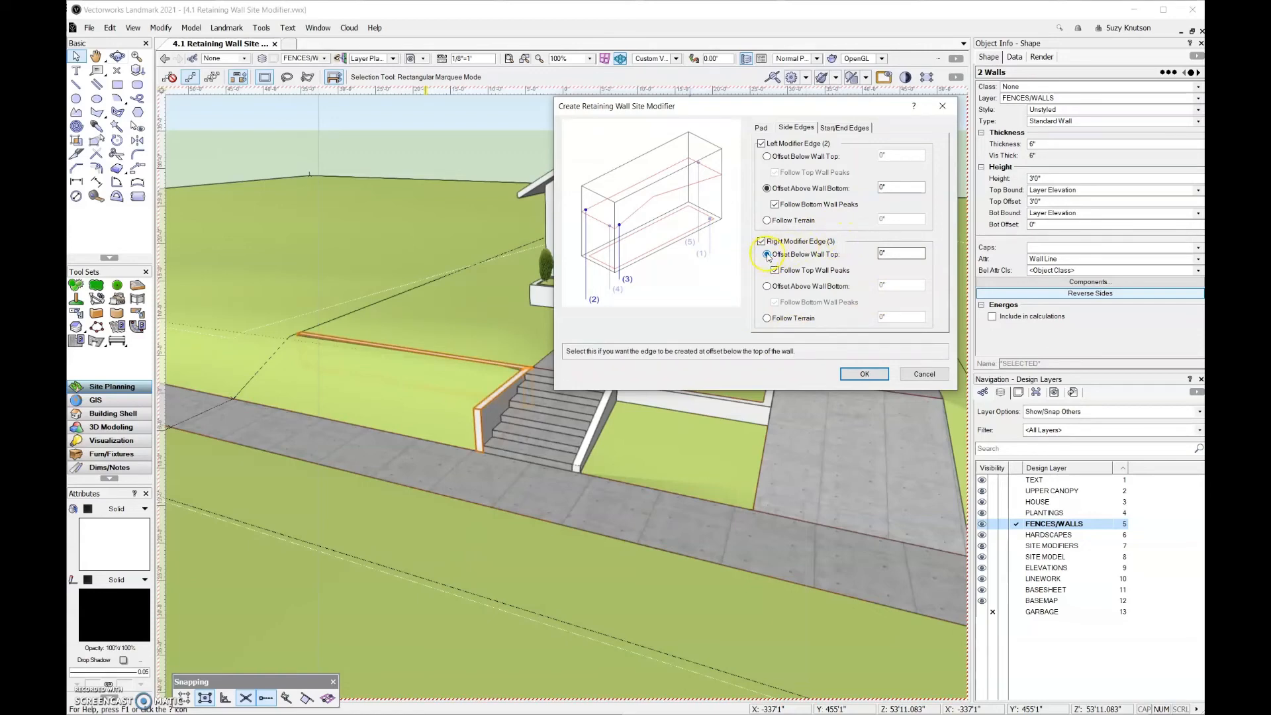
left_click(886, 255)
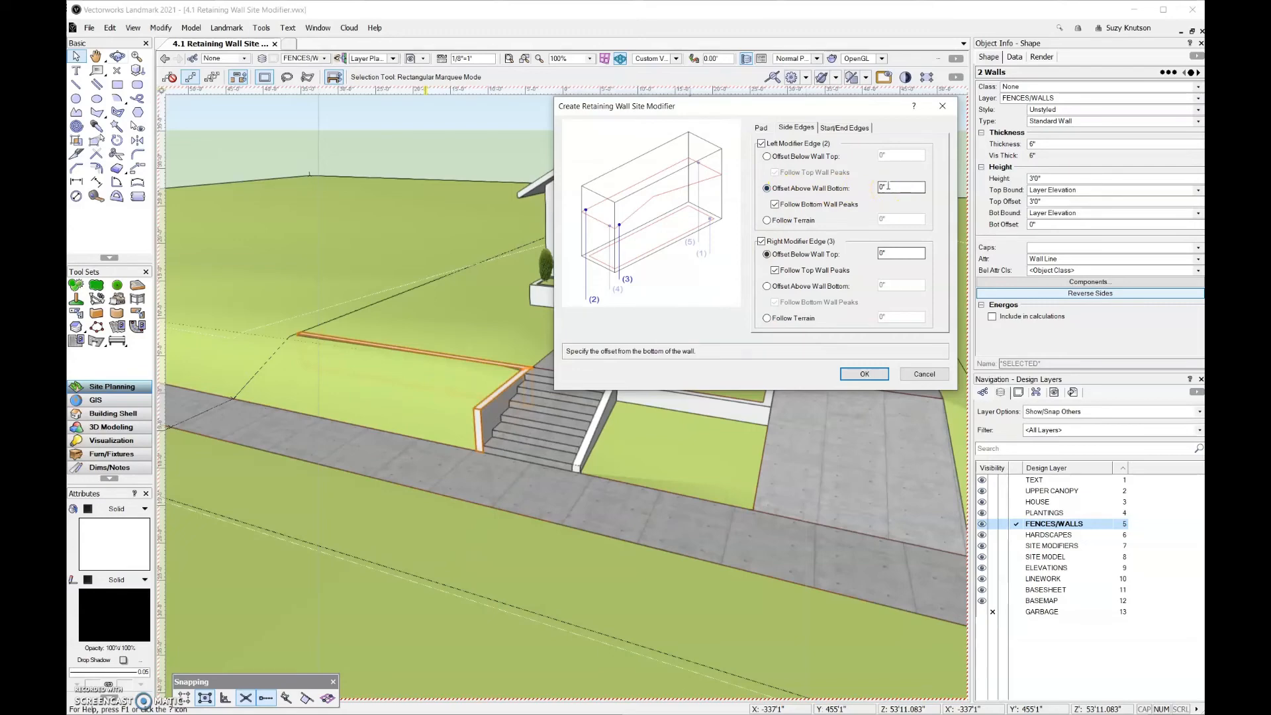
left_click(854, 129)
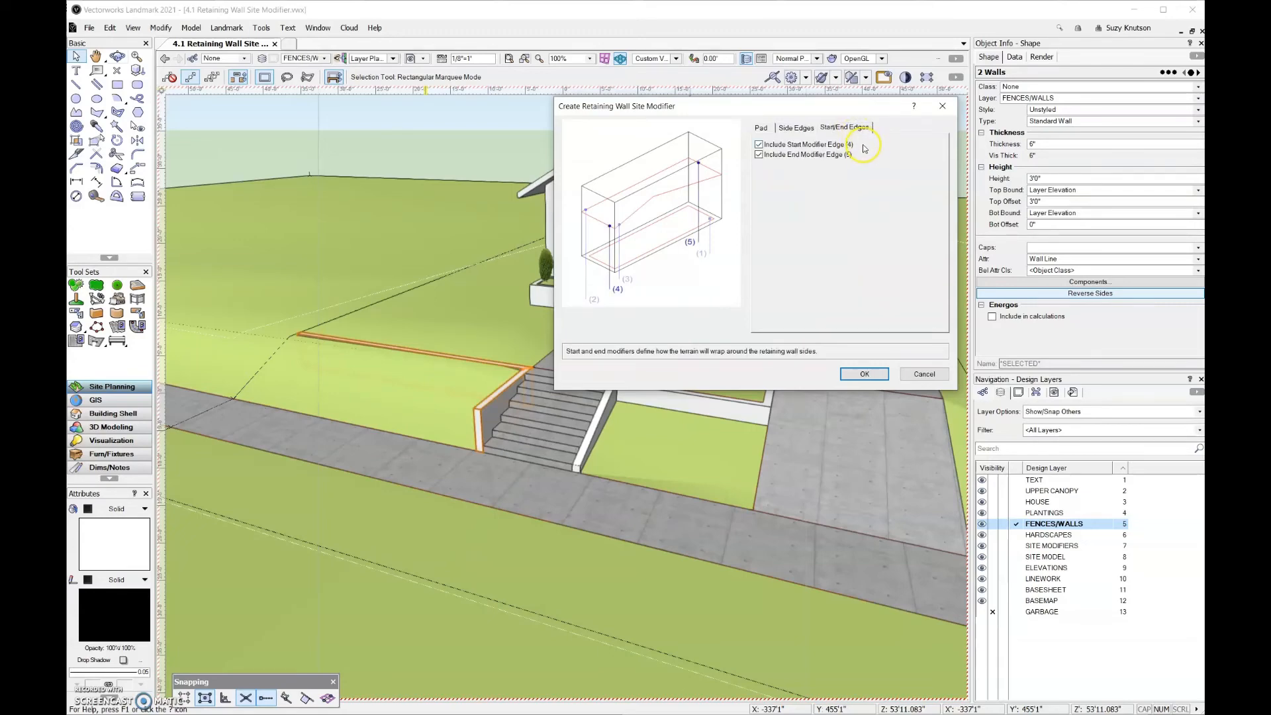
left_click(878, 375)
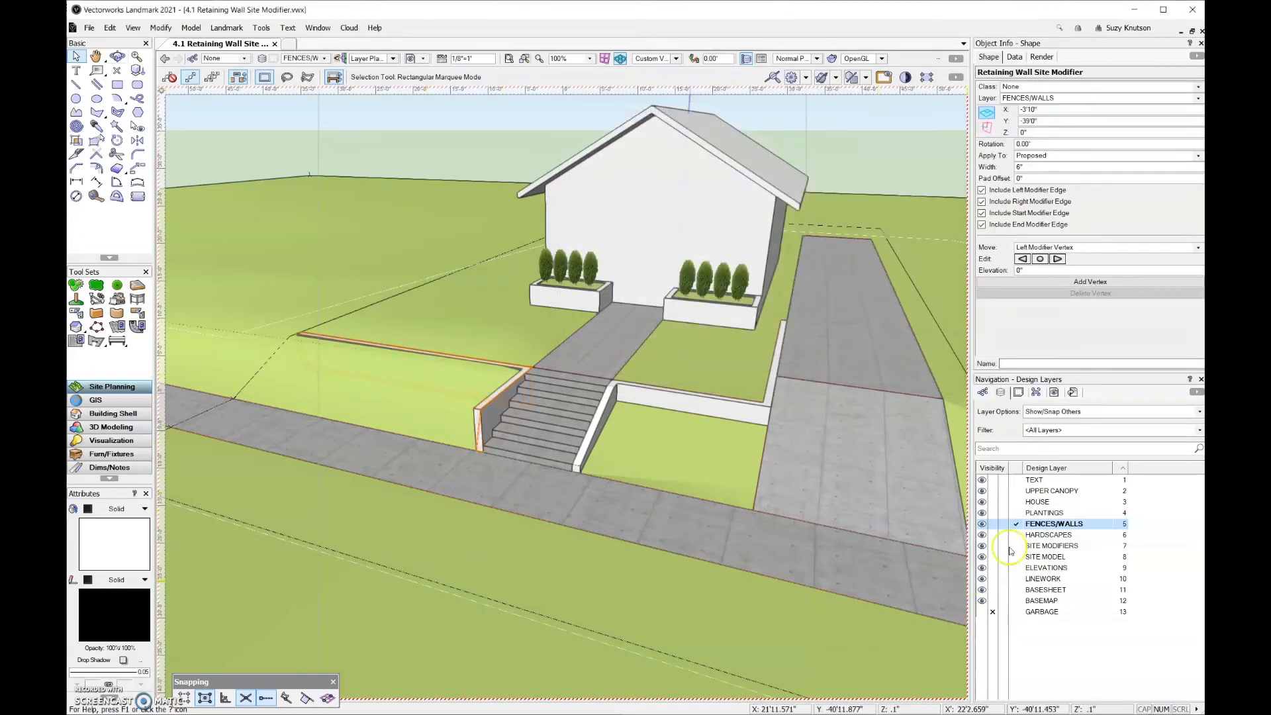
Move the new retaining wall modifier to the SITE MODIFIERS layer and make that layer active
left_click(507, 417)
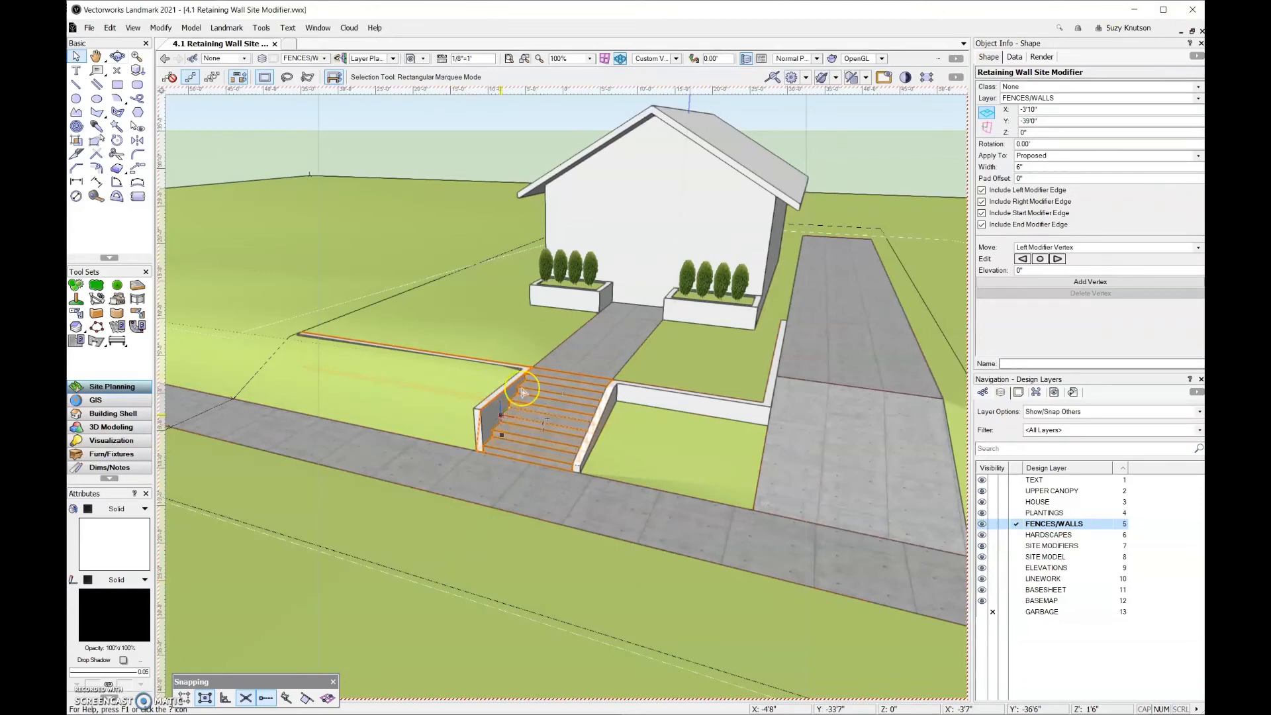
left_click(1101, 99)
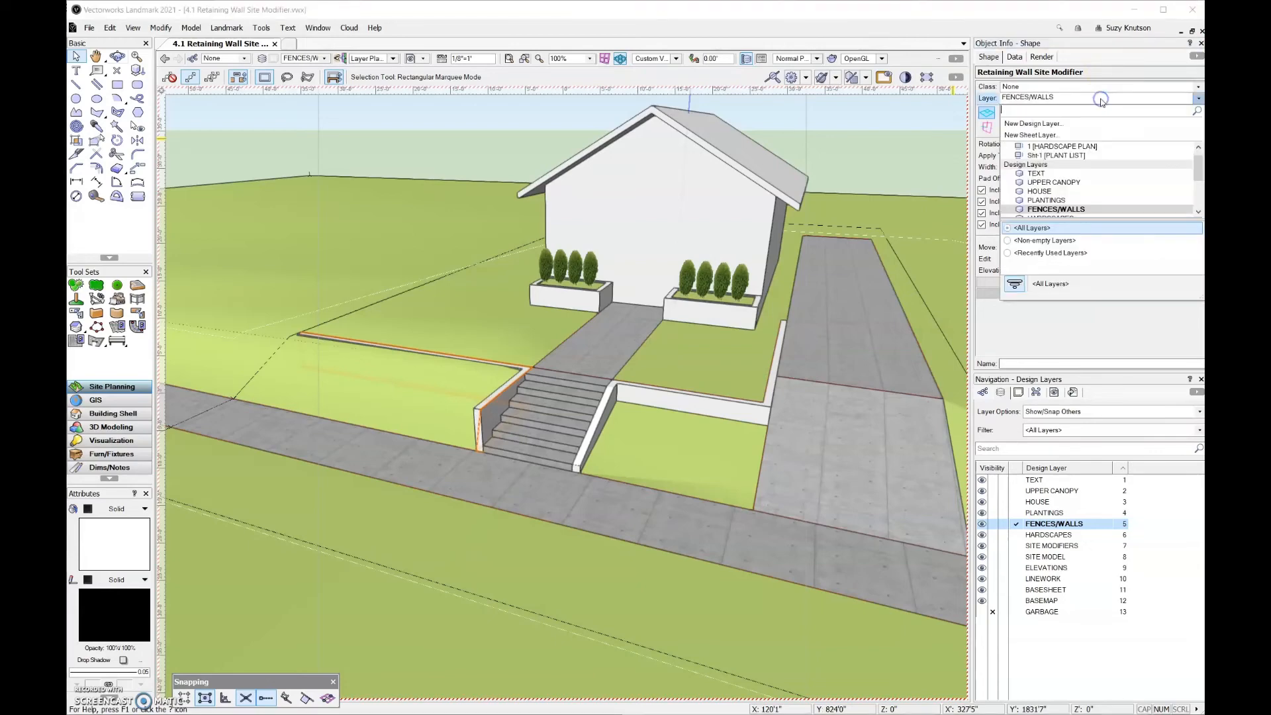
scroll(1106, 176, "down", 2)
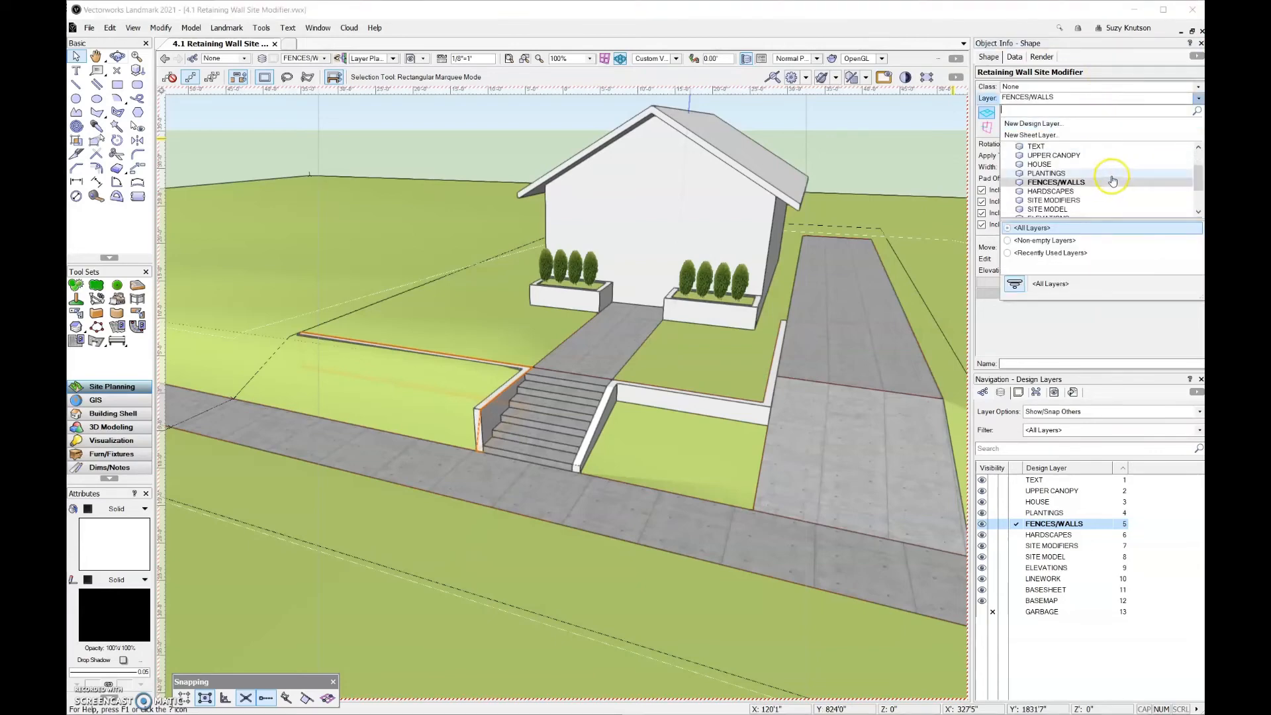
left_click(1105, 174)
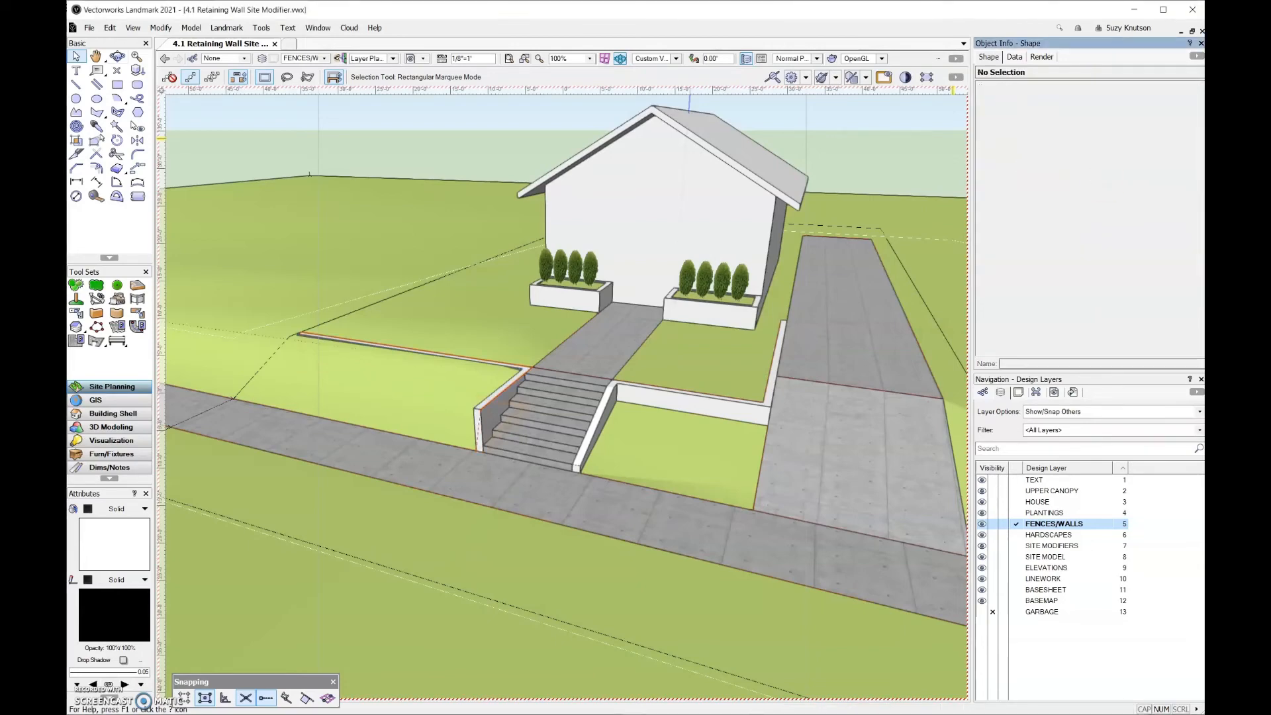
left_click(1017, 550)
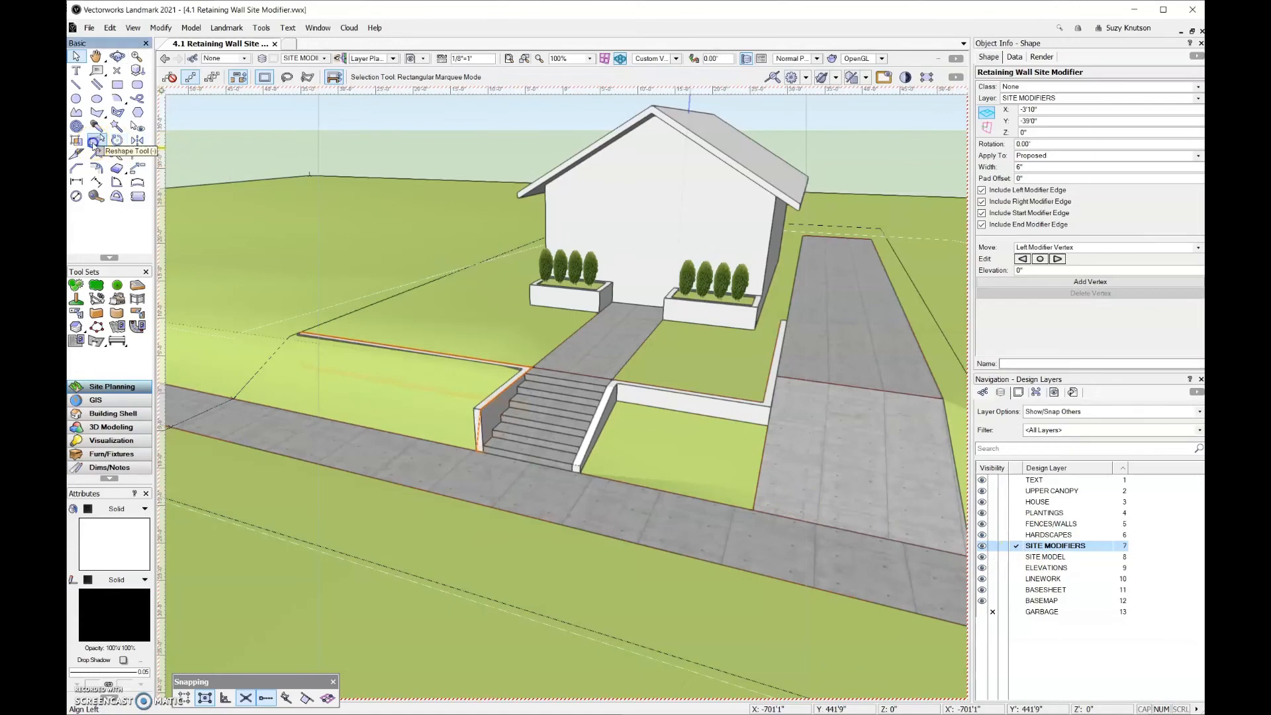
Reshape the modifier by raising its lower vertices at both ends of the long wall to the base of the wall across the steps
left_click(94, 141)
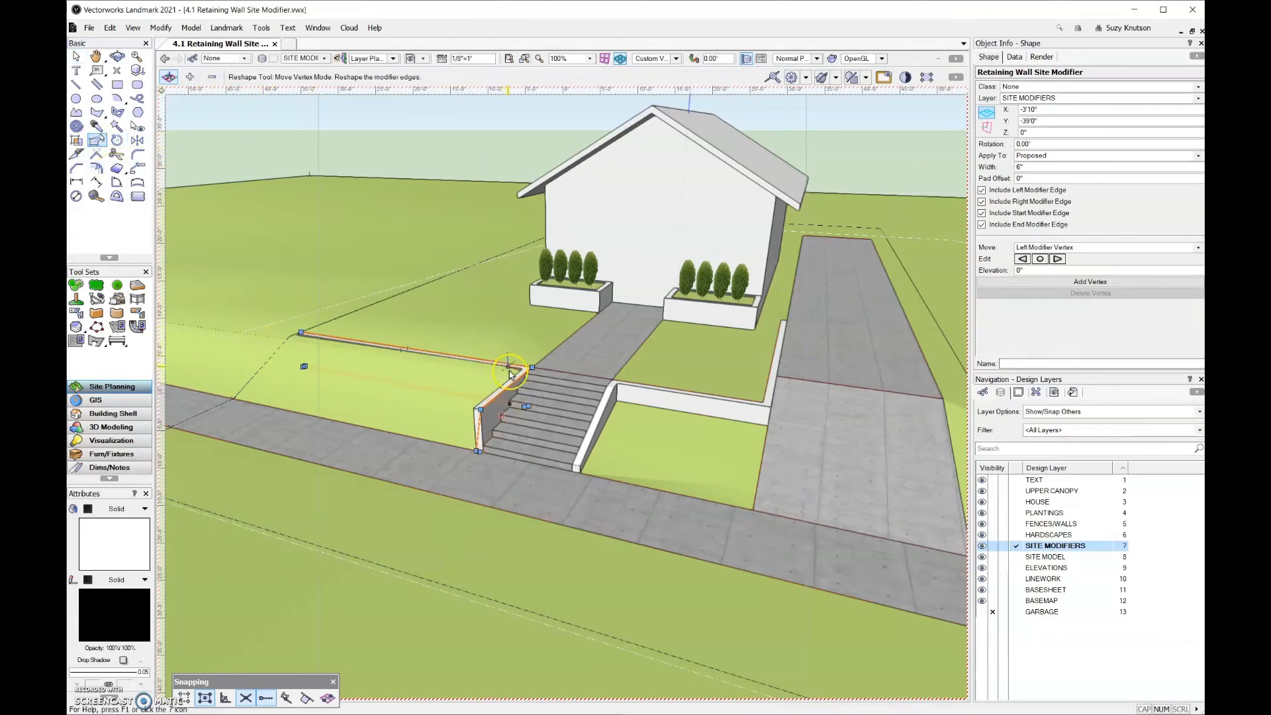
left_click(529, 406)
left_click(603, 409)
left_click(524, 408)
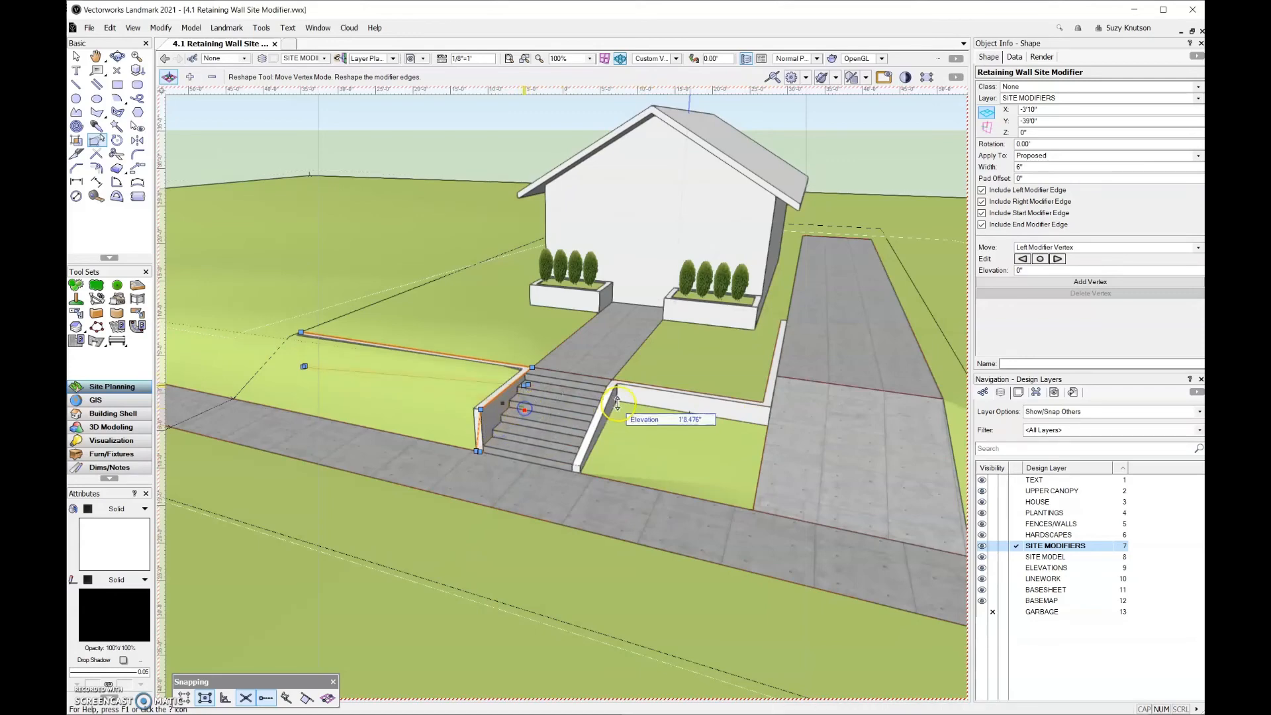
left_click(617, 403)
left_click(304, 368)
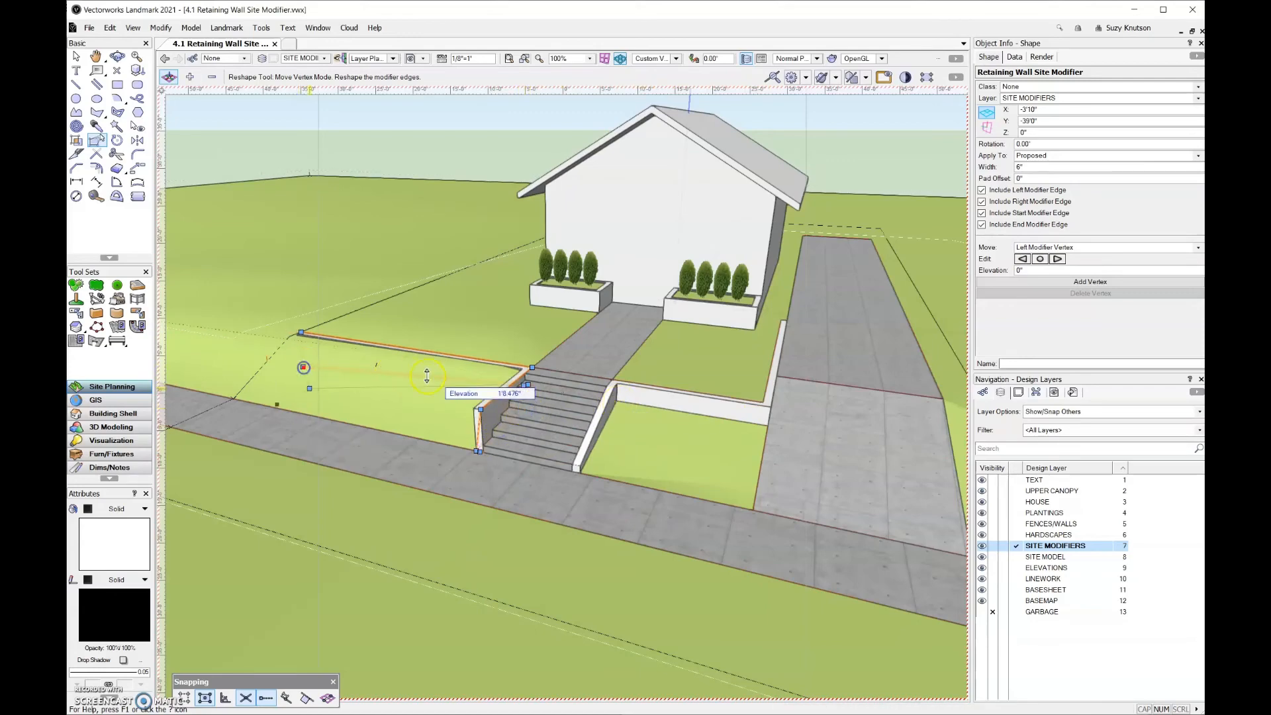
left_click(614, 404)
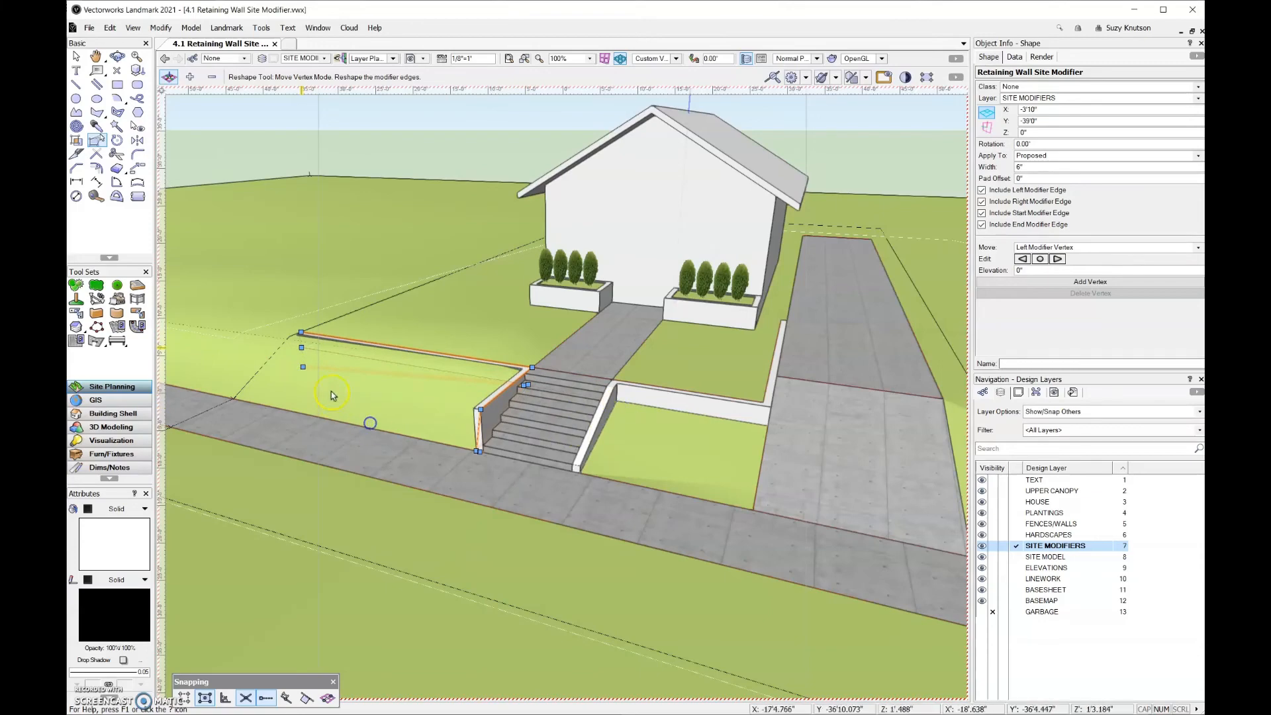
left_click(303, 367)
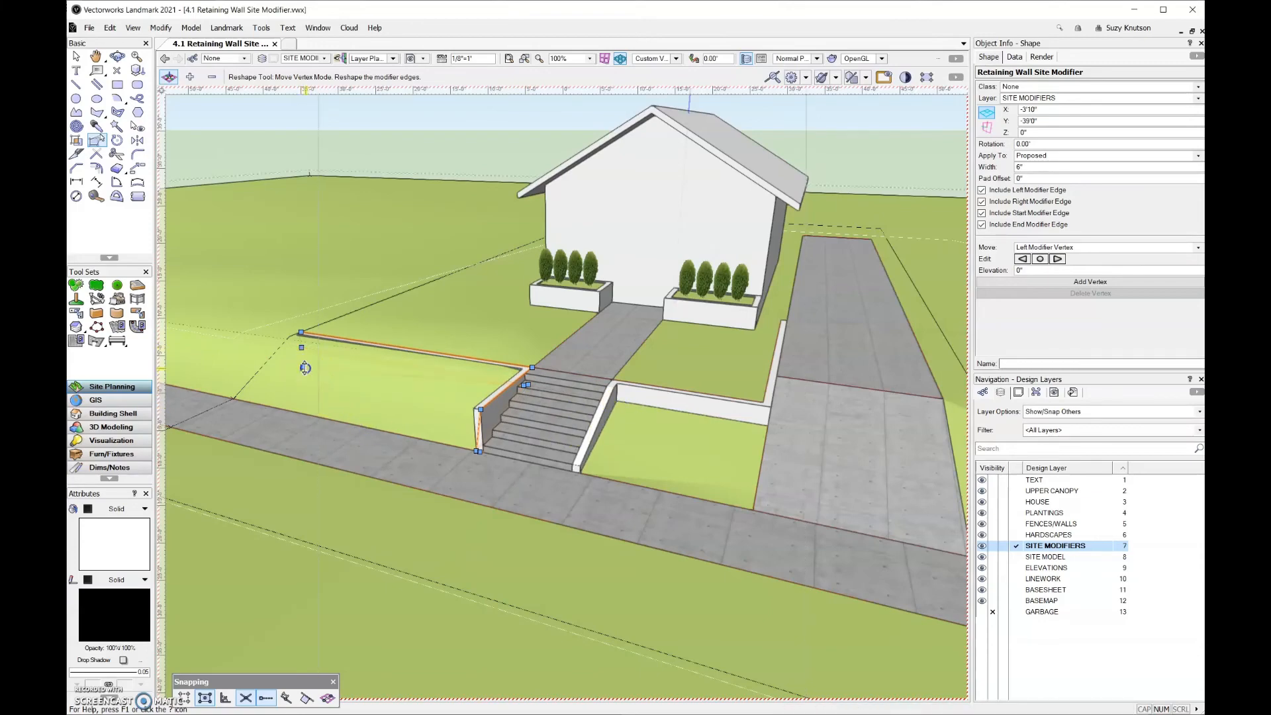
left_click(623, 398)
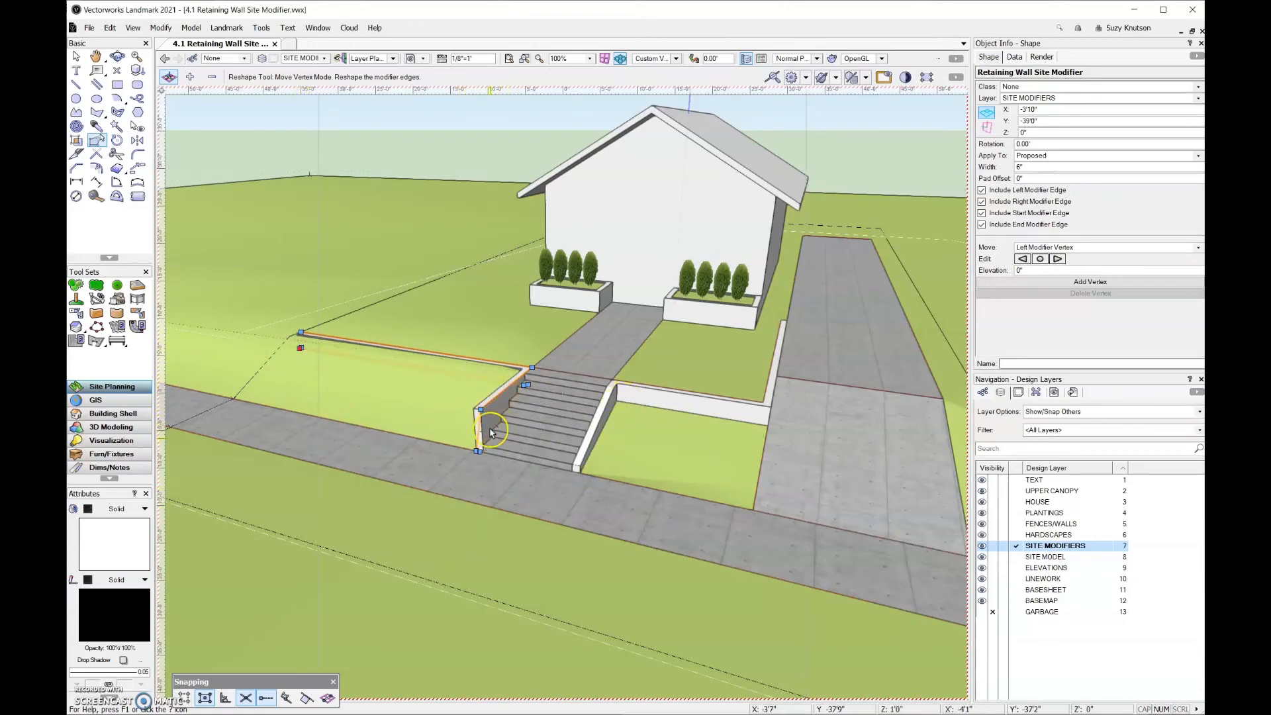
Lower the modifier's upper vertex at the sidewalk end of the short stair wall to the foot of that wall
scroll(491, 434, "up", 3)
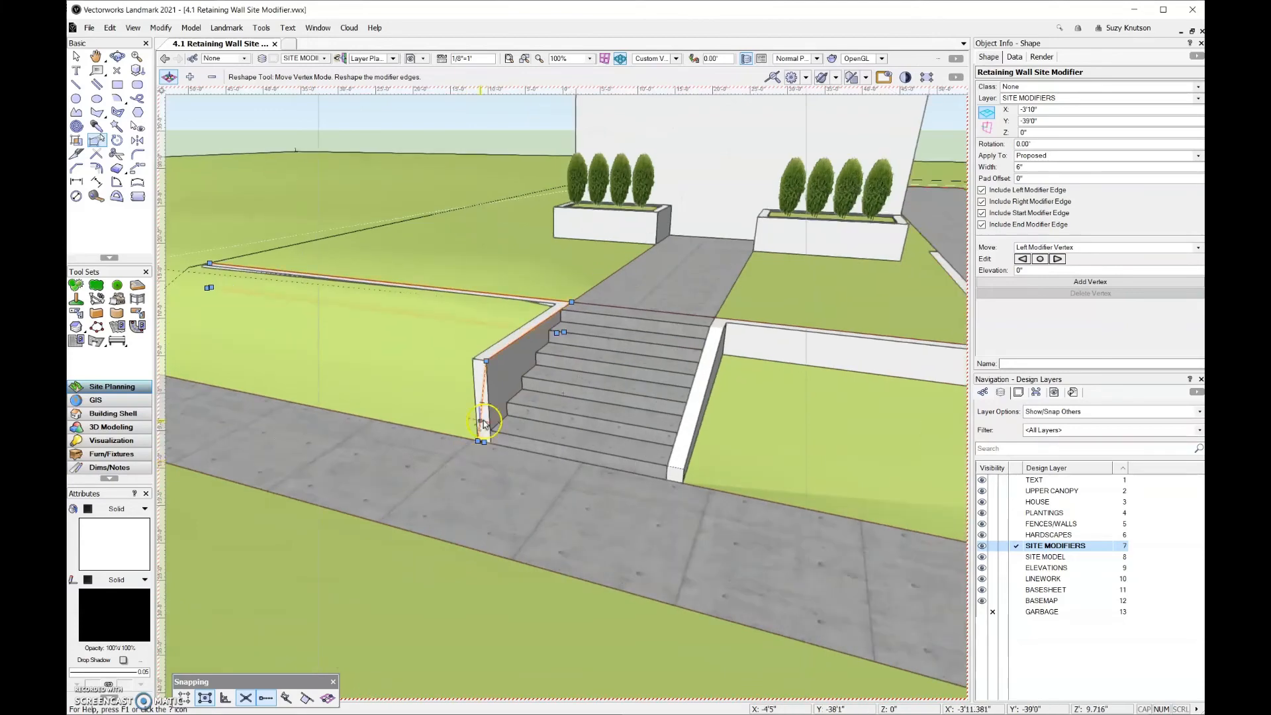
left_click(486, 361)
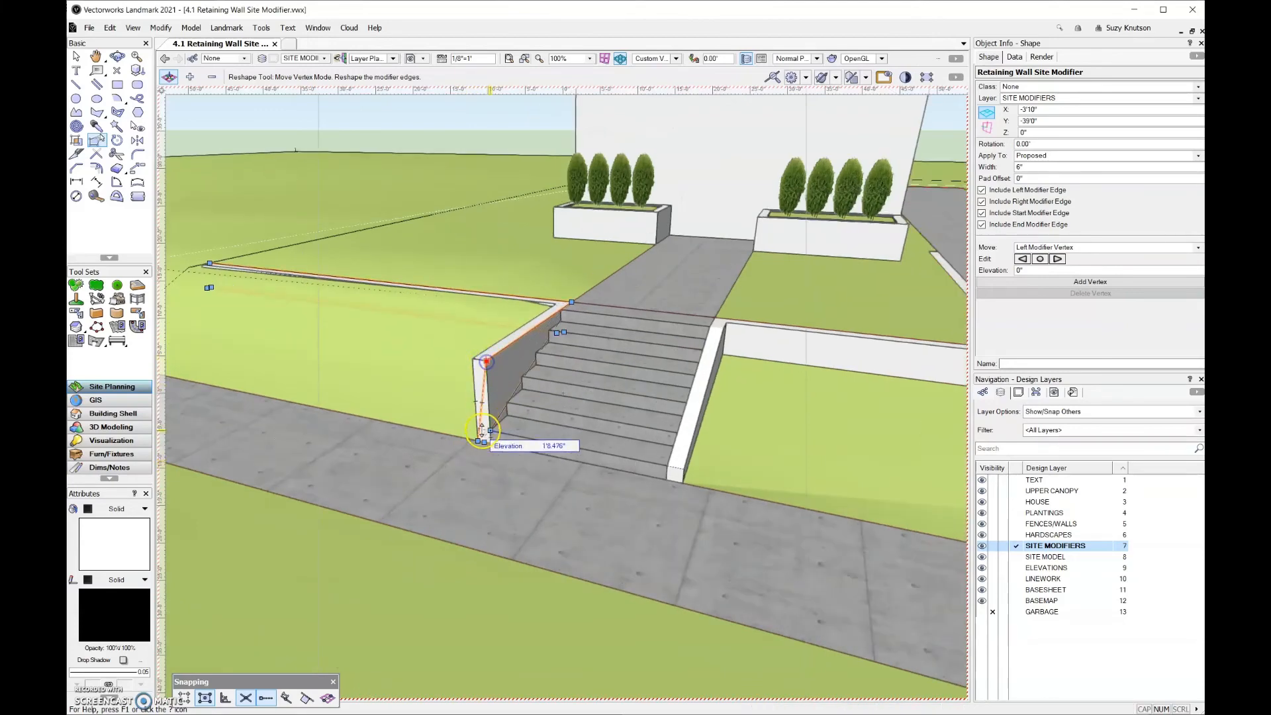
left_click(491, 442)
scroll(472, 517, "down", 3)
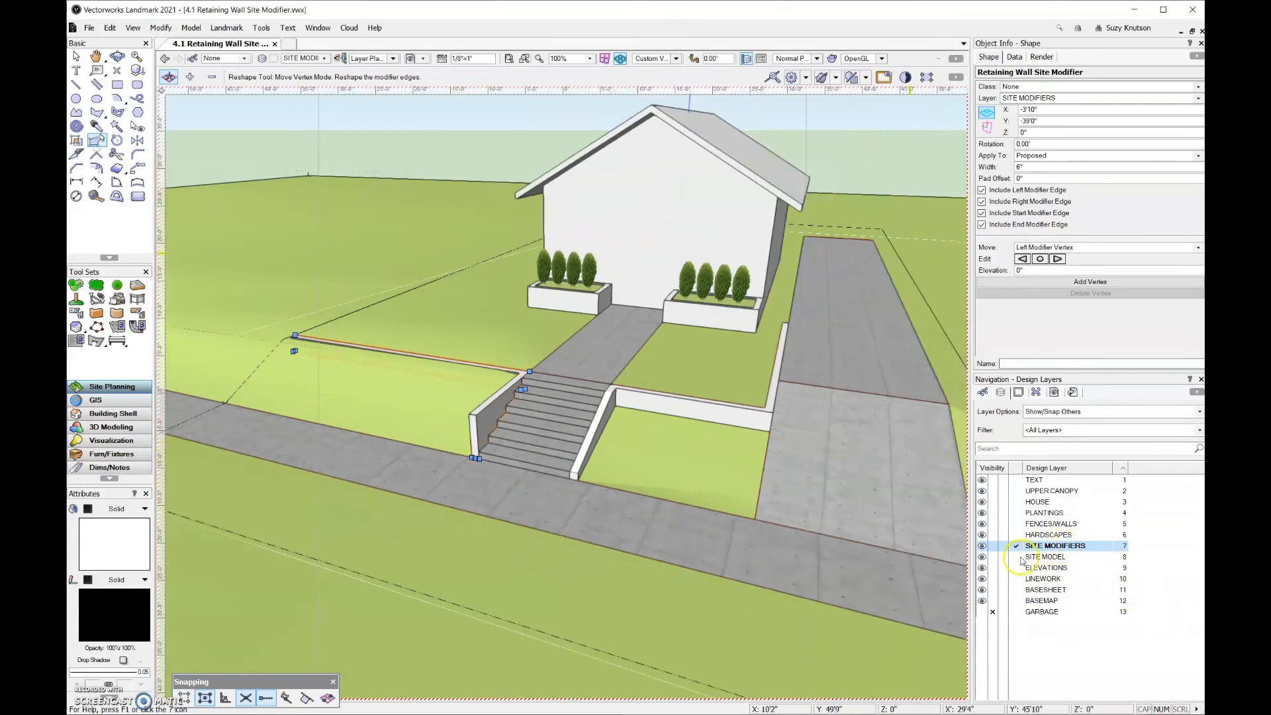
Activate the SITE MODEL layer, select the site model, and update it to apply the reshaped wall modifier
left_click(1045, 557)
left_click(824, 565)
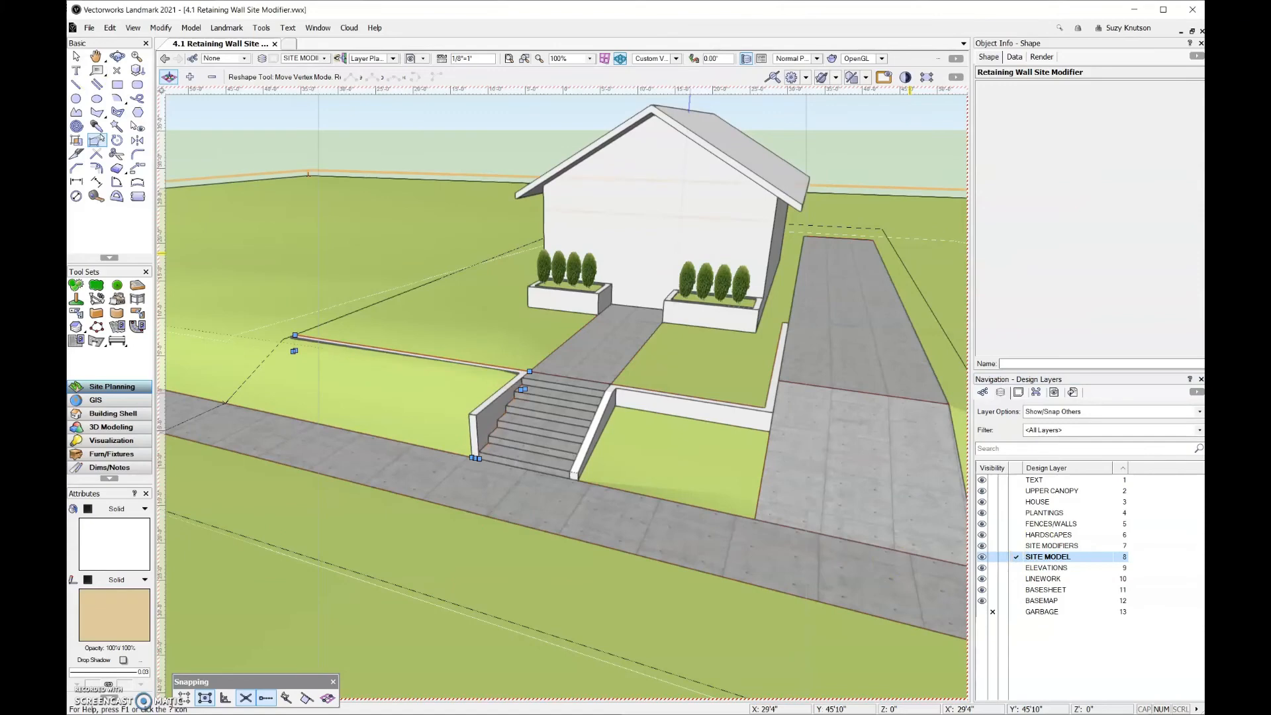
key("x")
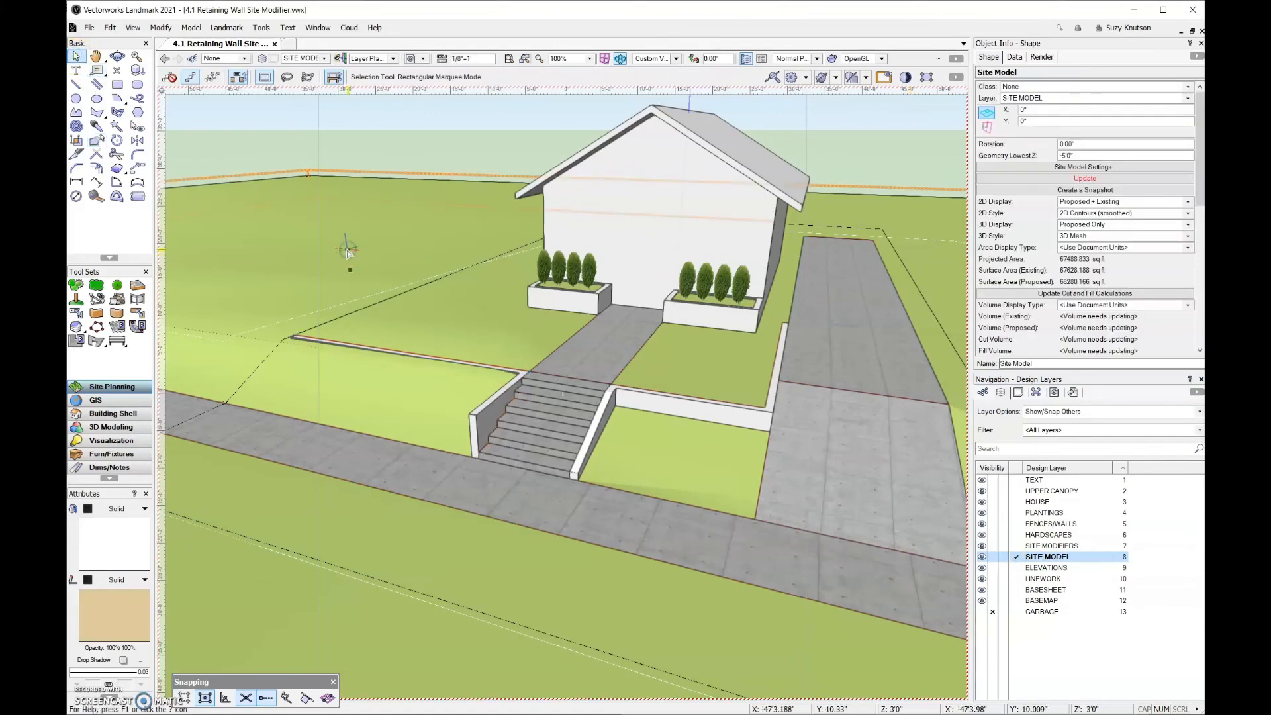
left_click(1036, 180)
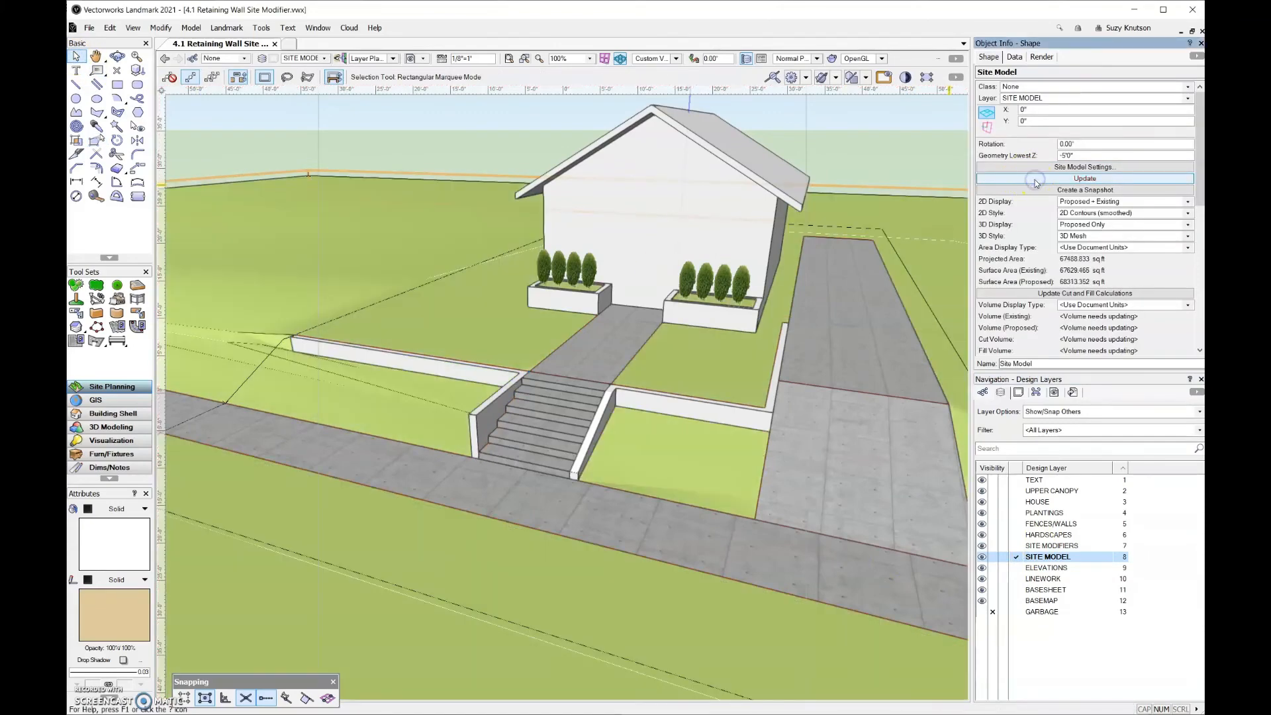
scroll(764, 431, "down", 1)
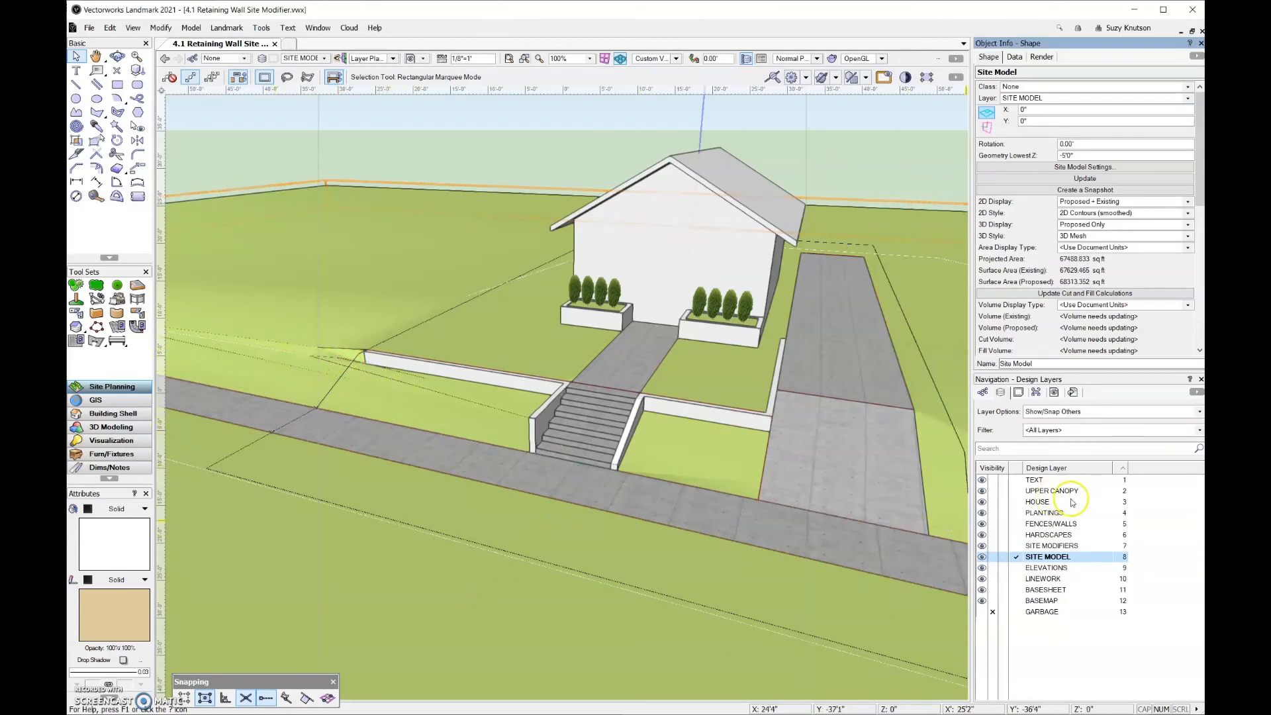
On the SITE MODIFIERS layer, raise the wall modifier's lower vertex at the long wall's far end to the wall top at 3'0"
left_click(1020, 546)
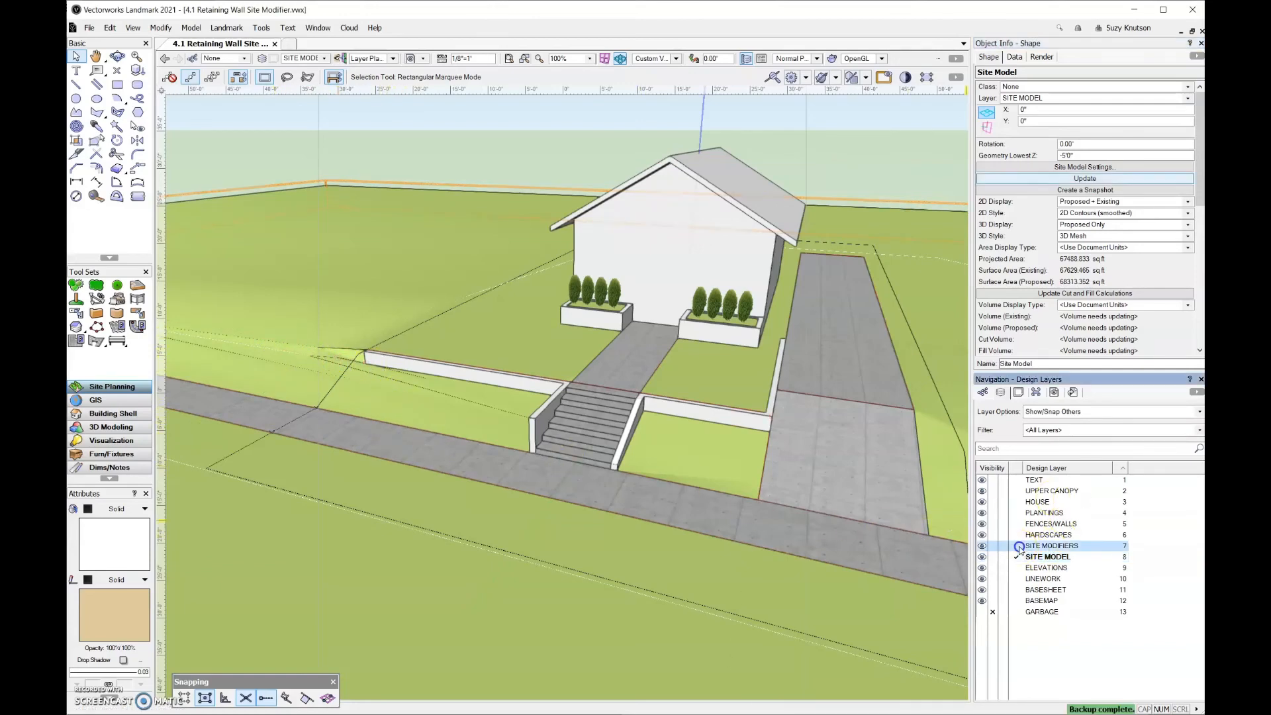
left_click(254, 443)
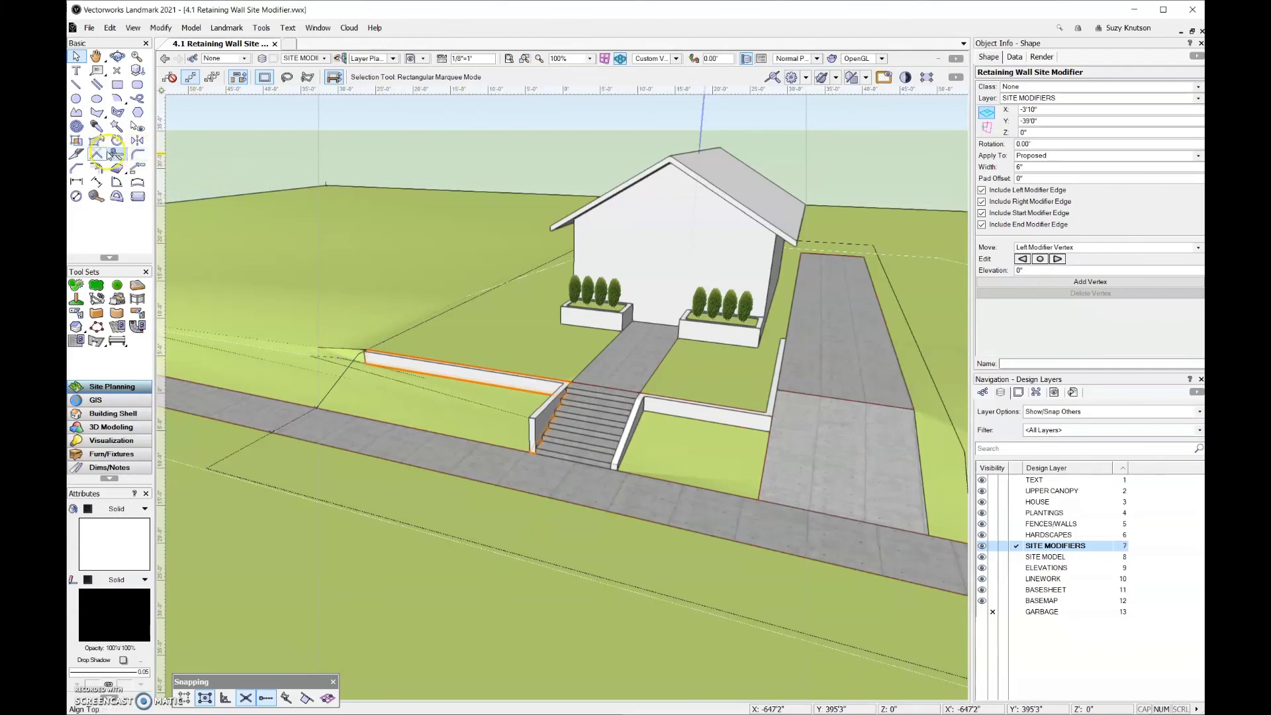
left_click(92, 141)
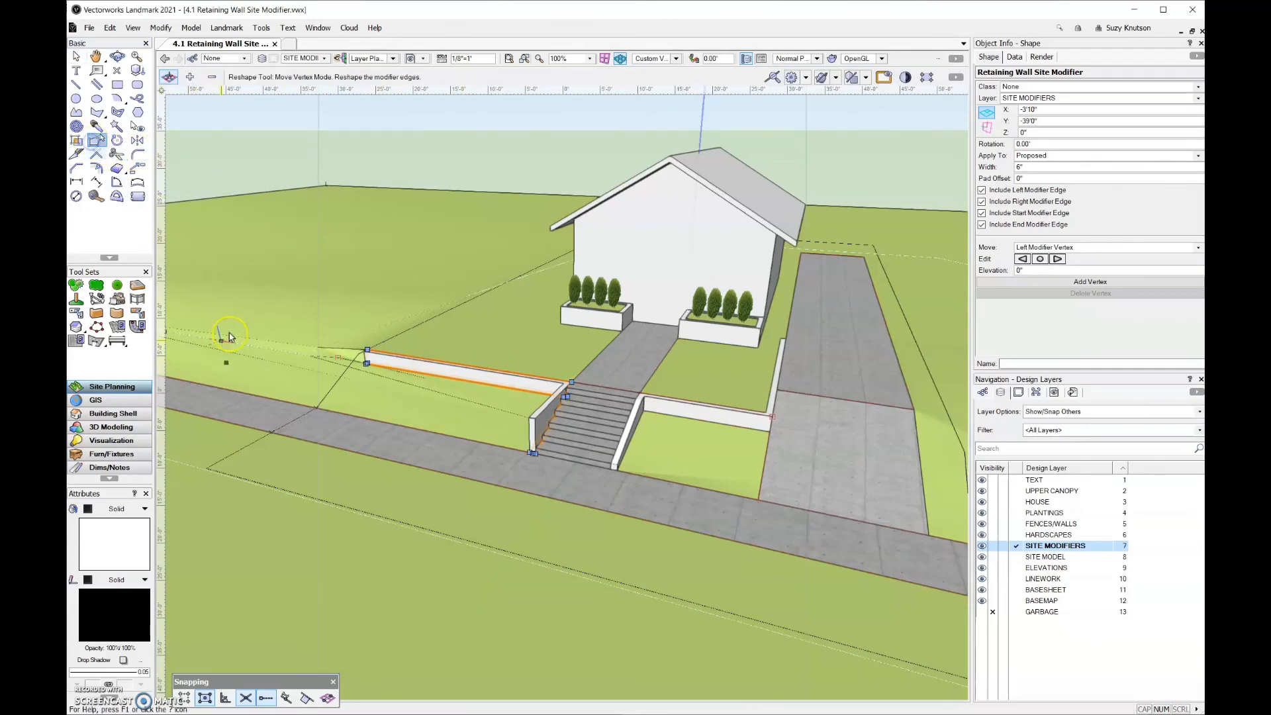
scroll(351, 361, "up", 5)
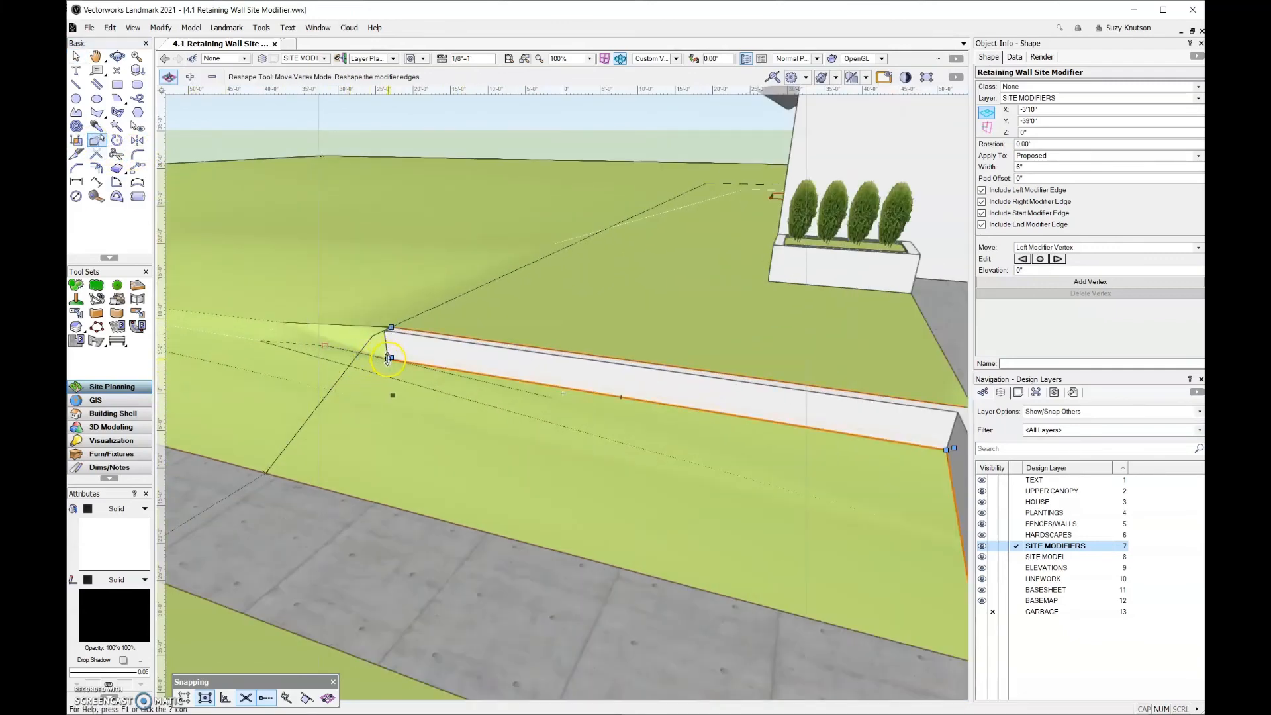
left_click_drag(388, 358, 384, 330)
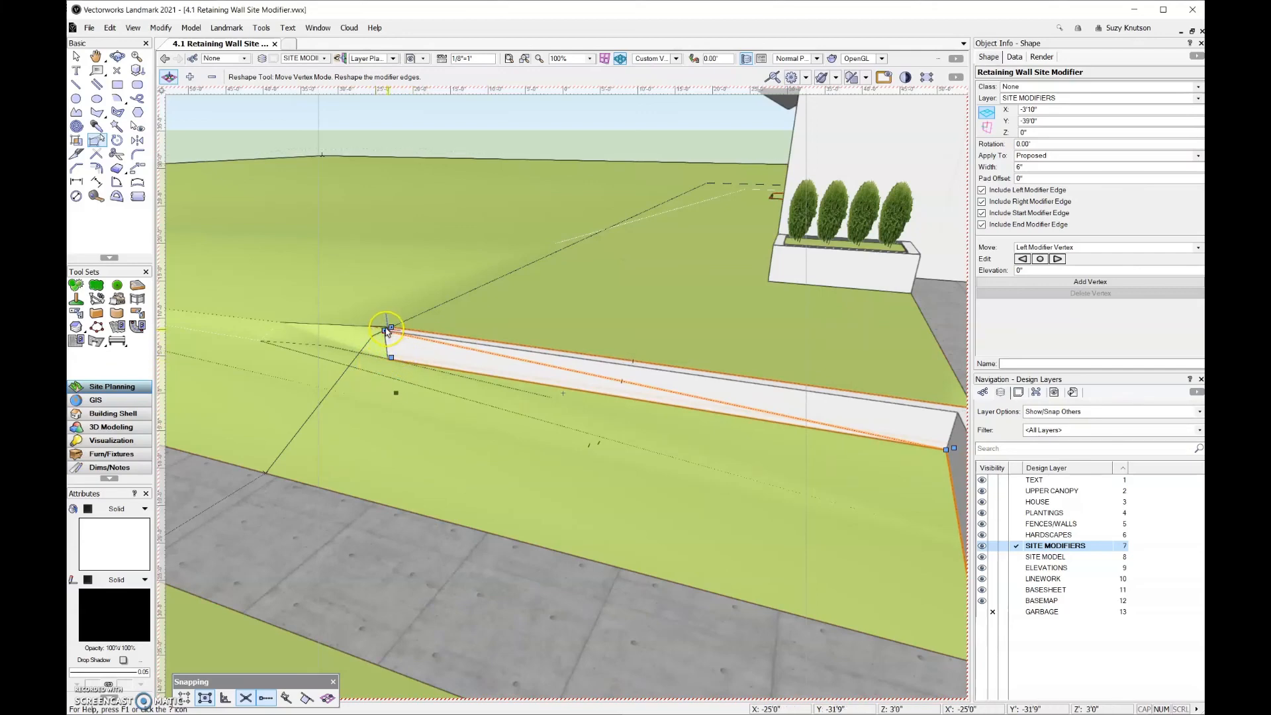
scroll(364, 341, "down", 5)
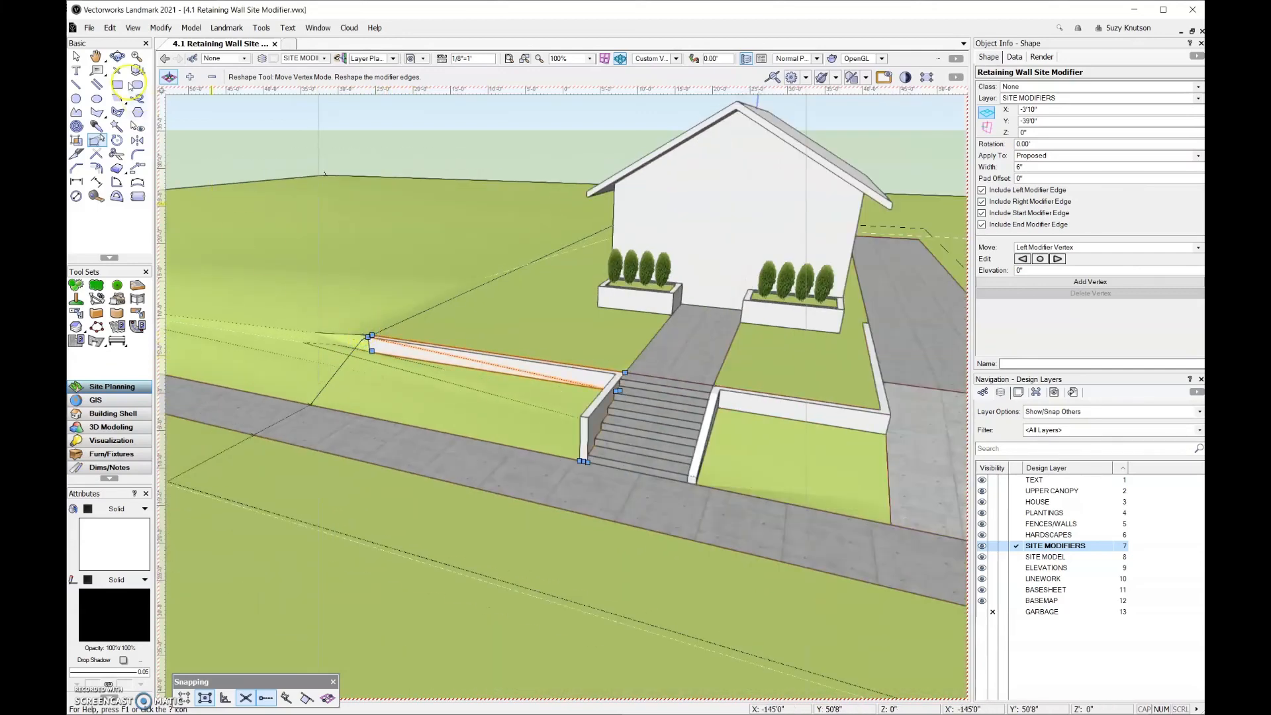
Return to the SITE MODEL layer and update the site model so the grade tapers up to the long wall's far end
left_click(1016, 557)
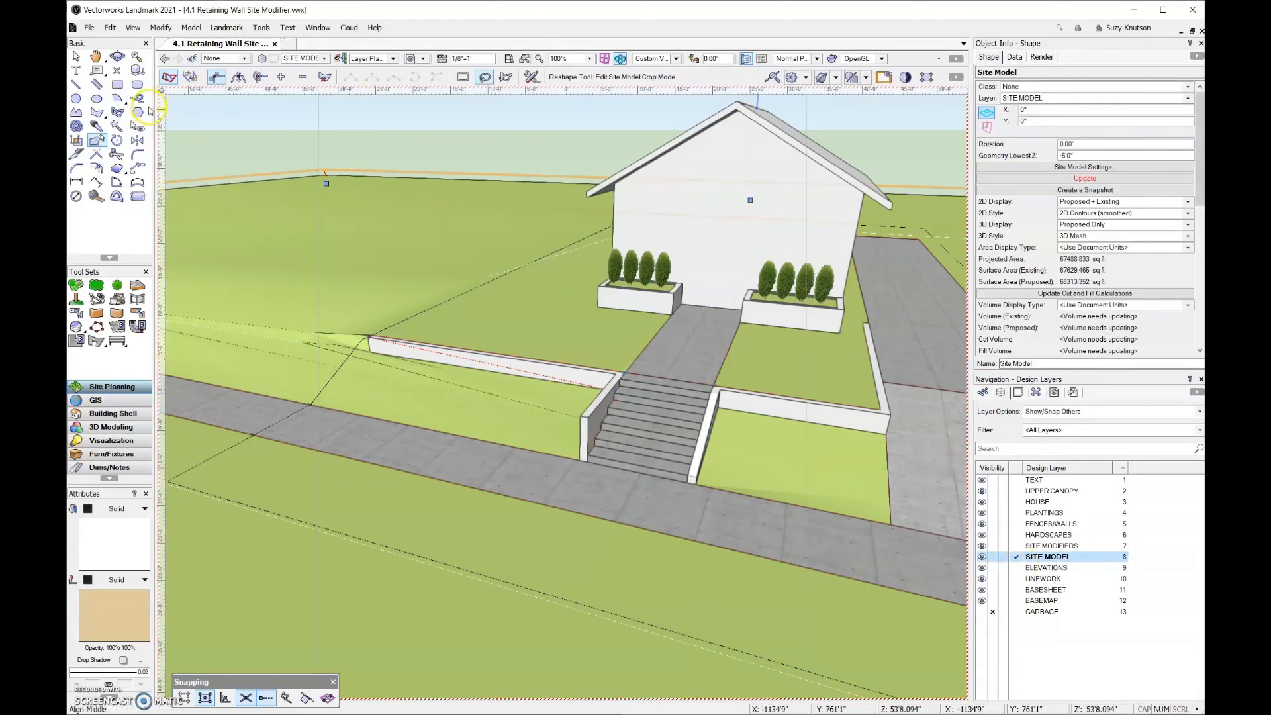
left_click(77, 56)
left_click(276, 225)
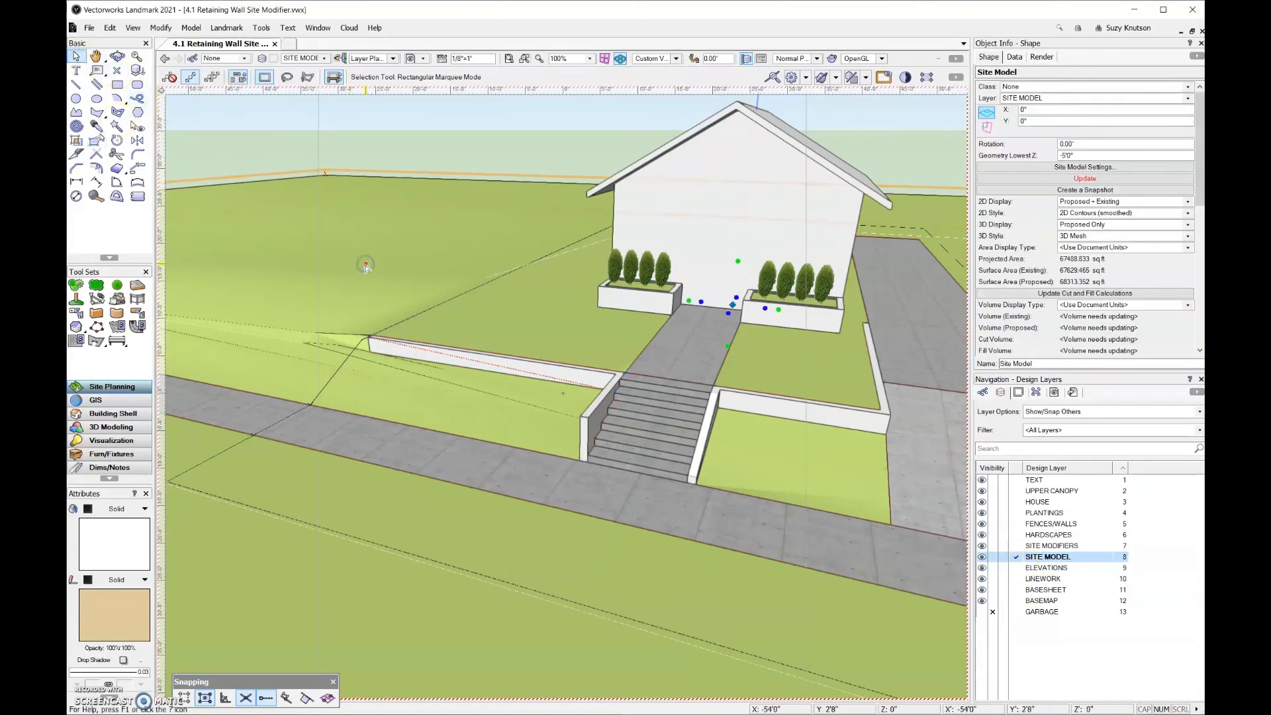
left_click(1084, 178)
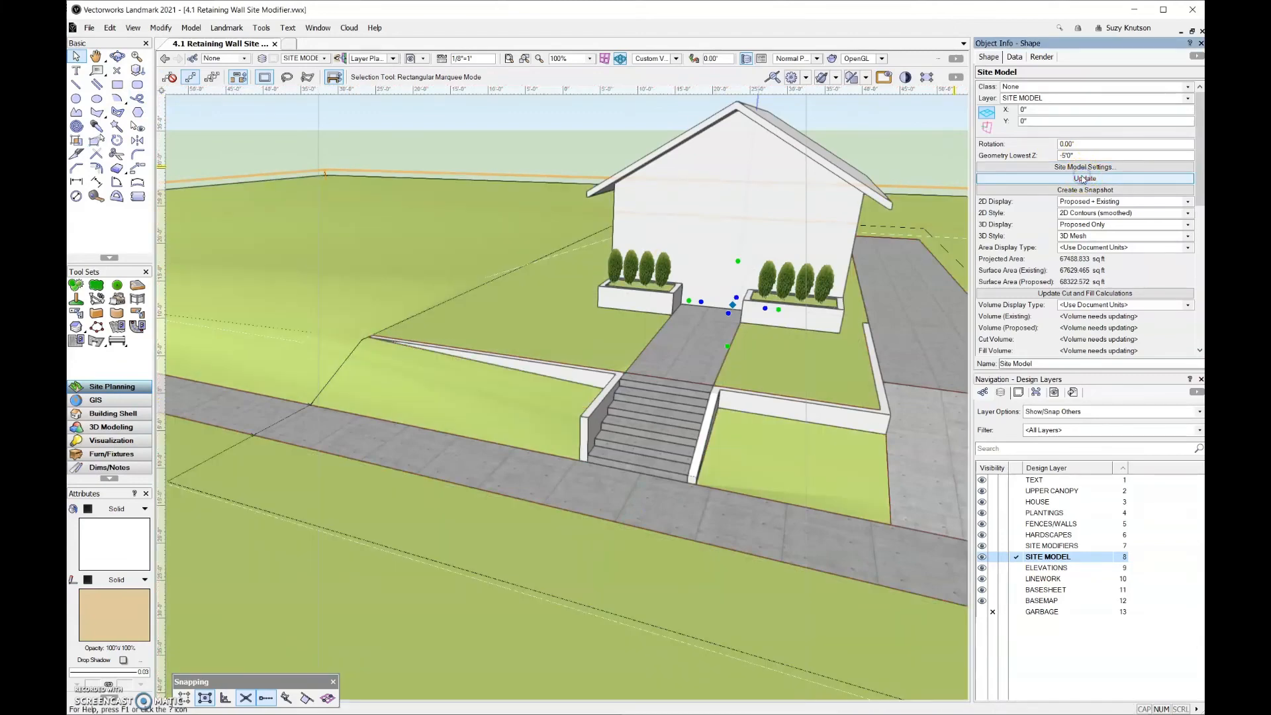